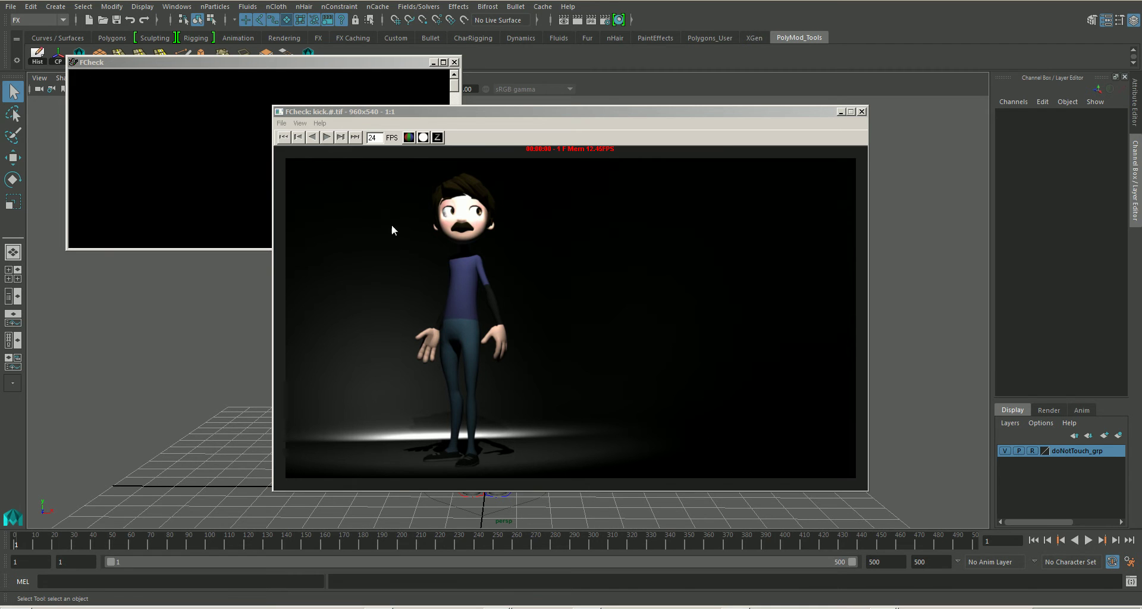
Play the rendered kick.#.tif reference sequence, stop it, return to its first frame and move the FCheck windows out of the way
left_click(326, 138)
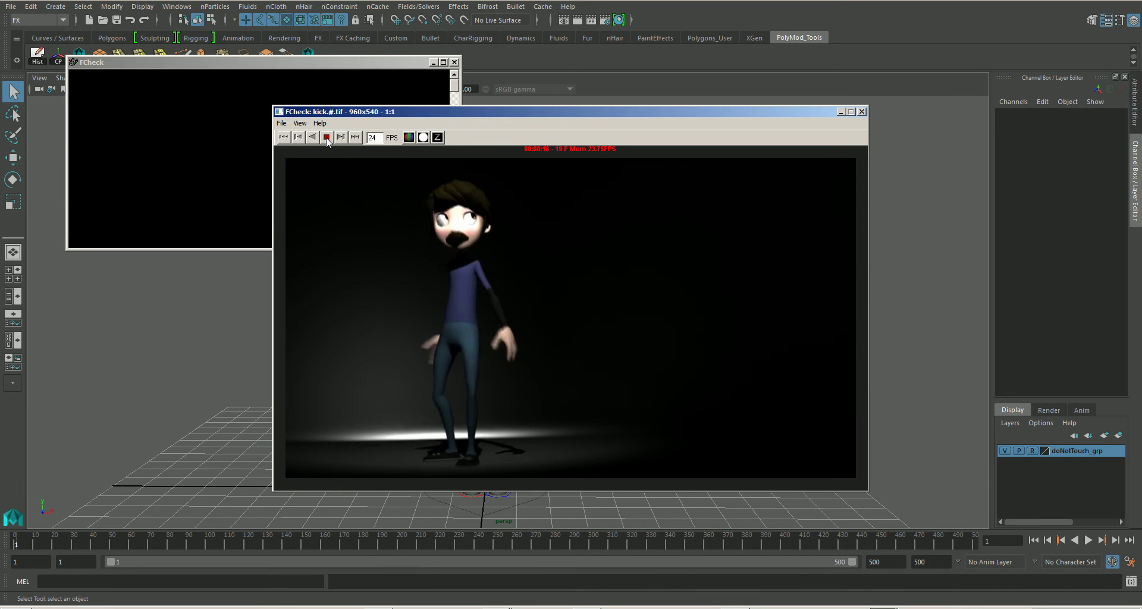
left_click(327, 138)
left_click(285, 138)
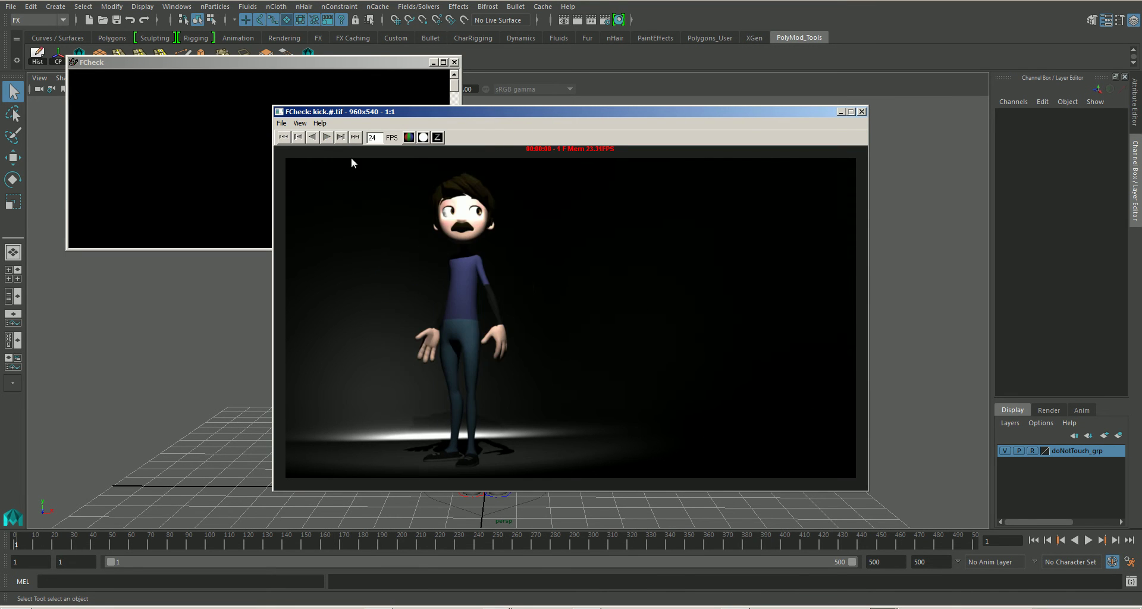
left_click_drag(498, 113, 1141, 250)
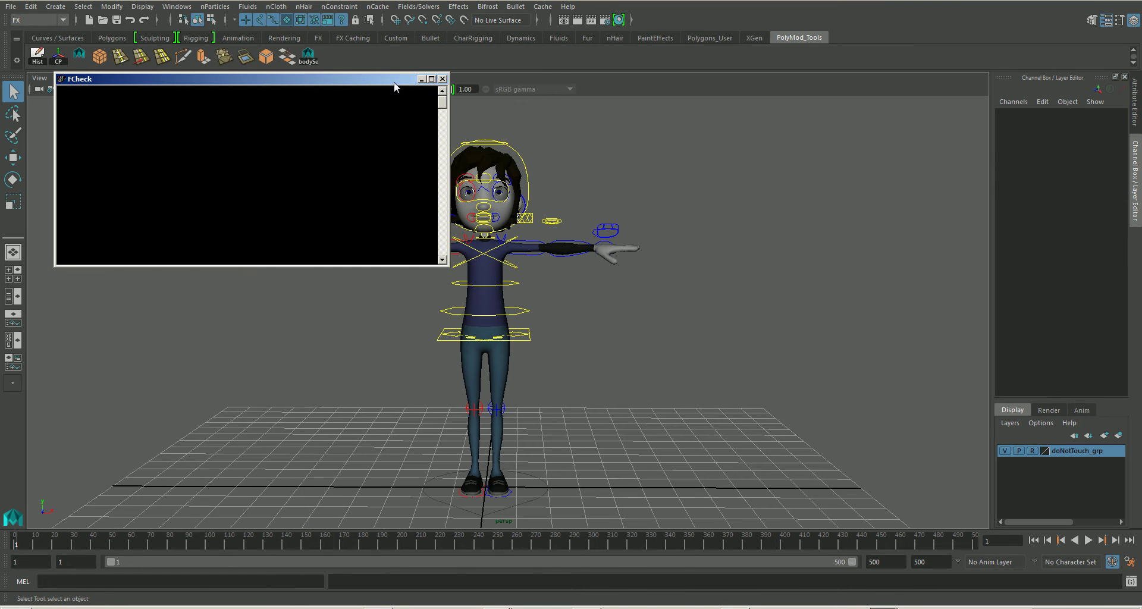
left_click_drag(394, 87, 1141, 238)
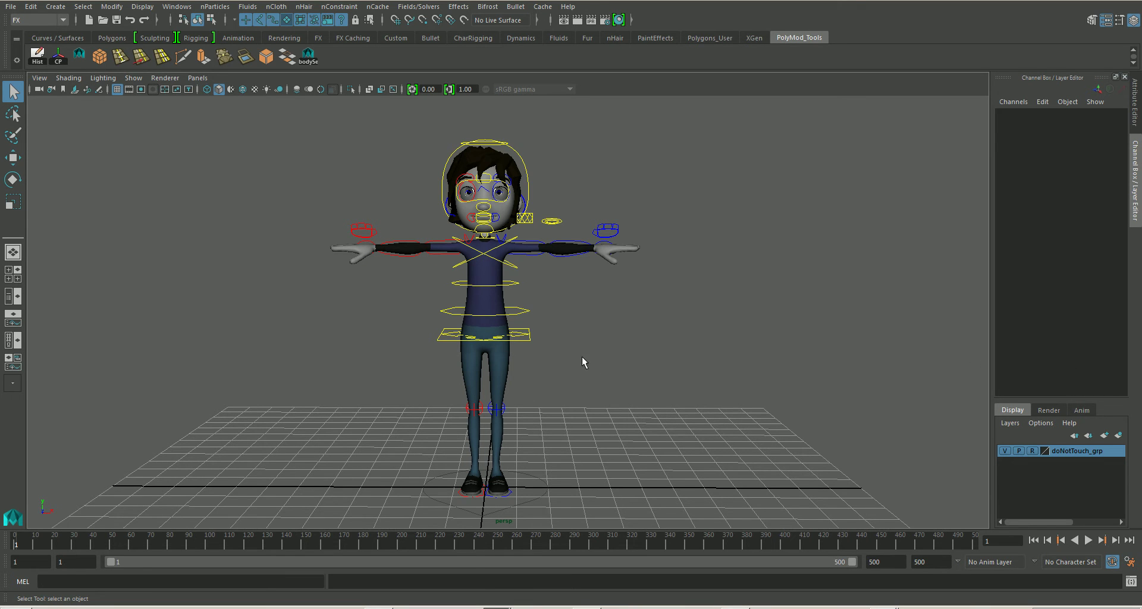
Select all of the character's rig controls with the saved selection script and clear the selection
left_click_drag(583, 357, 576, 353, "alt")
left_click(308, 56)
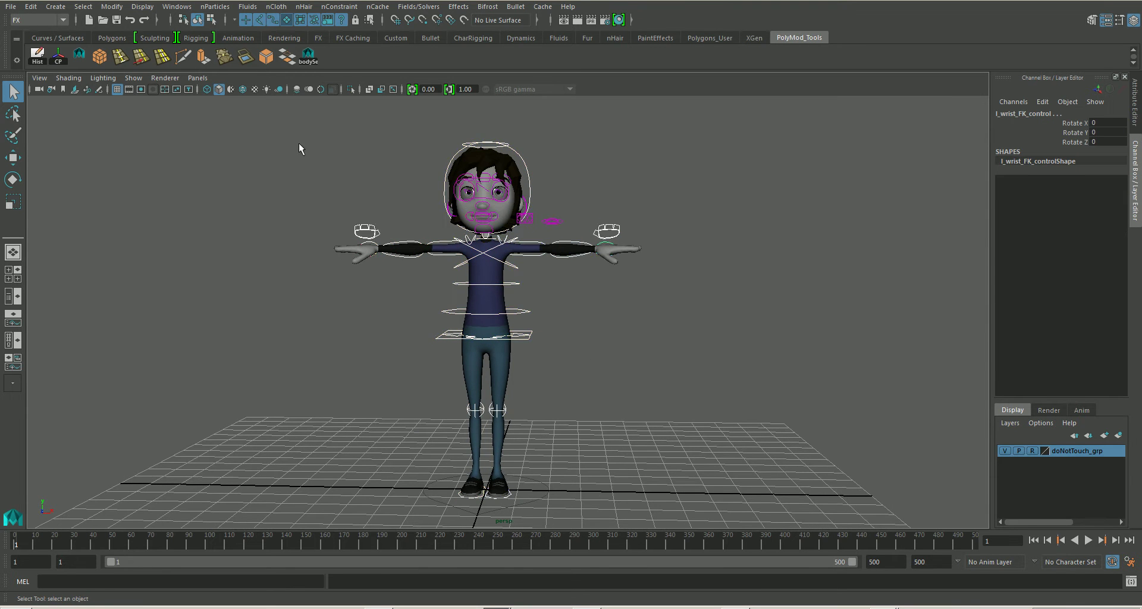
left_click_drag(630, 423, 633, 428, "alt")
left_click_drag(579, 369, 580, 369, "alt")
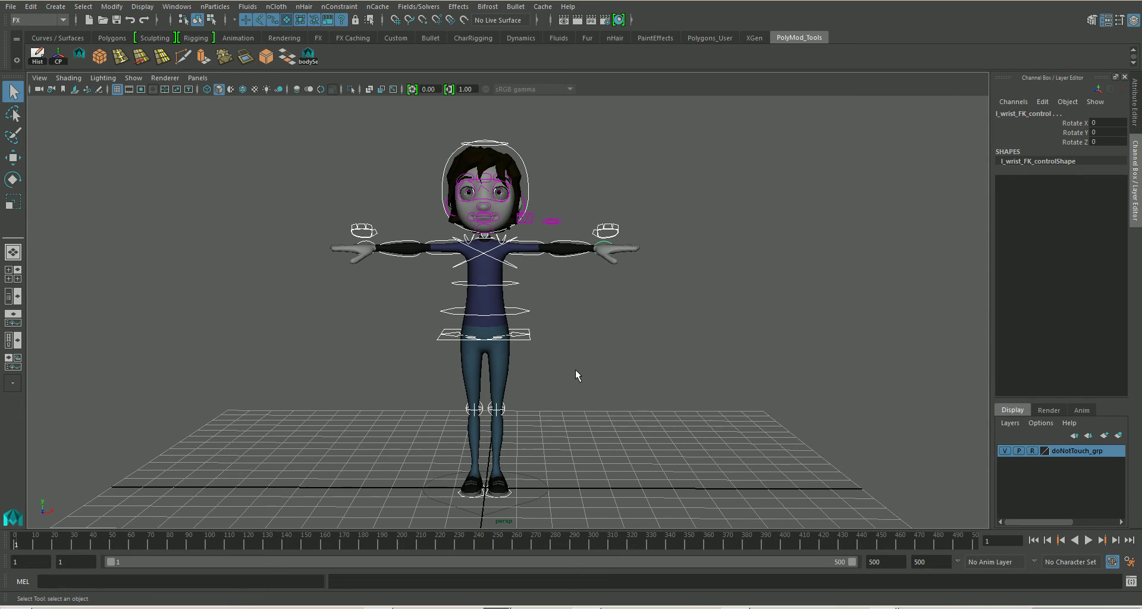
left_click(723, 405)
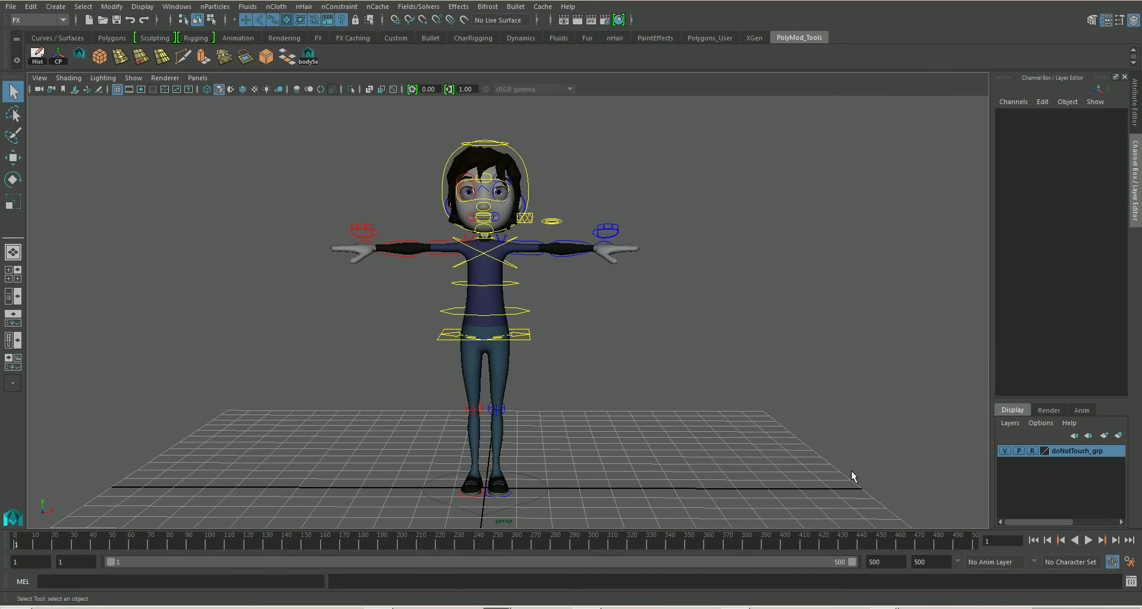
Save the Time Slider preferences with Real-time [24 fps] playback and set the playback range to end at frame 24
left_click(1130, 562)
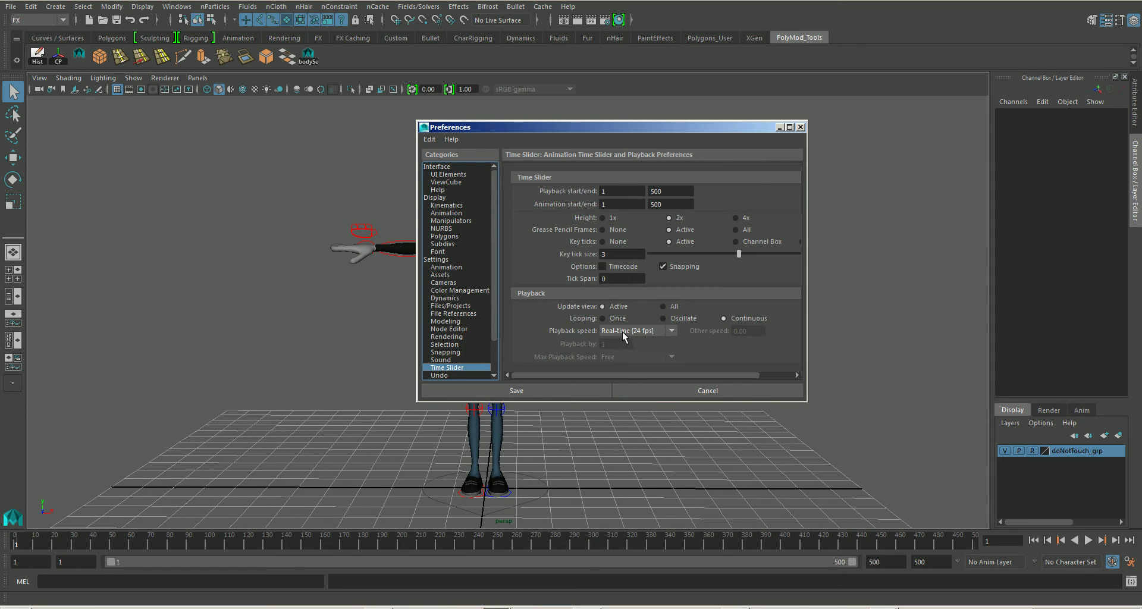
left_click(563, 394)
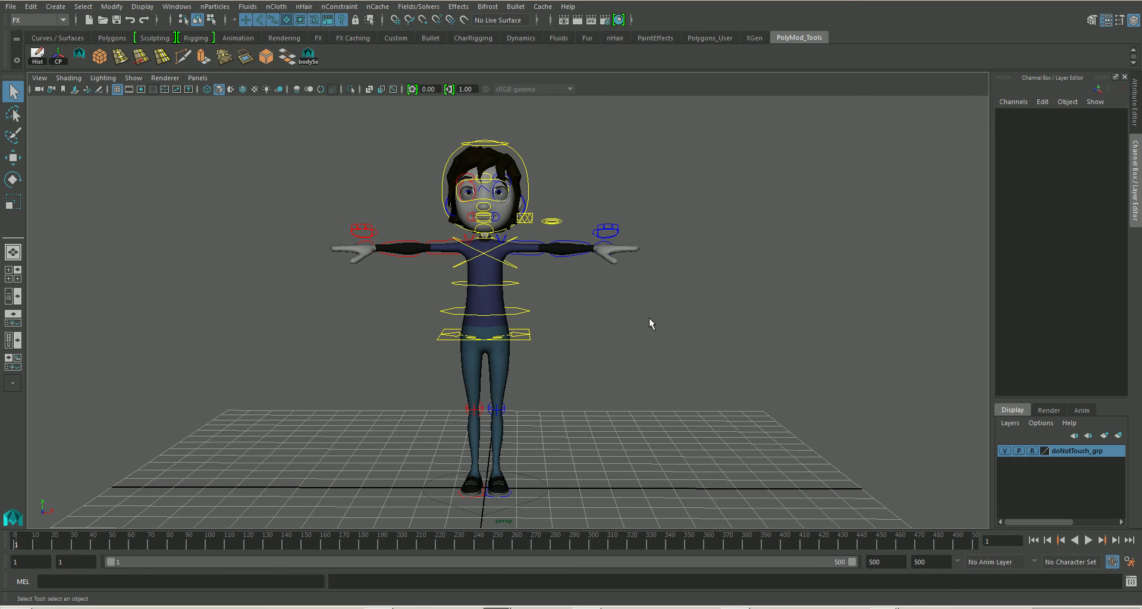
left_click_drag(587, 316, 587, 317, "alt")
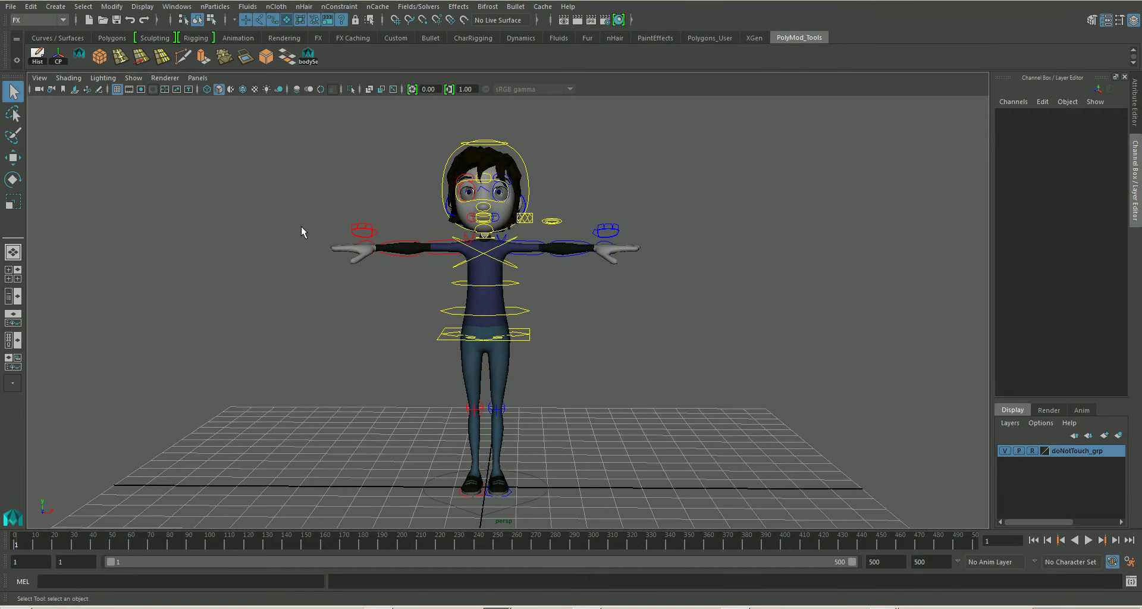
left_click(310, 58)
left_click(276, 124)
key("Return")
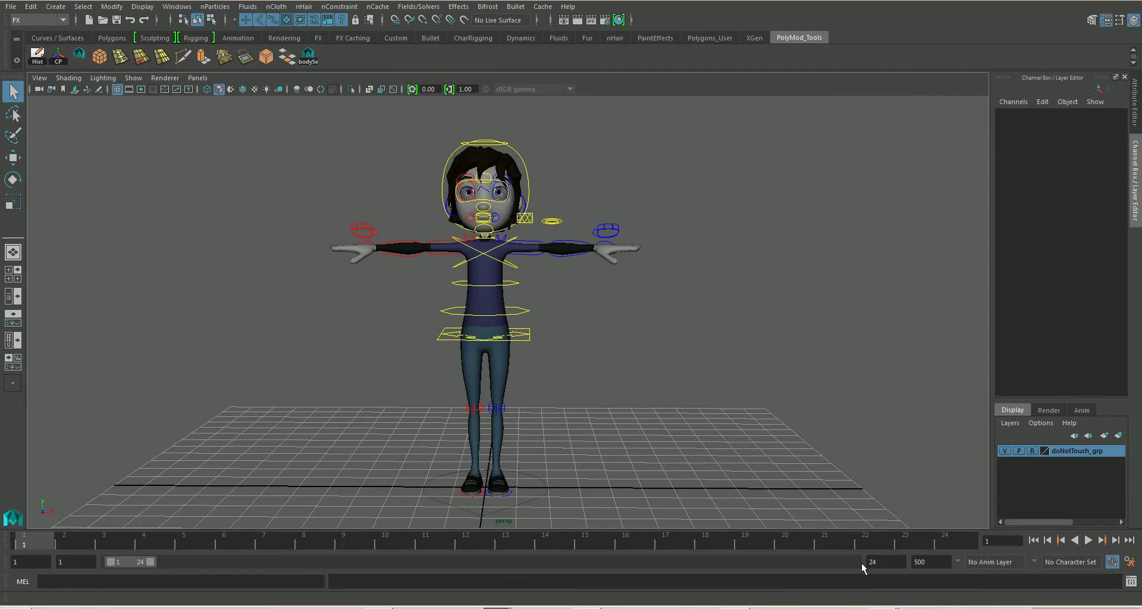
Set a key at frame 1 on all of the character's rig controls, selected with the body selection script
left_click_drag(686, 407, 686, 404, "alt")
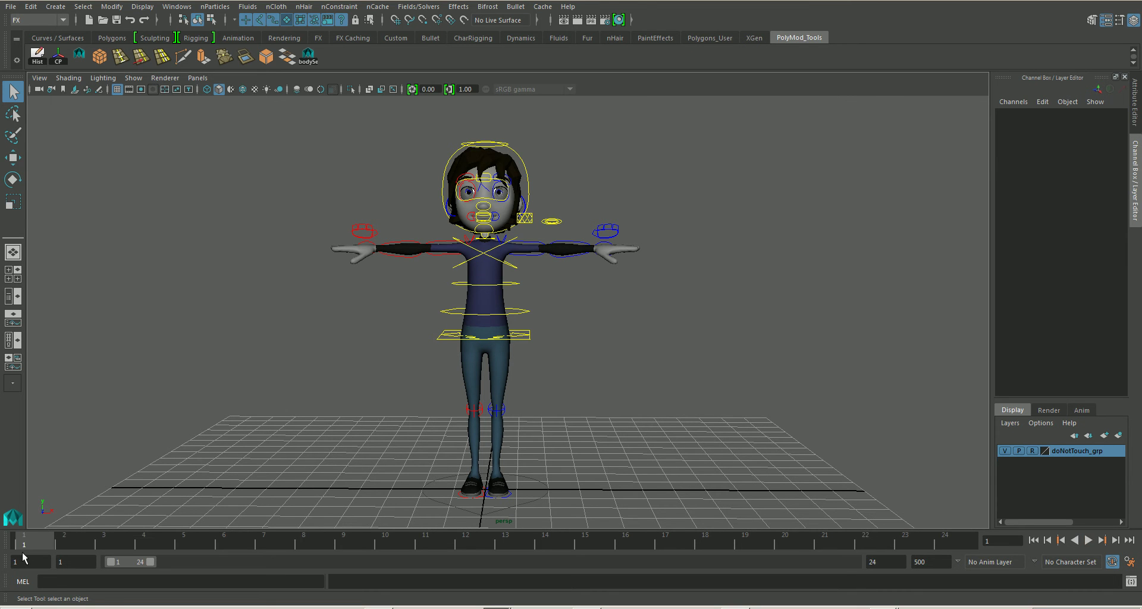
left_click(309, 57)
key("s")
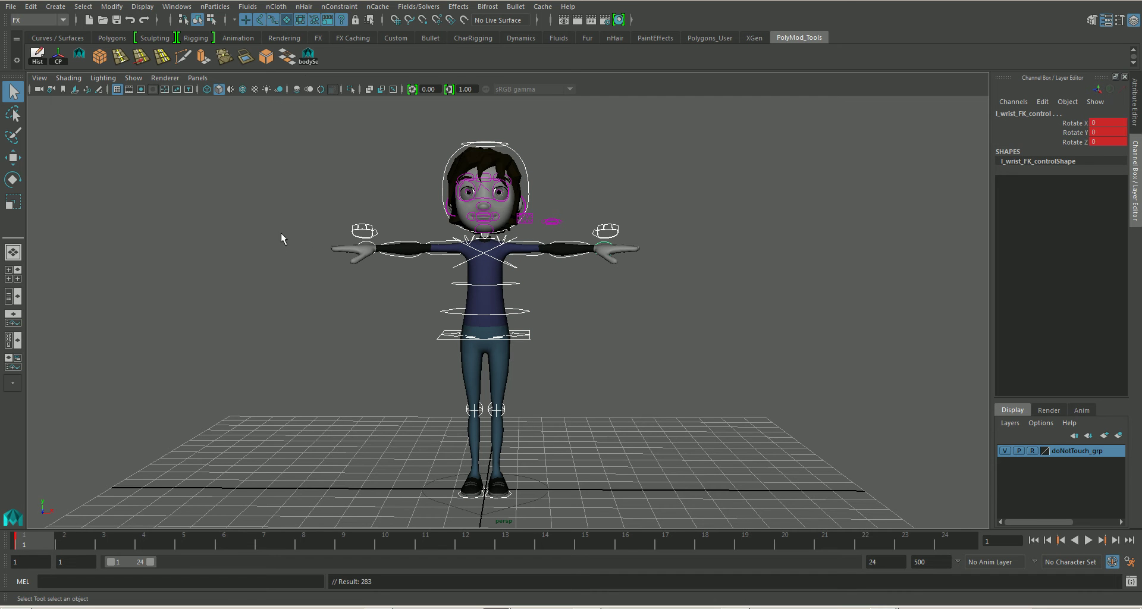
left_click(567, 352)
Move the left ankle IK control outward to Translate X 1.017 and Z 0.14, with the foot turned to Rotate Y 82.146
left_click(526, 340)
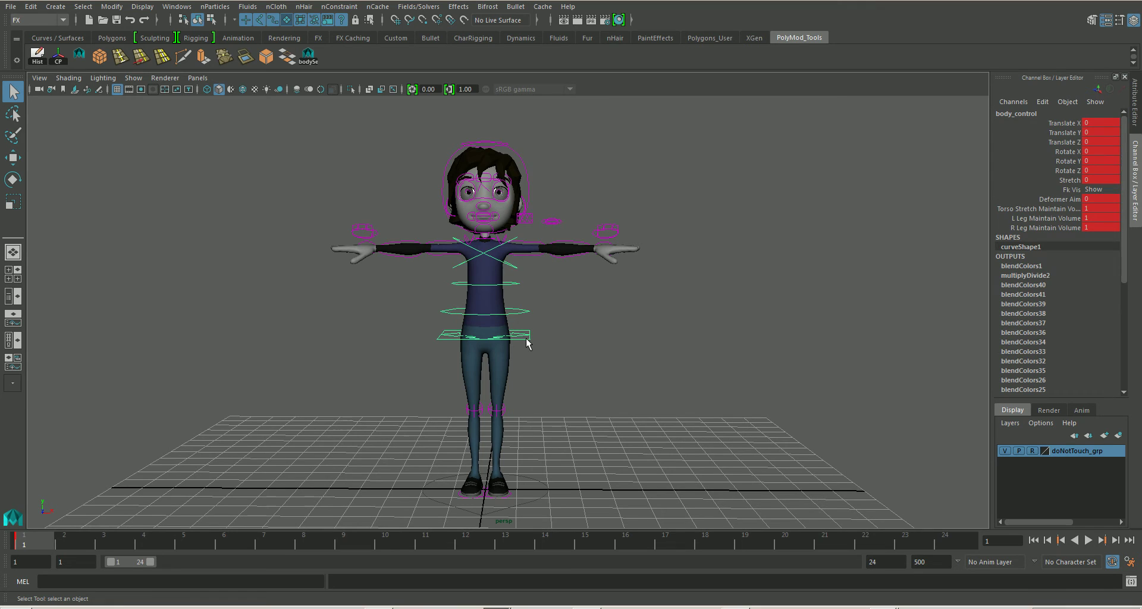
key("w")
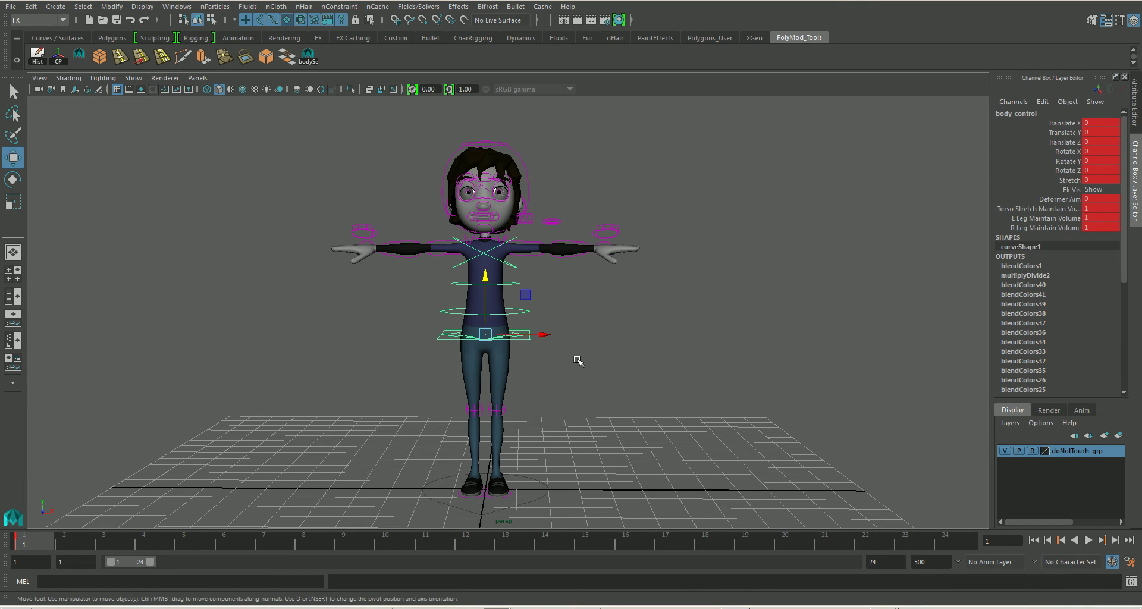
left_click_drag(584, 364, 559, 359, "alt")
key("e")
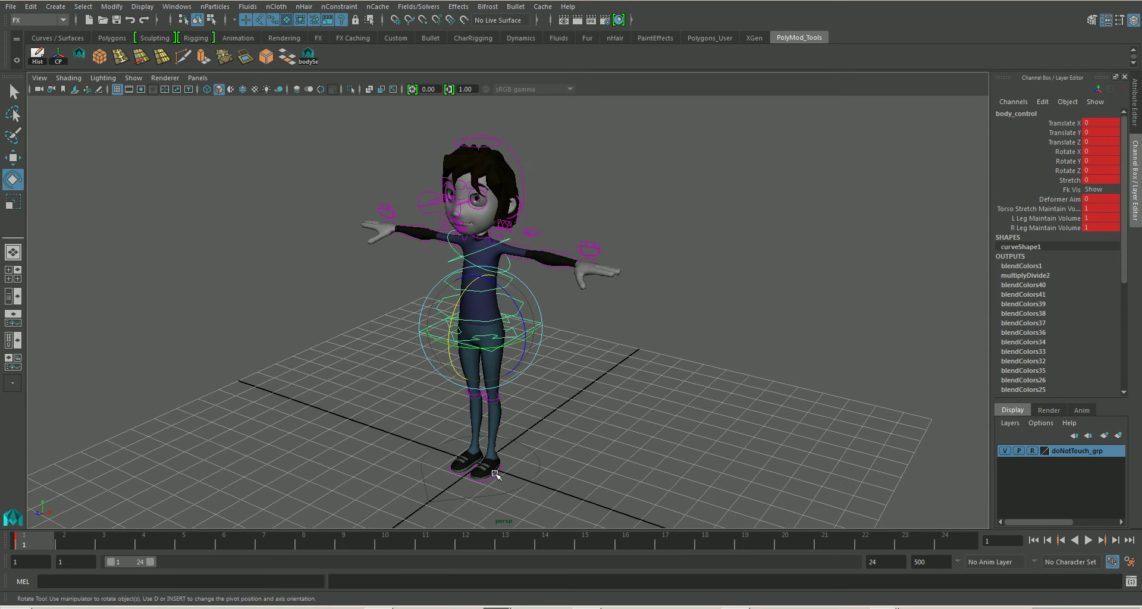
left_click(495, 474)
mouse_move(547, 488)
left_mouse_down("alt")
mouse_move(562, 467)
mouse_move(510, 475)
mouse_move(562, 466)
mouse_move(506, 474)
mouse_move(543, 482)
left_mouse_up("alt")
key("w")
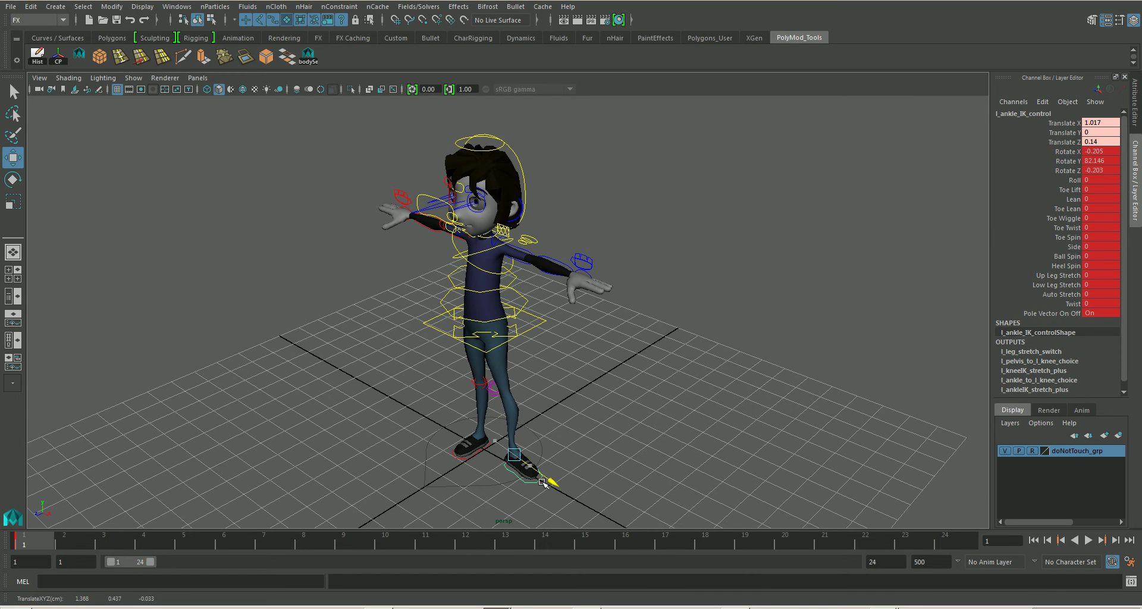
Move the left knee IK control outward in the turned foot's direction to Translate X -3.446 and Z -0.16
left_click(492, 390)
left_click_drag(551, 378, 555, 404, "alt")
left_click_drag(528, 364, 536, 355, "alt")
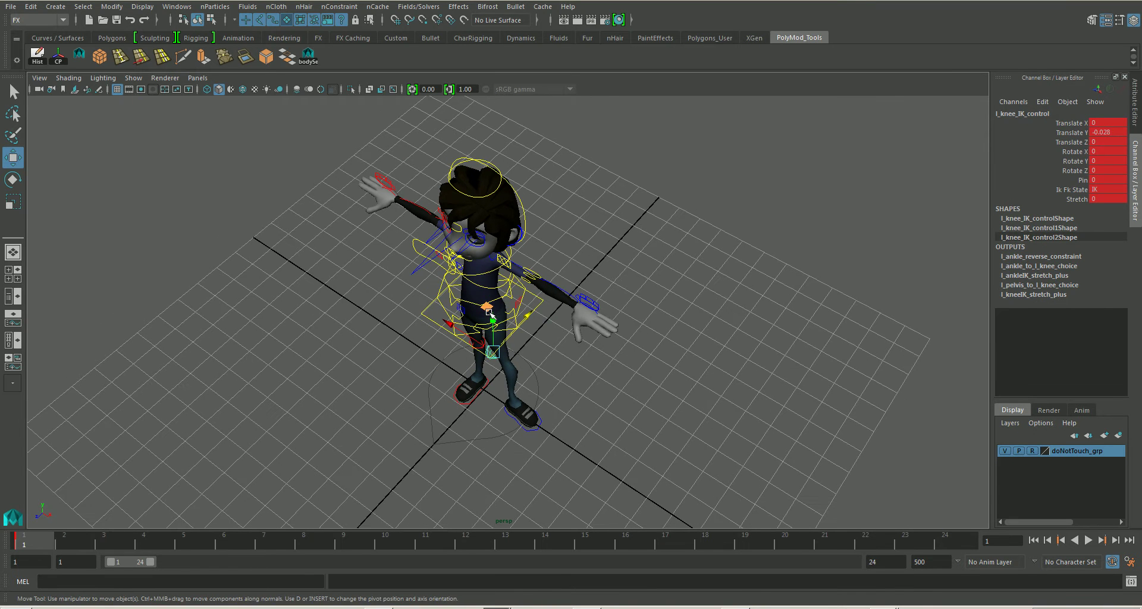
left_click_drag(490, 310, 568, 363)
Move the right ankle IK control slightly outward to widen the stance
left_click_drag(528, 436, 579, 367, "alt")
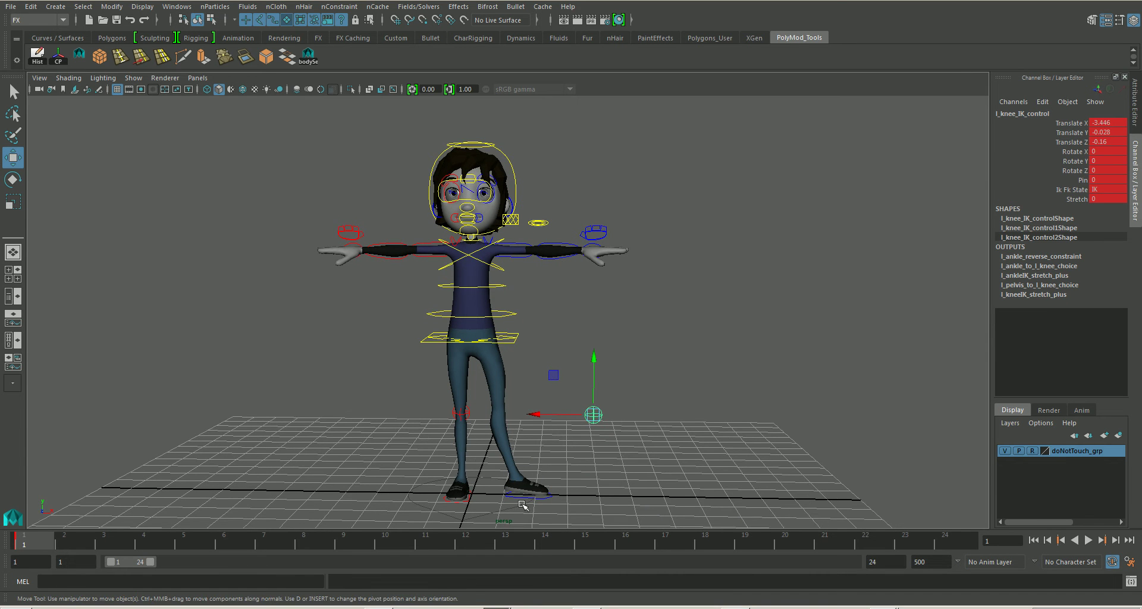
left_click(468, 503)
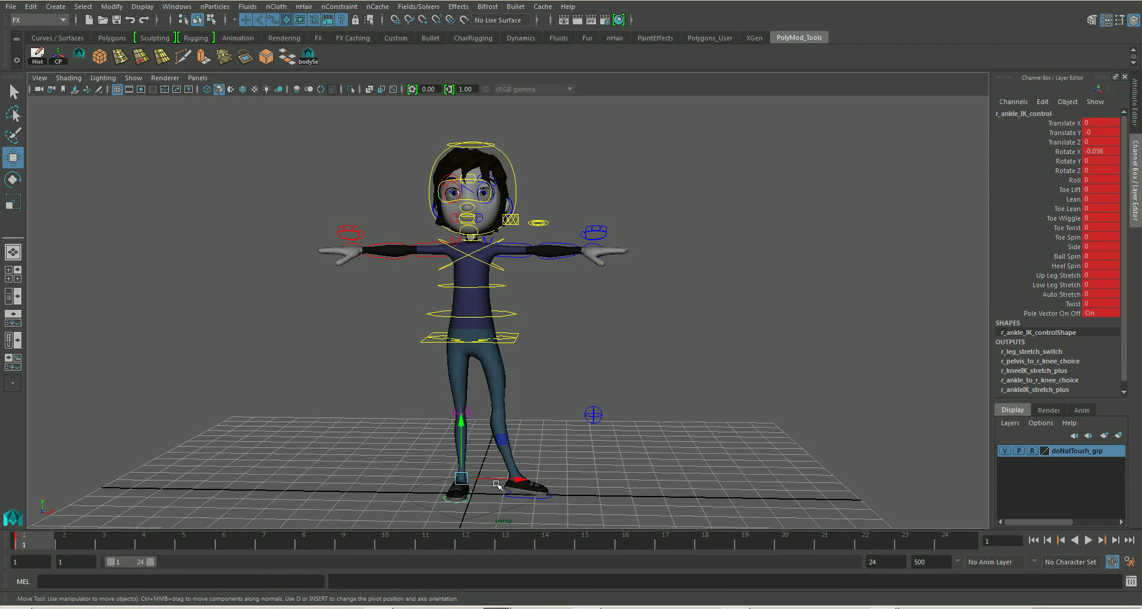
mouse_move(485, 479)
left_mouse_down()
mouse_move(454, 477)
mouse_move(479, 478)
left_mouse_up()
Lower the body control to Translate Y -0.212 so that the knees bend
left_click_drag(530, 431, 545, 388, "alt")
left_click(540, 340)
left_click_drag(539, 340, 531, 341, "alt")
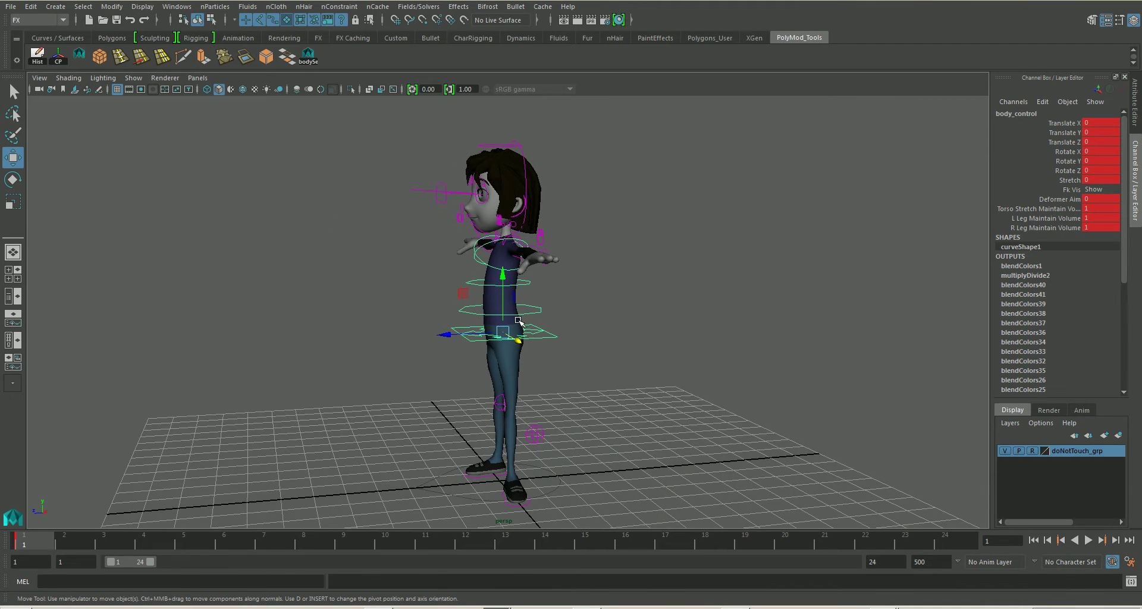
left_click_drag(502, 306, 566, 398)
Move the right knee IK control out in front of the right leg
left_click(458, 412)
left_click_drag(458, 413, 396, 408, "alt")
mouse_move(473, 402)
left_mouse_down("alt")
mouse_move(475, 352)
mouse_move(462, 356)
mouse_move(528, 347)
mouse_move(477, 413)
left_mouse_up("alt")
Shift the body control to Translate X 0.241 and turn it to Rotate Y 18.082
left_click(498, 351)
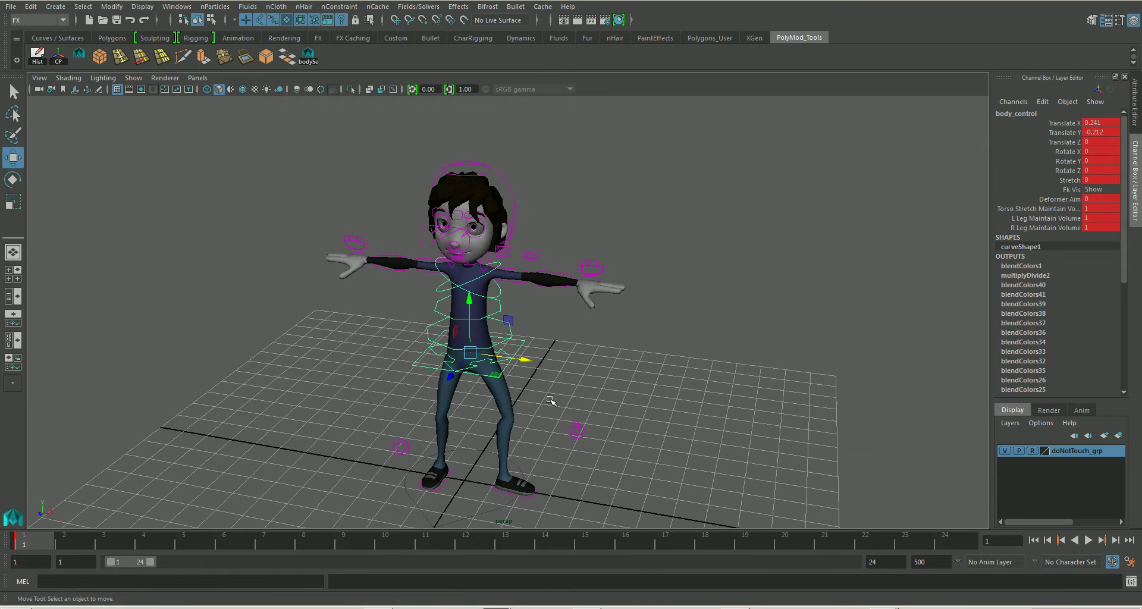
left_click(476, 414)
left_click(494, 380)
key("e")
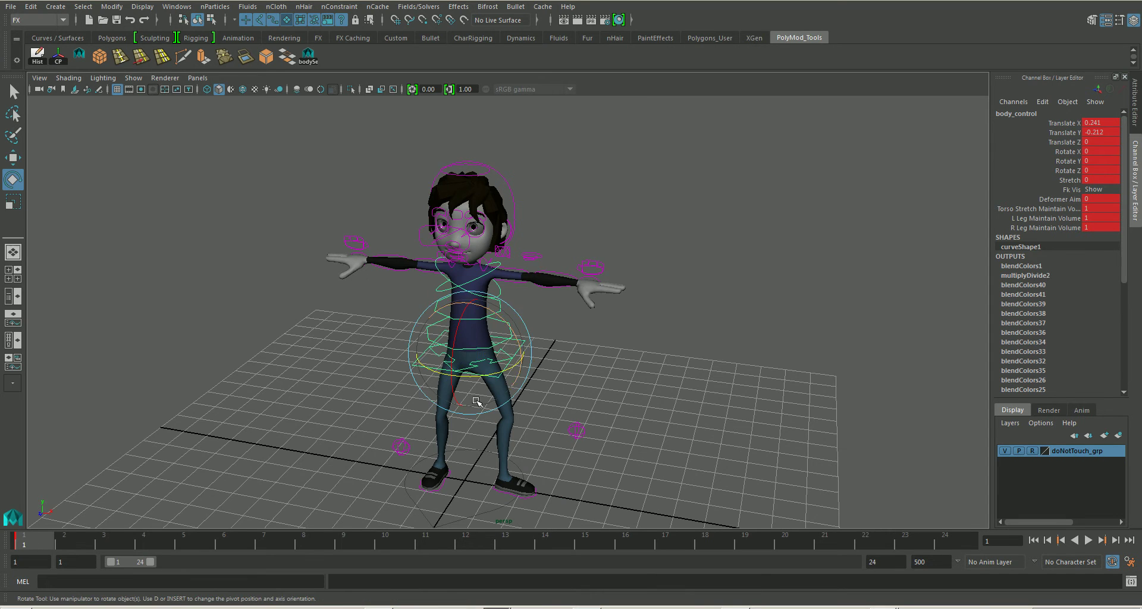
left_click_drag(495, 381, 478, 367, "alt")
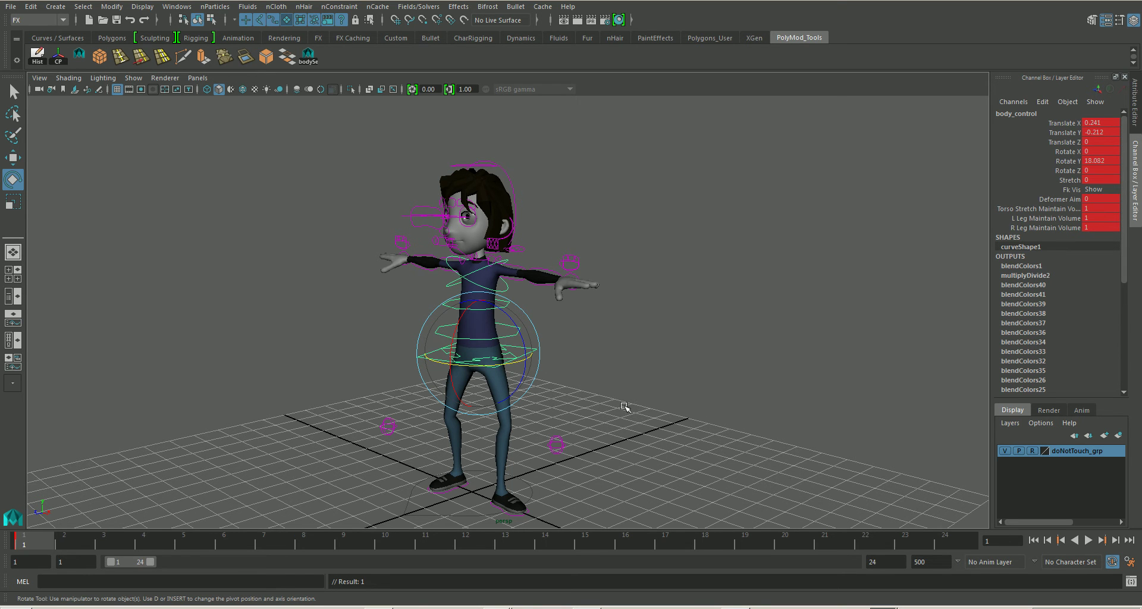
Raise the body control to Translate Y -0.096 to straighten the legs a little
left_click(503, 364)
key("w")
left_click(522, 356)
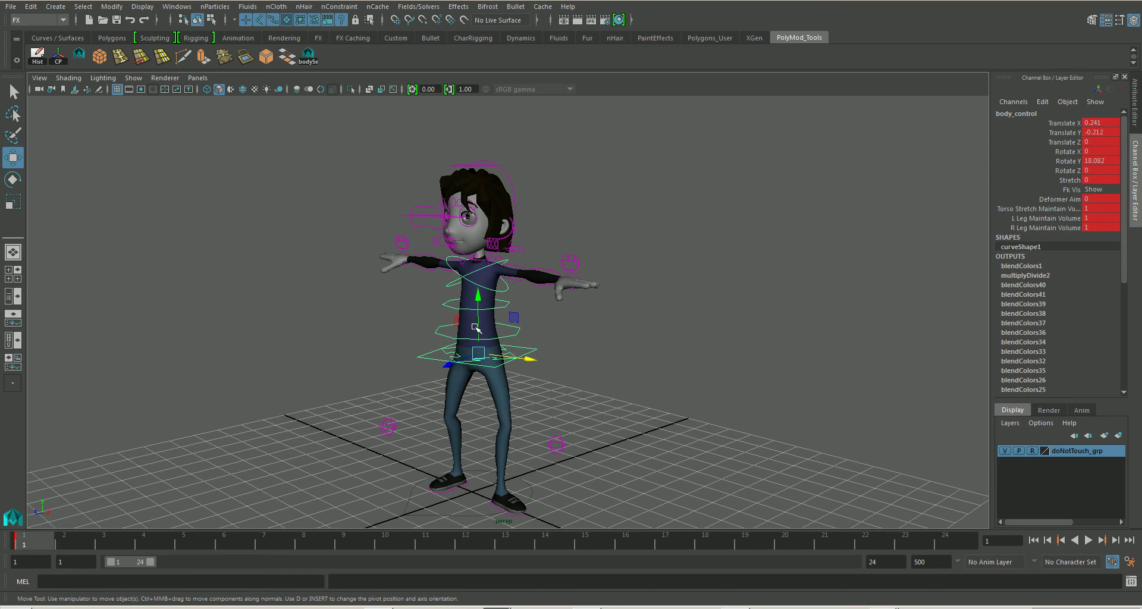
left_click_drag(476, 327, 479, 322)
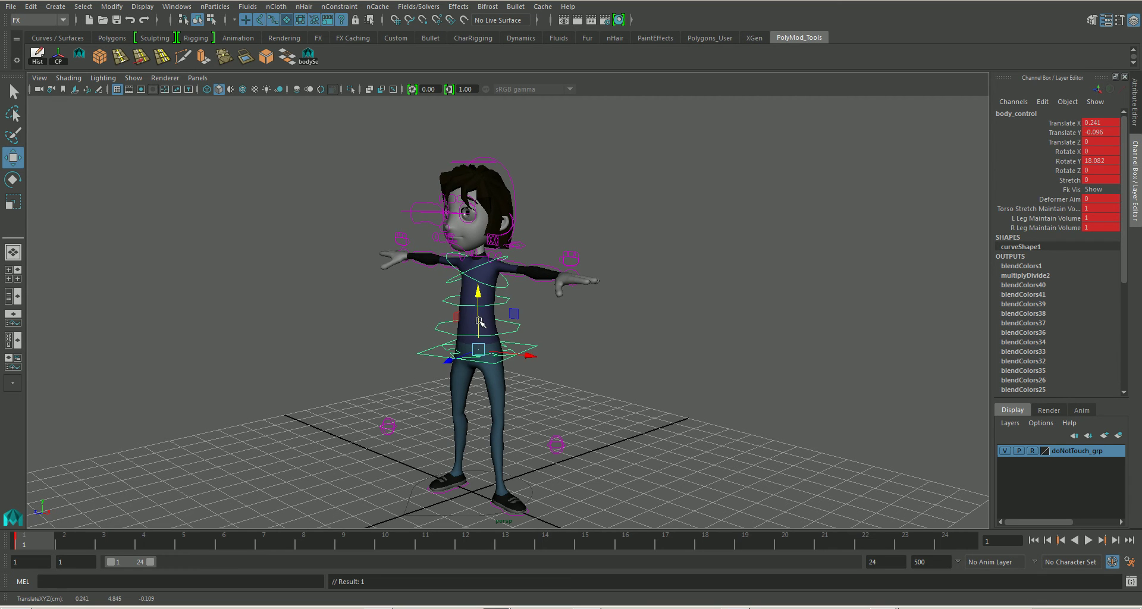
Adjust the left foot's direction by rotating the left ankle IK control slightly
left_click(527, 517)
left_click_drag(614, 421, 589, 391, "alt")
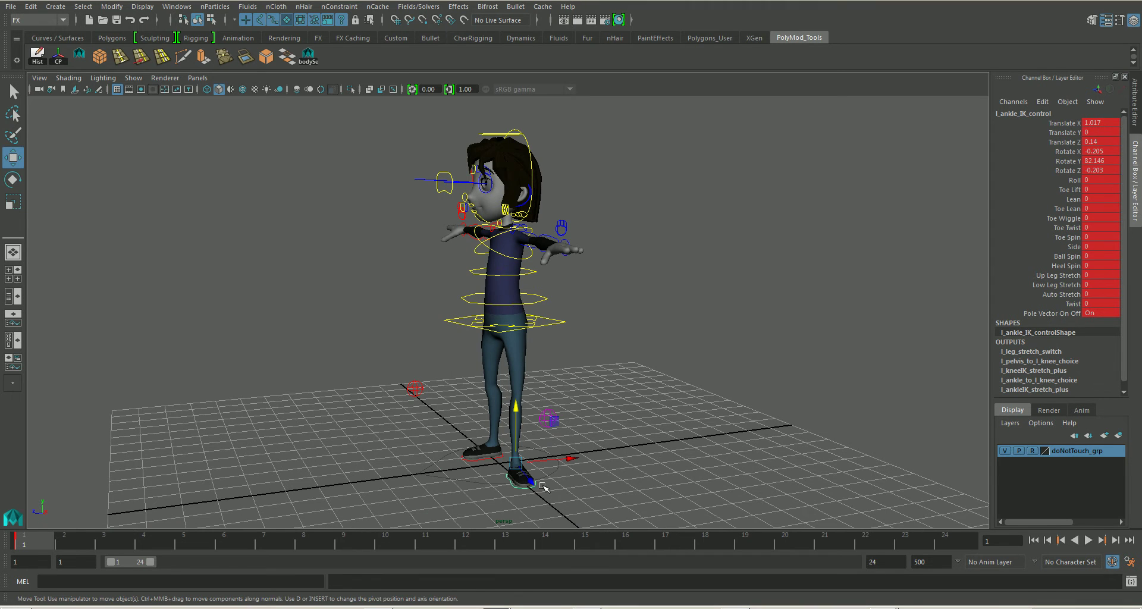
key("e")
mouse_move(538, 478)
left_mouse_down()
mouse_move(517, 476)
mouse_move(544, 472)
mouse_move(545, 506)
mouse_move(541, 474)
mouse_move(551, 477)
left_mouse_up()
Shift the body control over the feet to Translate X 0.094 and Z 0.048
key("w")
left_click_drag(553, 478, 532, 391, "alt")
left_click(513, 353)
left_click_drag(515, 344, 518, 345)
left_click_drag(534, 400, 479, 393, "alt")
left_click(476, 360)
left_click(476, 360)
Turn the body control slightly further around its vertical axis
key("e")
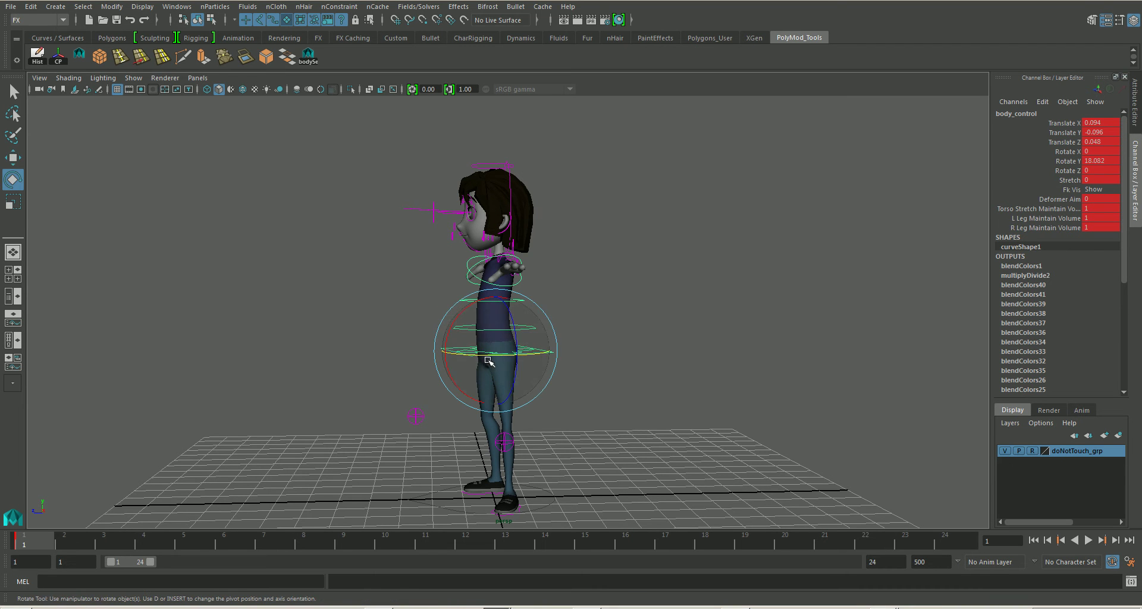
left_click_drag(487, 356, 494, 356)
left_click(552, 303)
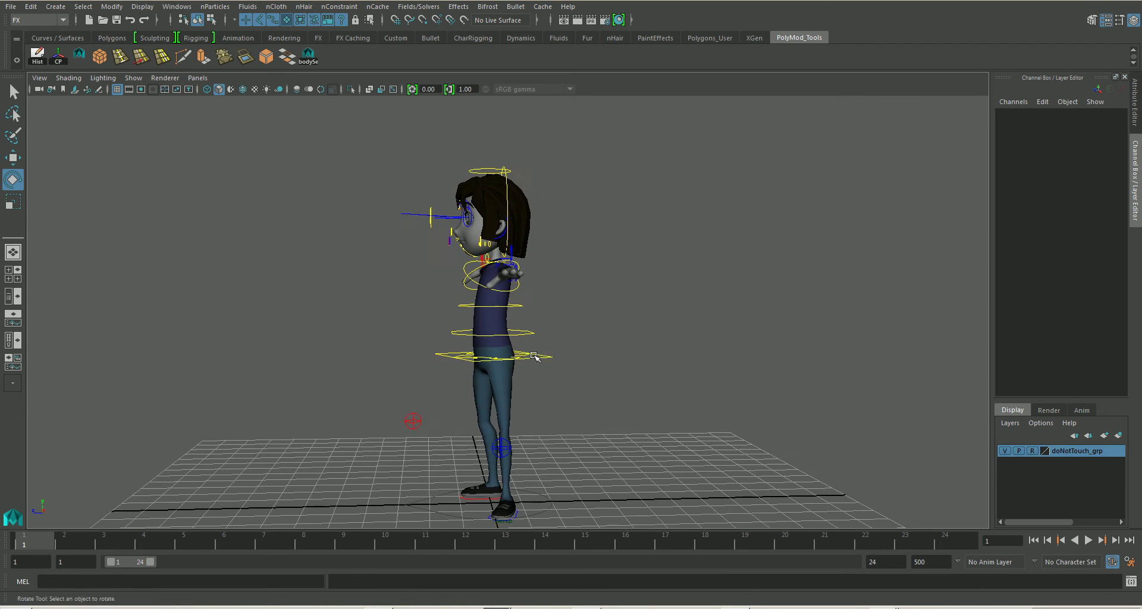
Twist the first and second torso FK controls around the vertical axis, the second one to Rotate Y about 16°
left_click(462, 337)
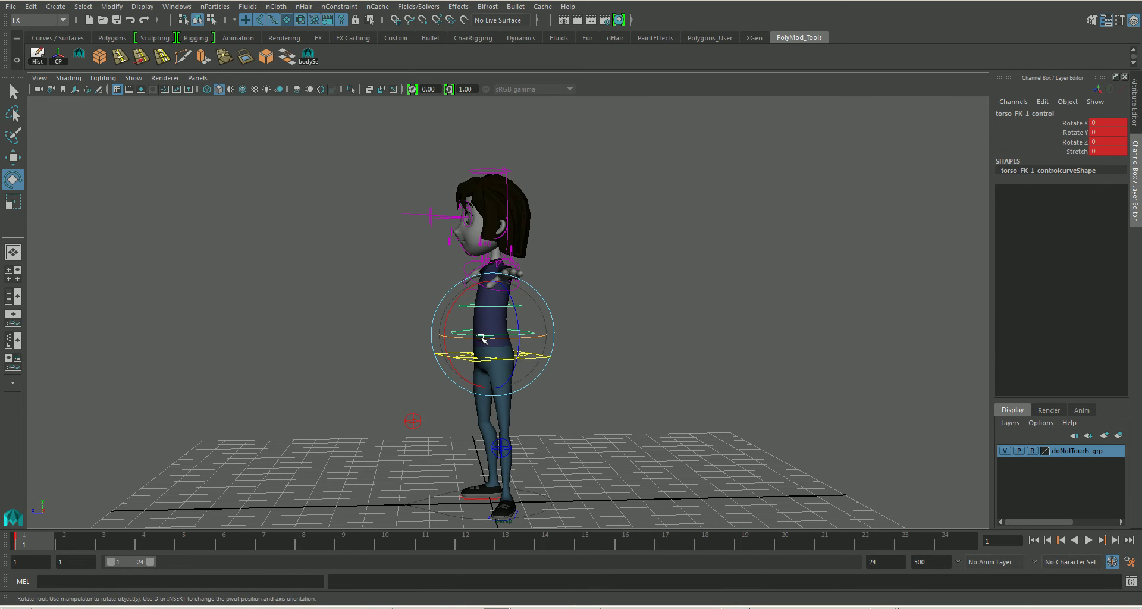
left_click_drag(481, 337, 484, 338)
left_click(587, 282)
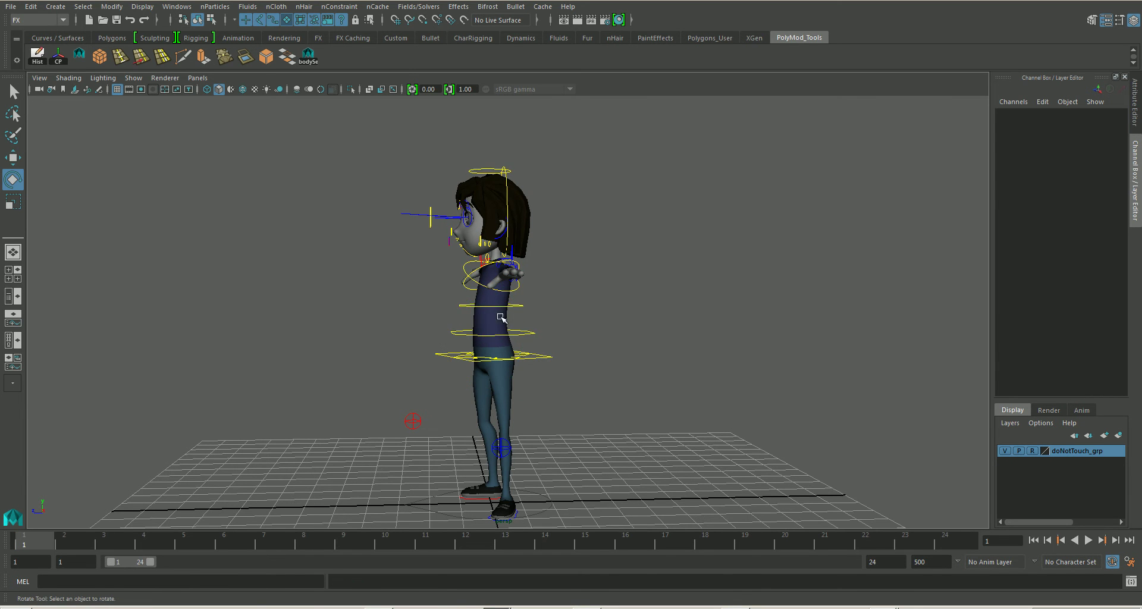
left_click(470, 308)
left_click_drag(489, 317, 495, 316)
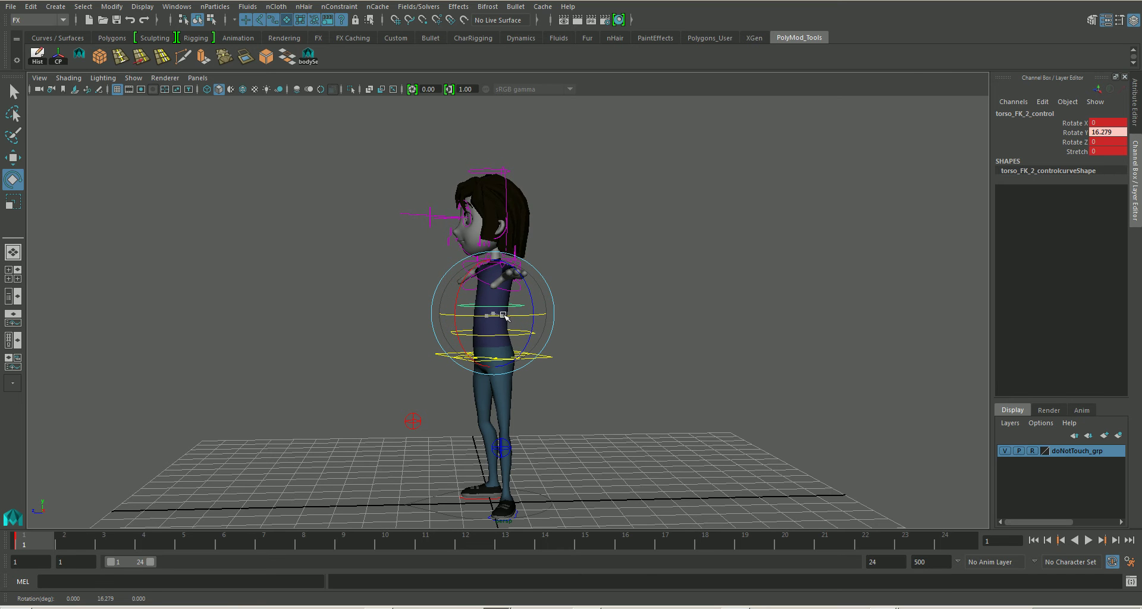
left_click(569, 326)
Twist the chest IK control around its vertical axis in the same direction as the torso
left_click(488, 284)
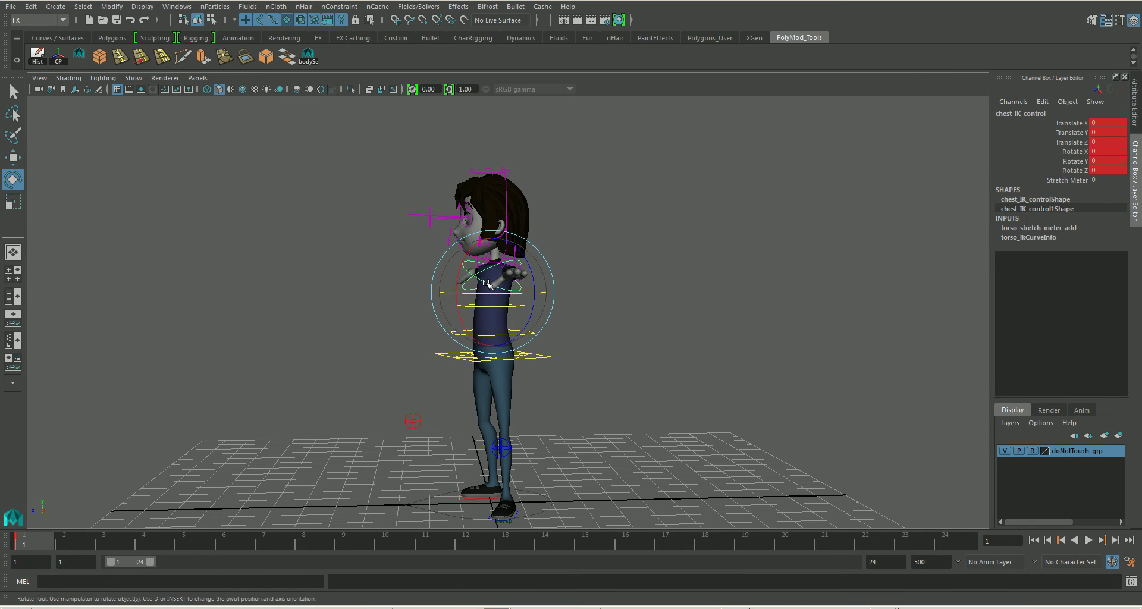
left_click_drag(491, 293, 500, 294)
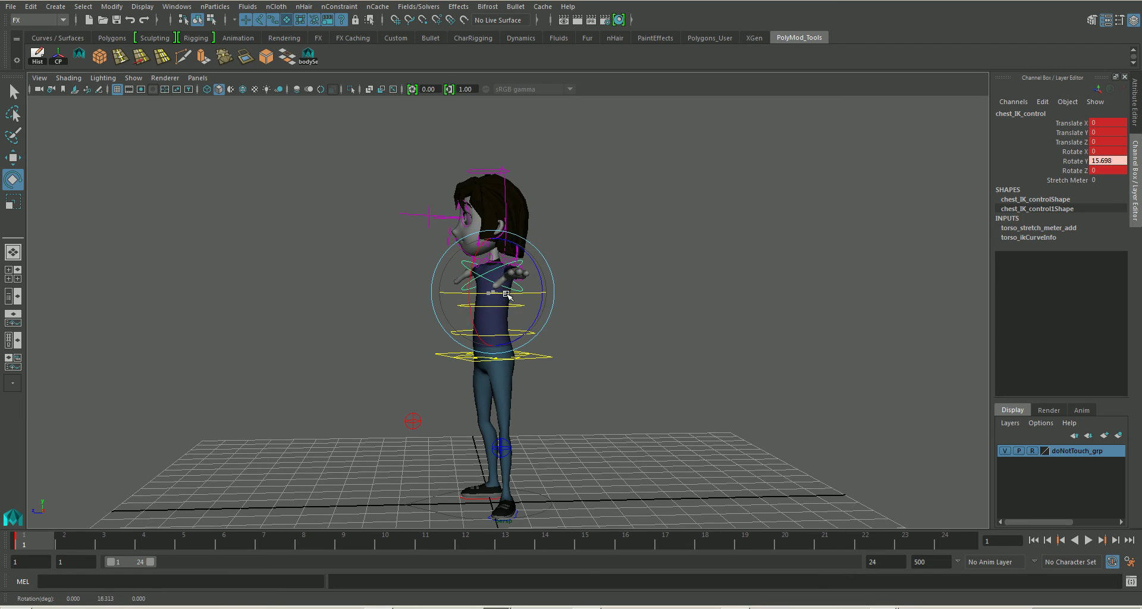
left_click(630, 224)
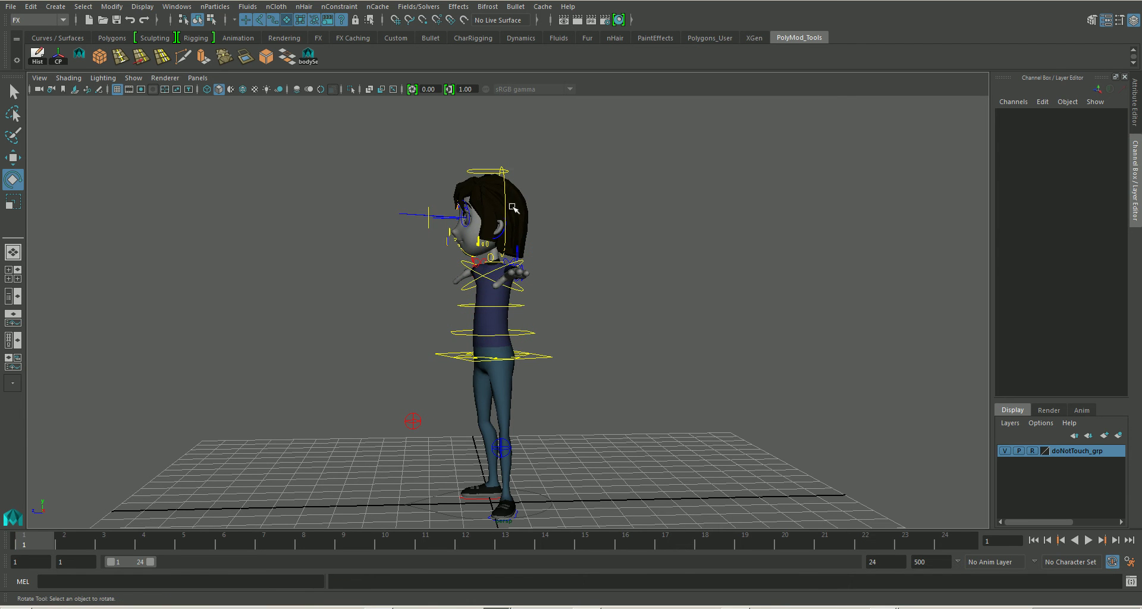
Turn the head IK control around its vertical axis to Rotate Y about 78.4° so the face points sideways from the torso
left_click(508, 204)
mouse_move(516, 245)
left_mouse_down()
mouse_move(555, 251)
mouse_move(521, 245)
left_mouse_up()
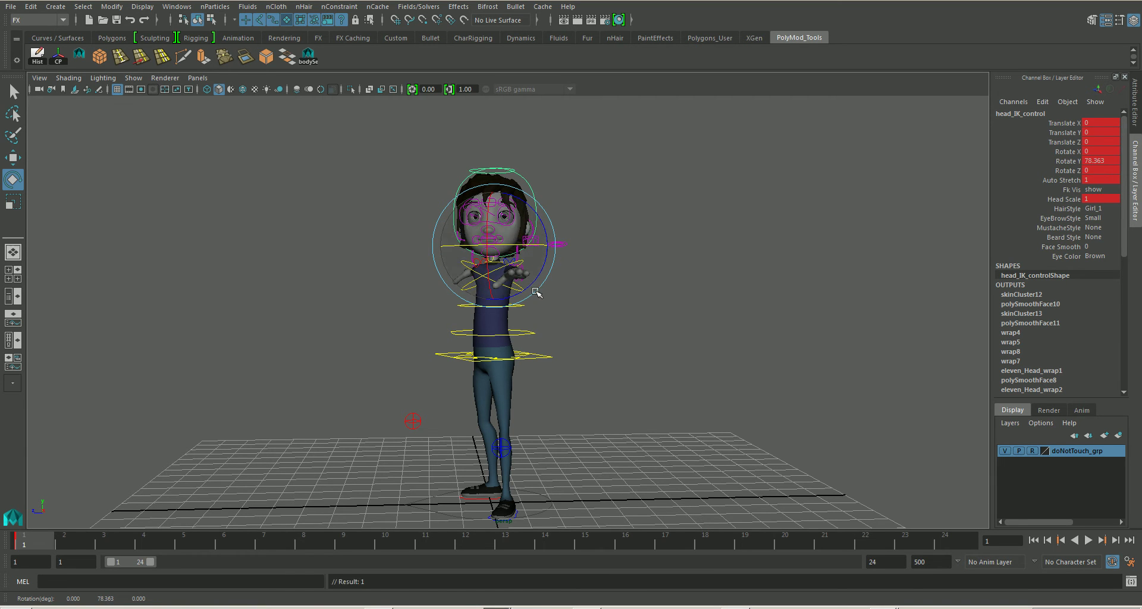
left_click(551, 390)
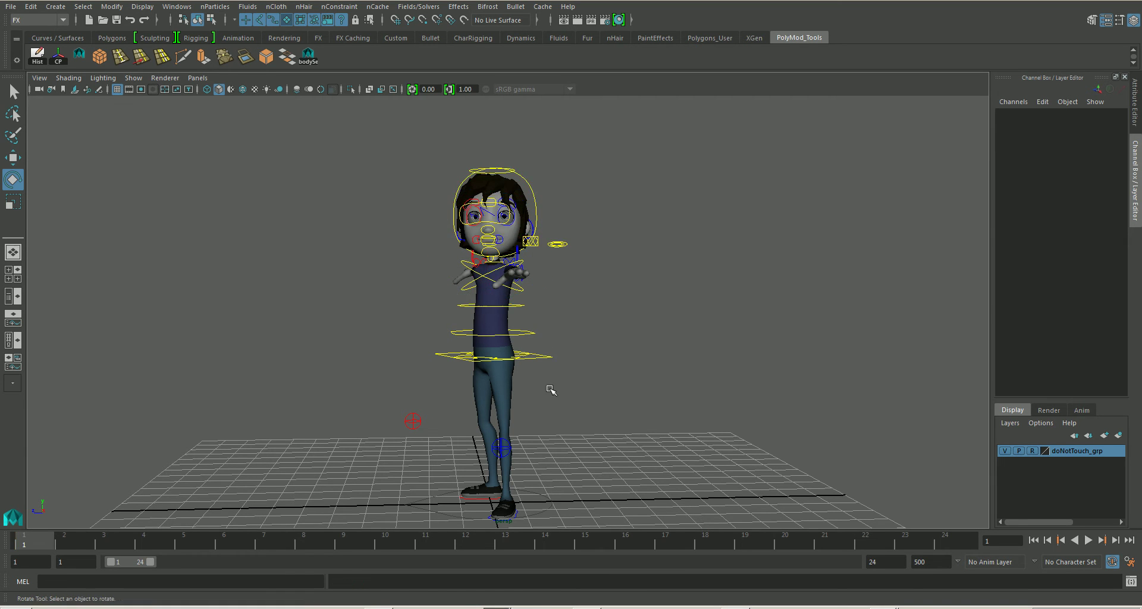
Set the Move tool's axis orientation to World while the body control is selected
left_click(544, 359)
key("w")
left_click_drag(544, 364, 547, 396, "alt")
middle_click_drag(547, 396, 547, 381, "alt")
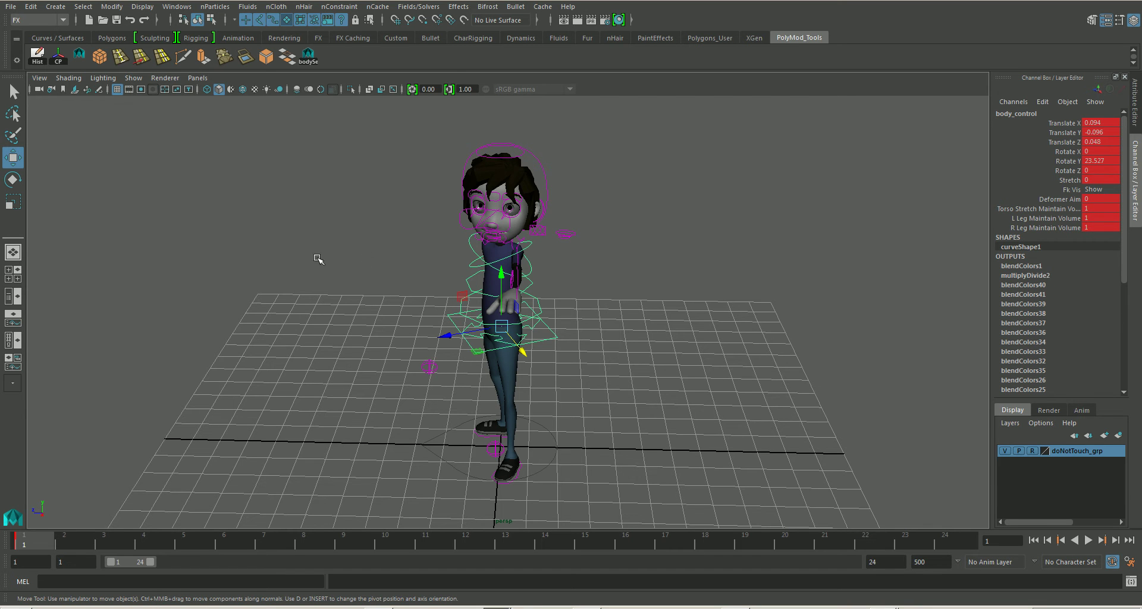
double_click(17, 160)
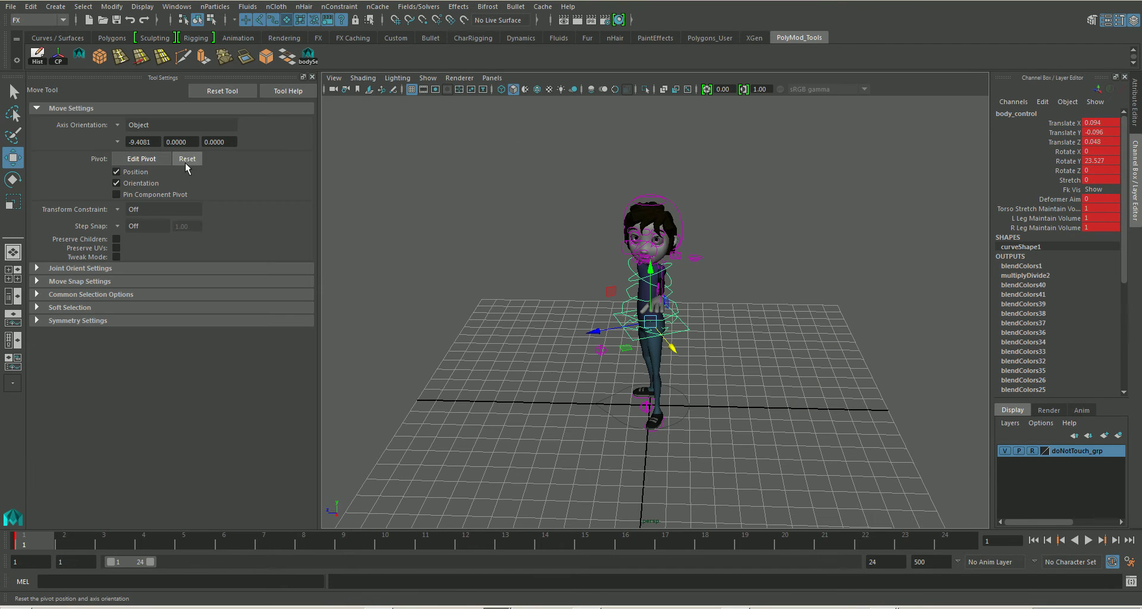
left_click(119, 126)
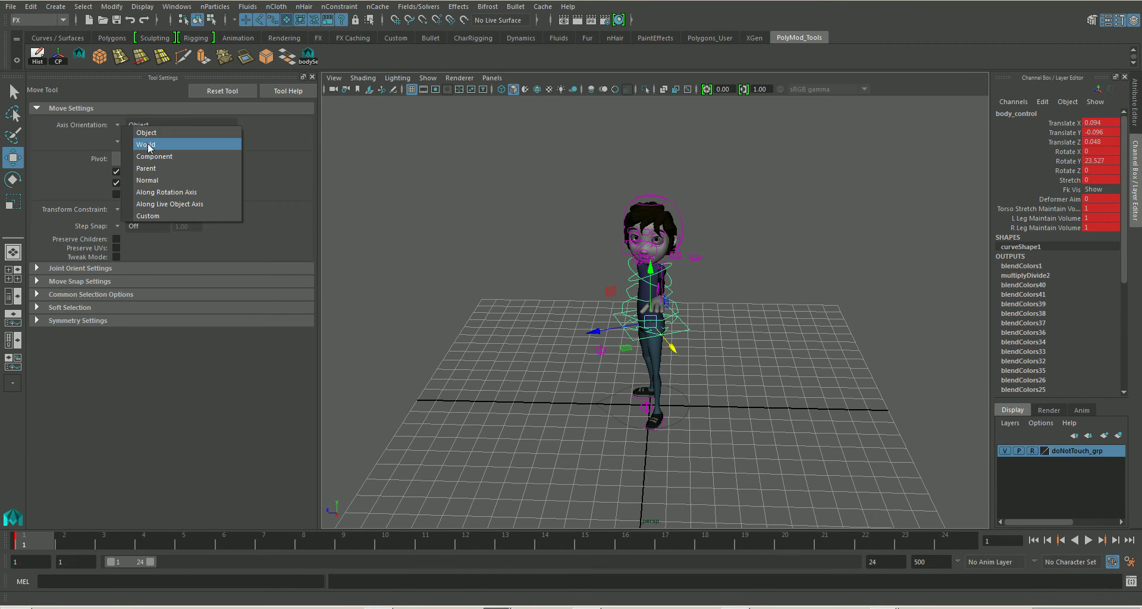
left_click(141, 142)
left_click_drag(666, 342, 663, 416, "alt")
right_click_drag(663, 416, 674, 423, "alt")
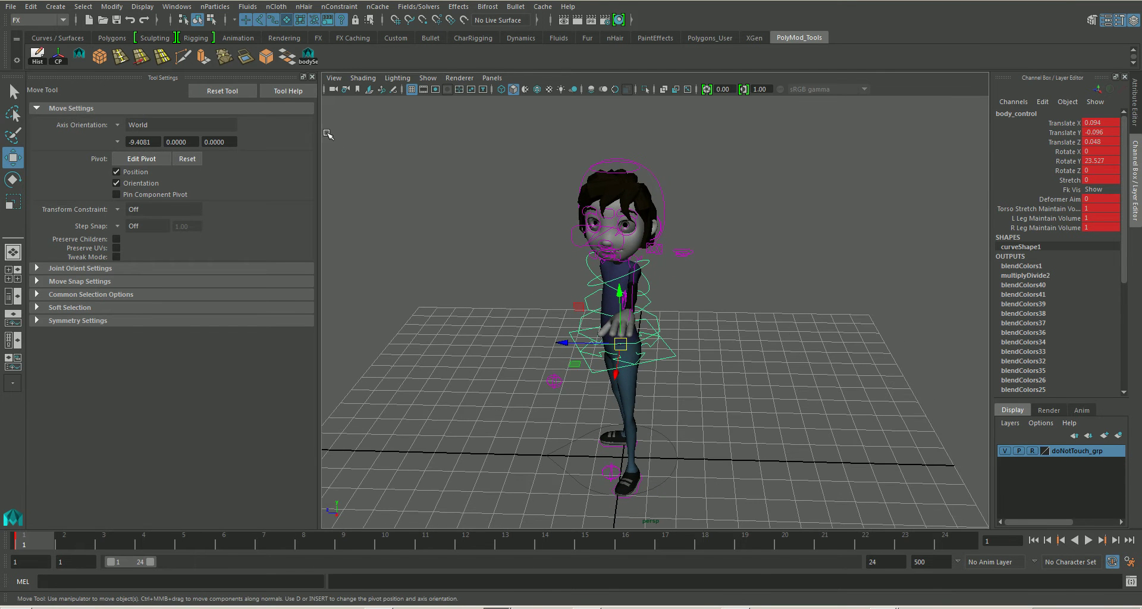
left_click(311, 77)
Shift the body control along the world Z axis to Translate Z -0.061
right_click_drag(674, 383, 570, 358, "alt")
mouse_move(570, 358)
left_mouse_down("alt")
mouse_move(558, 334)
mouse_move(563, 351)
left_mouse_up("alt")
left_click_drag(468, 349, 470, 349)
Lower the left arm by rotating and keying its shoulder FK control to about X -6.7°, Y -20.5°, Z 85.3°
left_click_drag(546, 393, 516, 375, "alt")
right_click_drag(546, 358, 561, 306, "alt")
middle_click_drag(561, 306, 572, 391, "alt")
left_click_drag(520, 387, 597, 405, "alt")
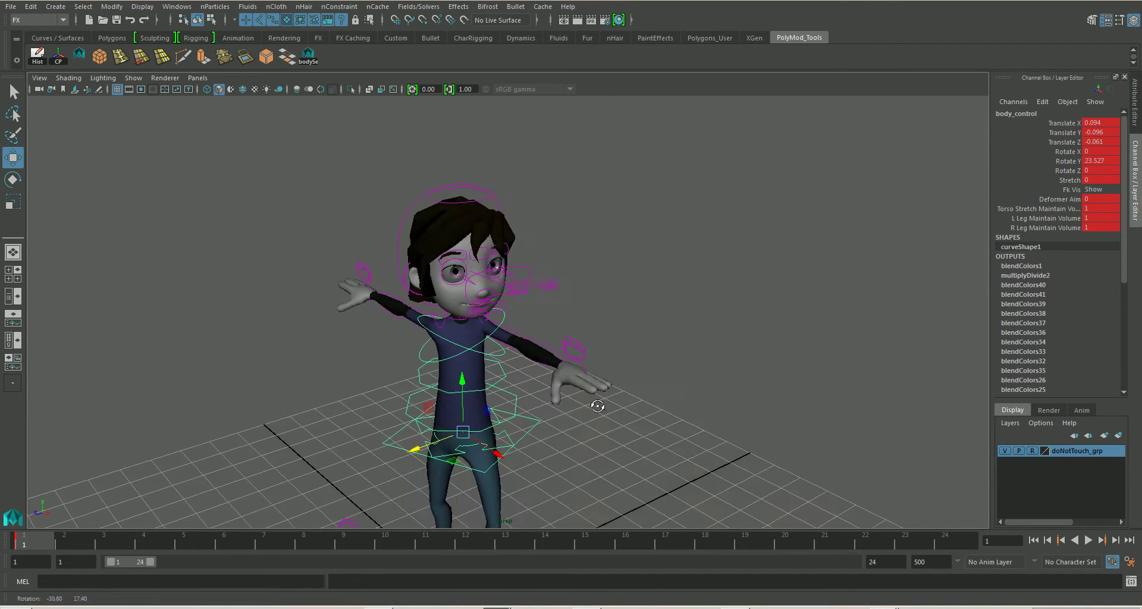
left_click(510, 331)
mouse_move(511, 331)
left_mouse_down("alt")
mouse_move(525, 357)
mouse_move(503, 330)
left_mouse_up("alt")
key("e")
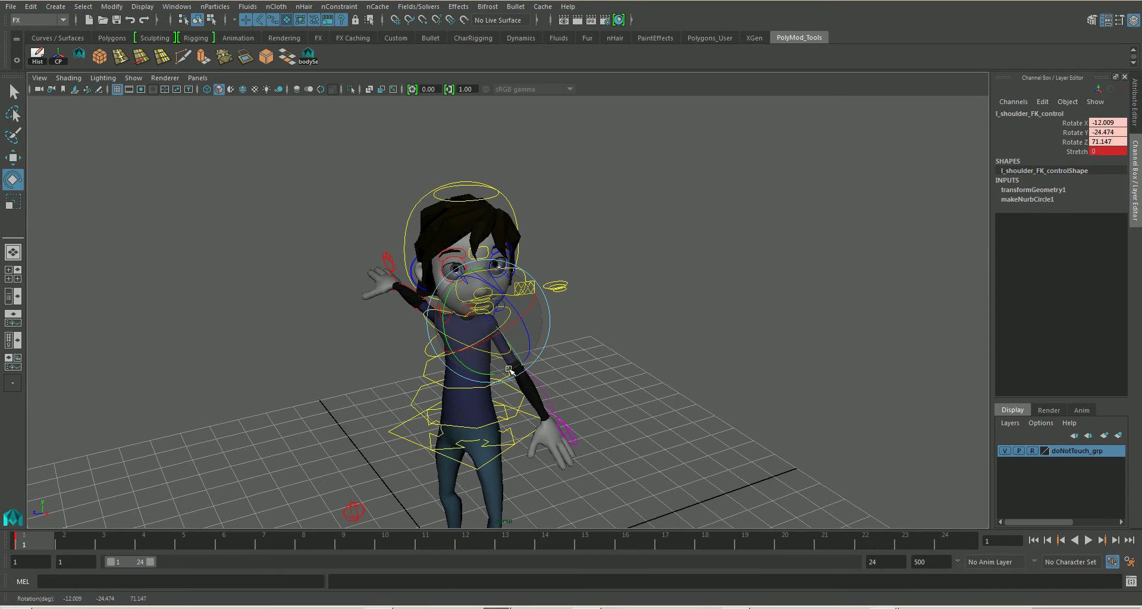
key("s")
left_click_drag(508, 370, 563, 357, "alt")
middle_click_drag(563, 357, 567, 331, "alt")
left_click_drag(543, 334, 565, 337)
key("s")
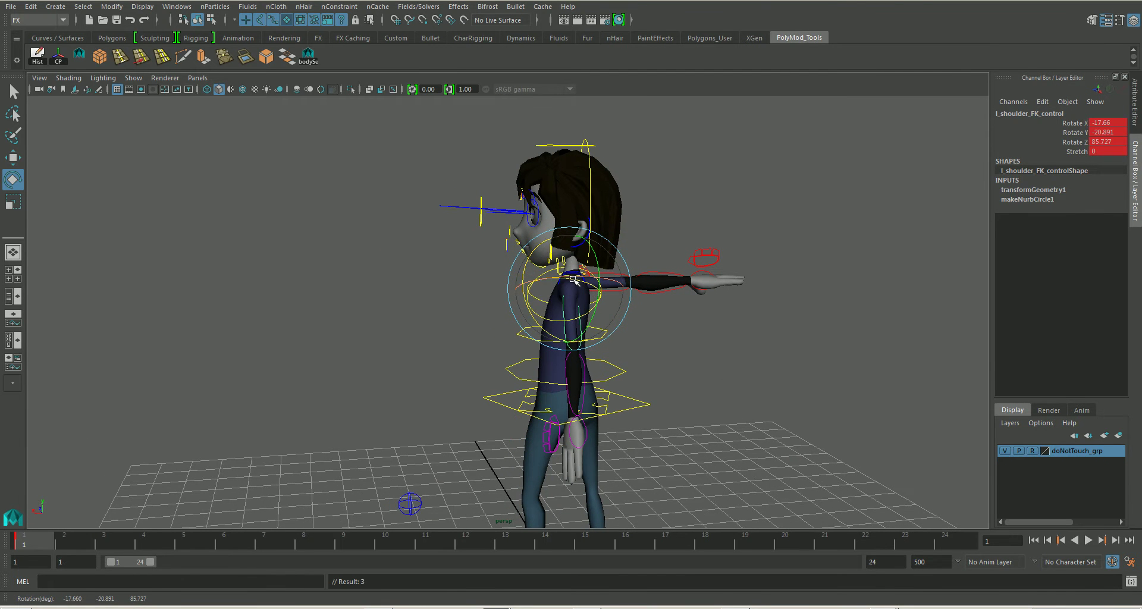
left_click_drag(573, 279, 587, 280)
Bend the left arm slightly with the left elbow FK control
left_click_drag(534, 318, 635, 333, "alt")
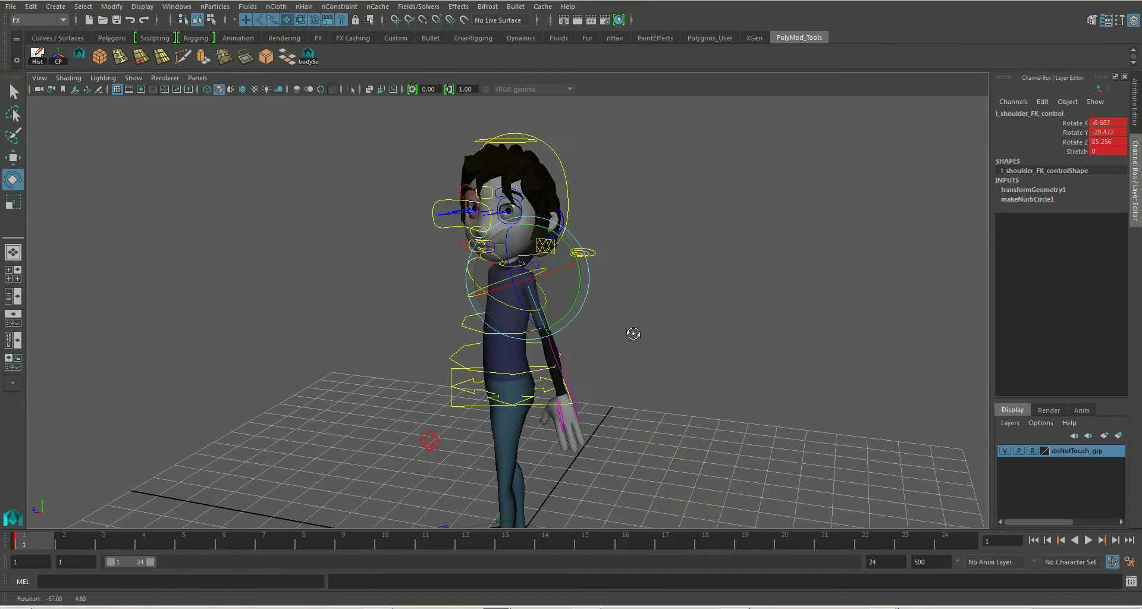
left_click(552, 365)
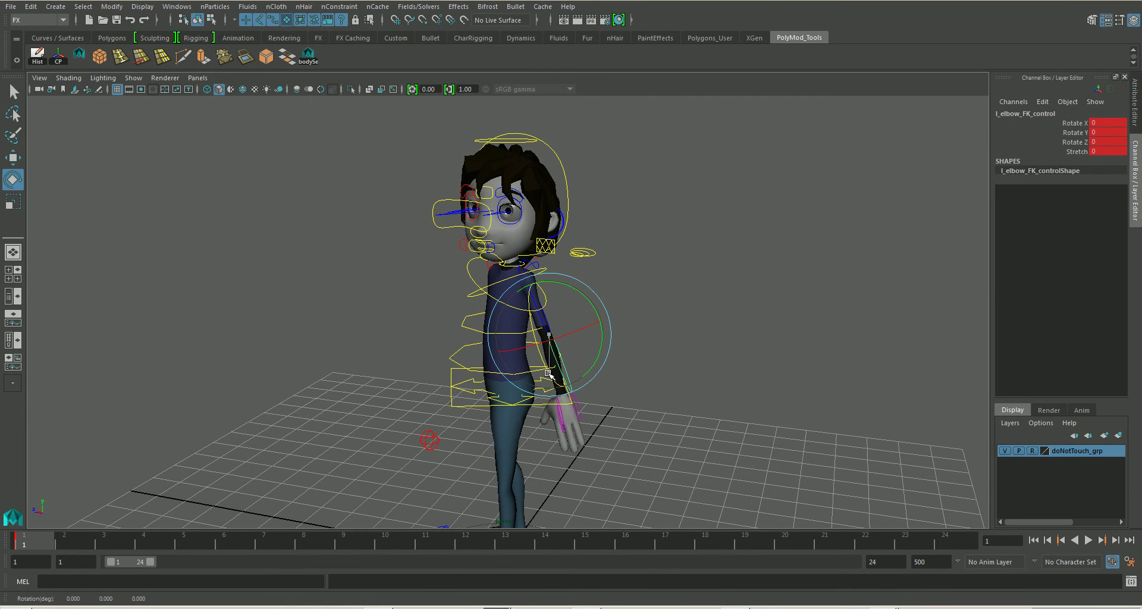
left_click_drag(542, 368, 536, 369)
Twist the left wrist FK control around X to about -70° to turn the hand
left_click_drag(601, 387, 523, 363, "alt")
left_click_drag(584, 341, 565, 422, "alt")
left_click(624, 409)
left_click(555, 415)
left_click(666, 428)
left_click(578, 394)
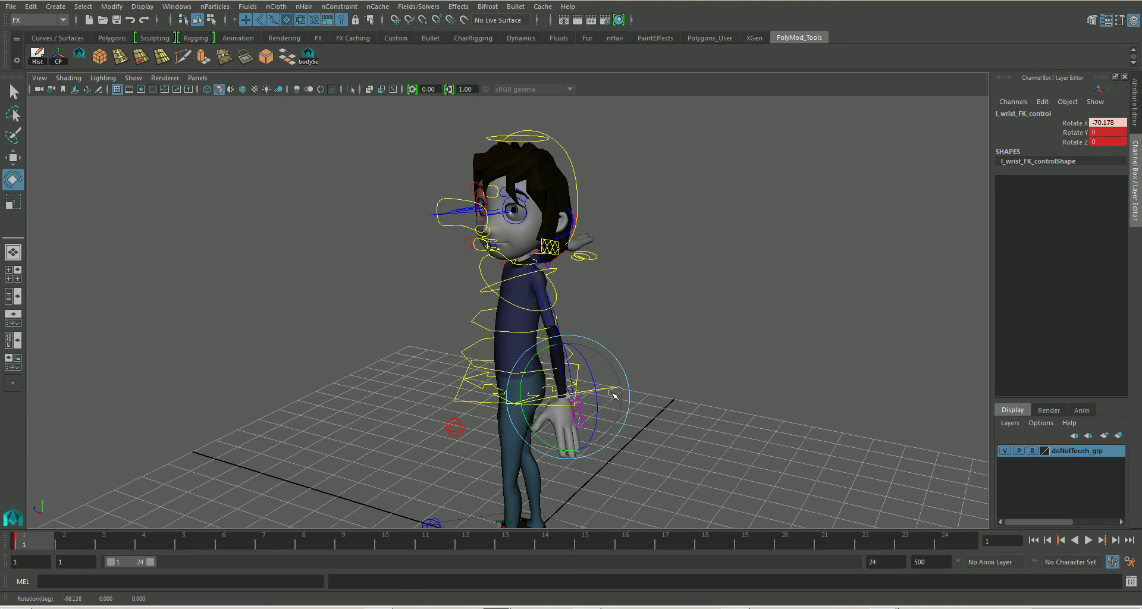
Rotate the left clavicle control to about X -0.7°, Y 6.5°, Z -6.2°
left_click_drag(593, 415, 650, 400, "alt")
left_click_drag(565, 327, 612, 418, "alt")
left_click(523, 383)
left_click_drag(512, 378, 514, 383)
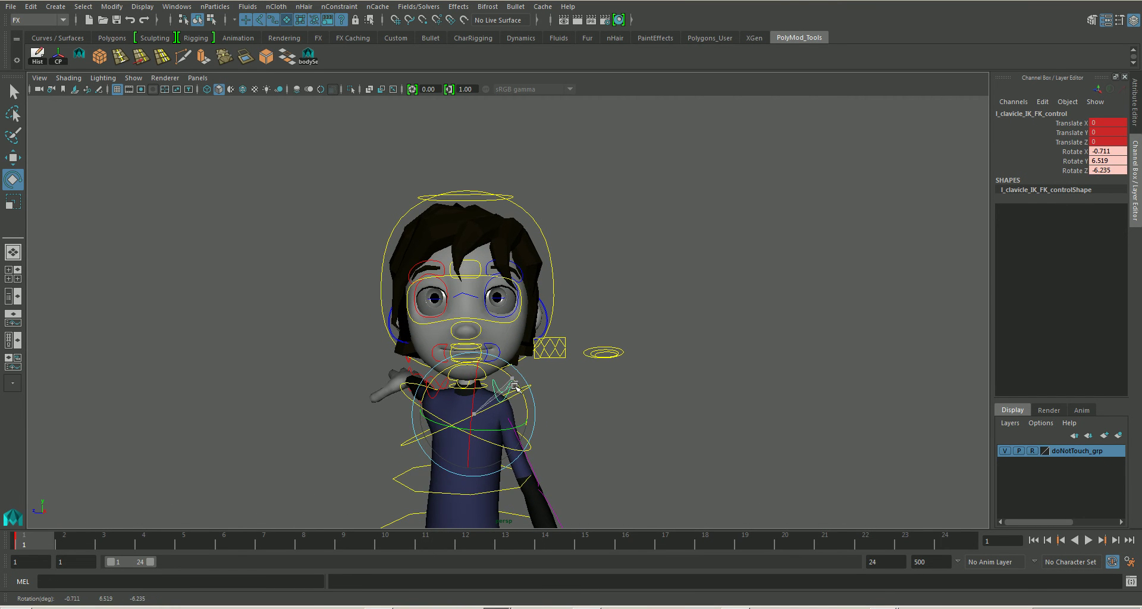
Lower the right arm beside the body by rotating its shoulder FK control to about X -11.4°, Y 4.3°, Z 64.4°
left_click_drag(535, 426, 576, 398, "alt")
left_click(478, 364)
left_click_drag(500, 387, 516, 403, "alt")
left_click_drag(516, 402, 462, 335)
left_click_drag(562, 439, 536, 431, "alt")
middle_click_drag(536, 431, 515, 382, "alt")
right_click_drag(515, 383, 458, 352, "alt")
left_click_drag(459, 352, 476, 321, "alt")
middle_click_drag(507, 416, 472, 413, "alt")
mouse_move(472, 413)
left_mouse_down("alt")
mouse_move(446, 408)
mouse_move(458, 413)
left_mouse_up("alt")
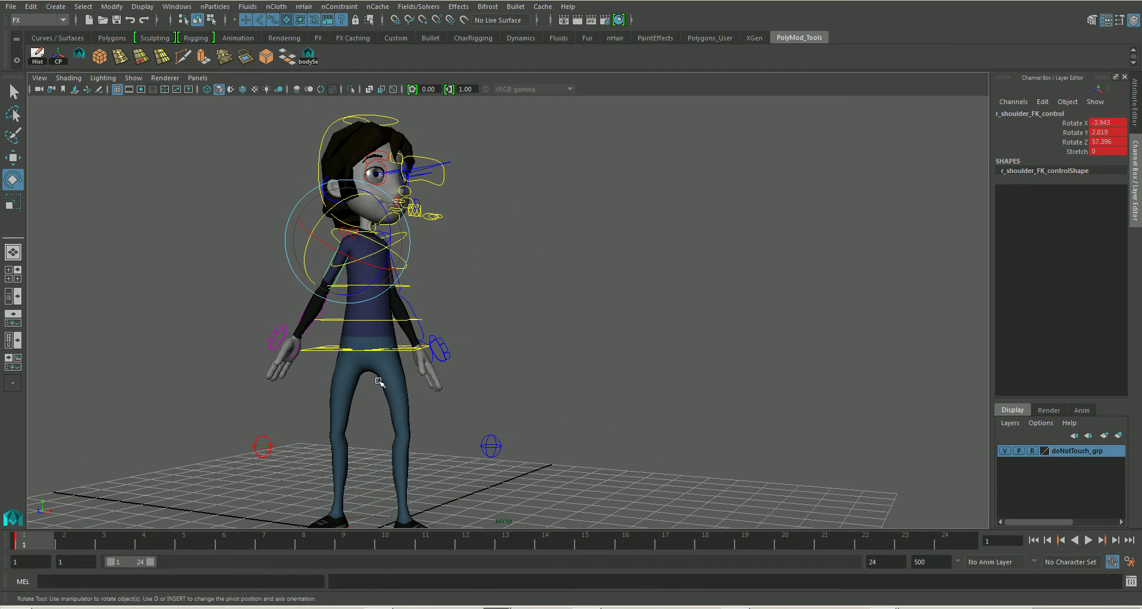
left_click_drag(375, 375, 384, 335, "alt")
left_click_drag(376, 269, 285, 287)
Bend the right elbow FK control to Rotate Y about 10.6° and fine-tune the right shoulder and wrist rotations
left_click(298, 296)
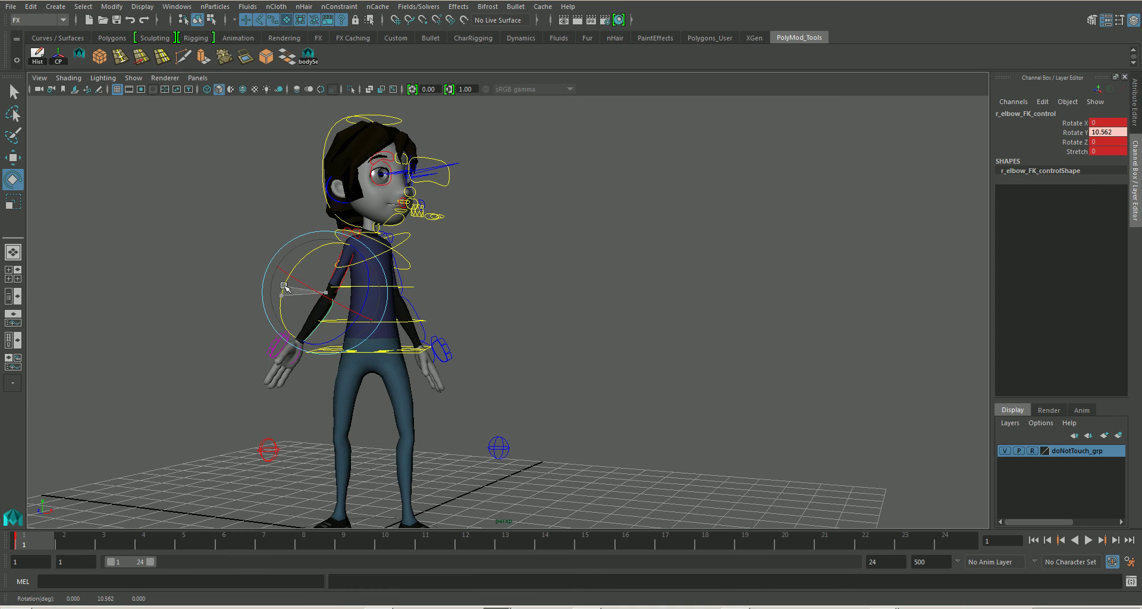
left_click(266, 234)
left_click(346, 277)
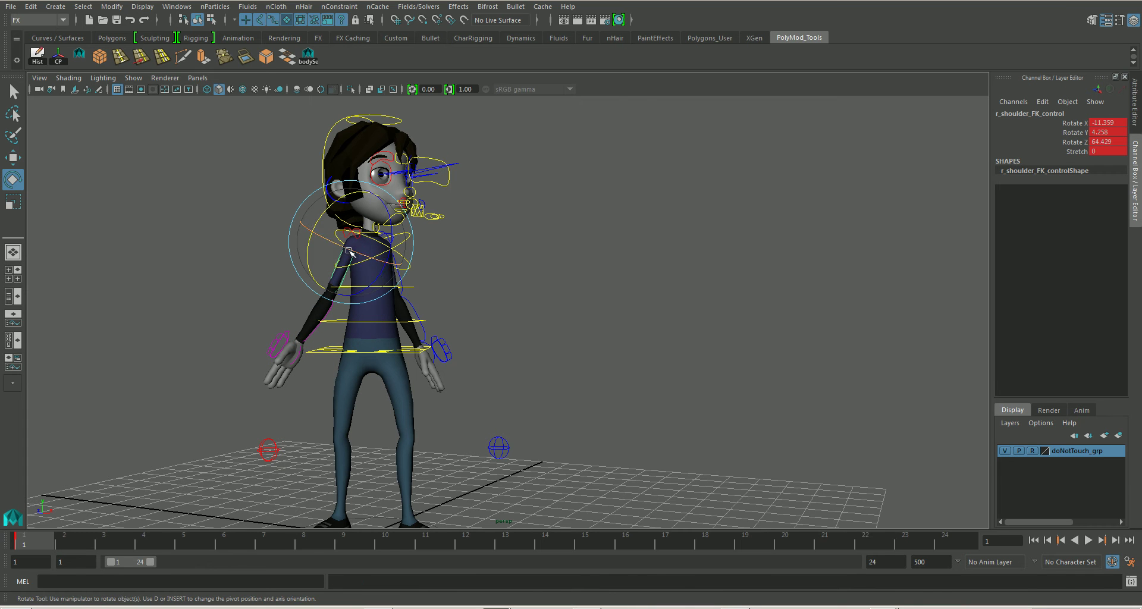
left_click_drag(349, 250, 364, 268)
left_click_drag(407, 341, 325, 344, "alt")
left_click(292, 379)
left_click(292, 356)
Curl the fingers of both hands together by raising Open Close on the left and right hand controls
left_click_drag(469, 426, 444, 423, "alt")
right_click_drag(444, 424, 443, 423, "alt")
left_click_drag(443, 422, 501, 443, "alt")
right_click_drag(501, 444, 555, 464, "alt")
left_click_drag(488, 404, 468, 419, "alt")
right_click_drag(494, 428, 565, 454, "alt")
left_click_drag(566, 454, 576, 384, "alt")
left_click(440, 423)
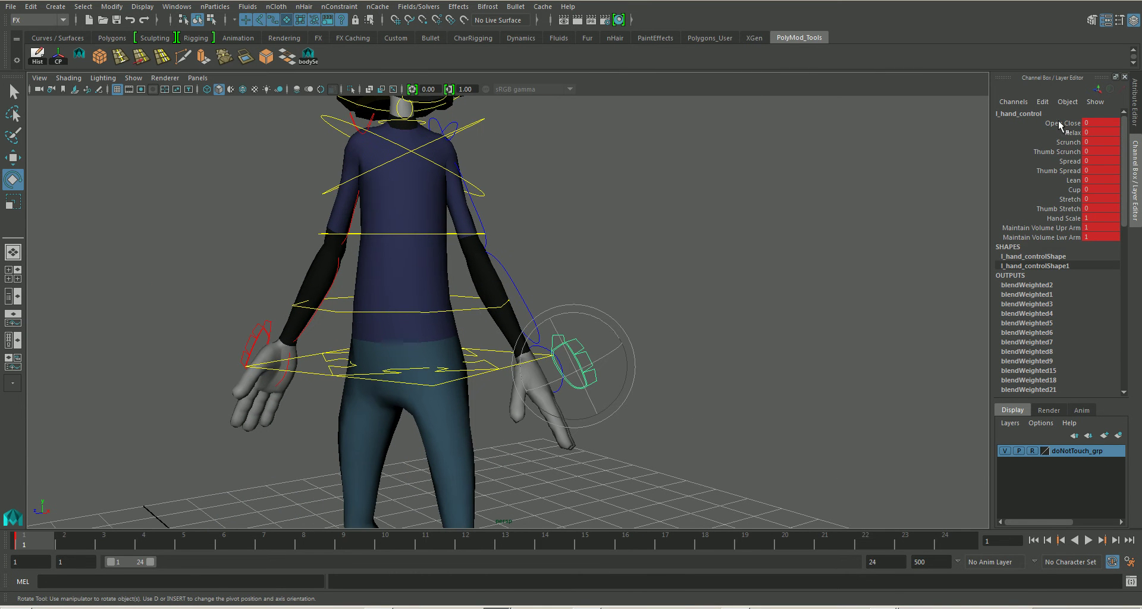
left_click_drag(610, 279, 459, 301, "alt")
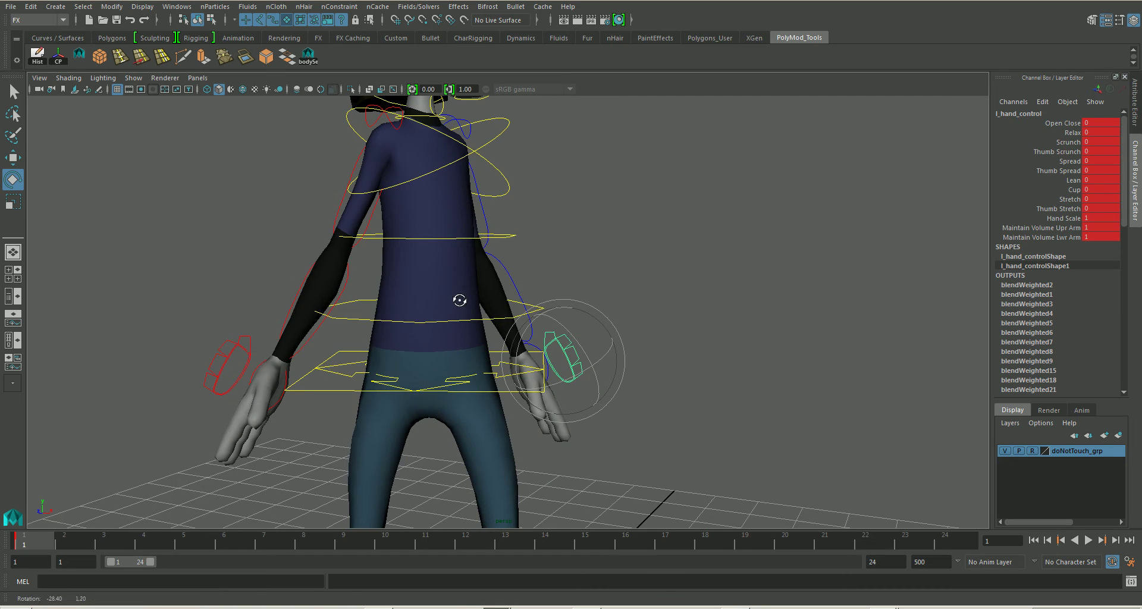
left_click(247, 361, "shift")
left_click_drag(519, 355, 682, 379, "alt")
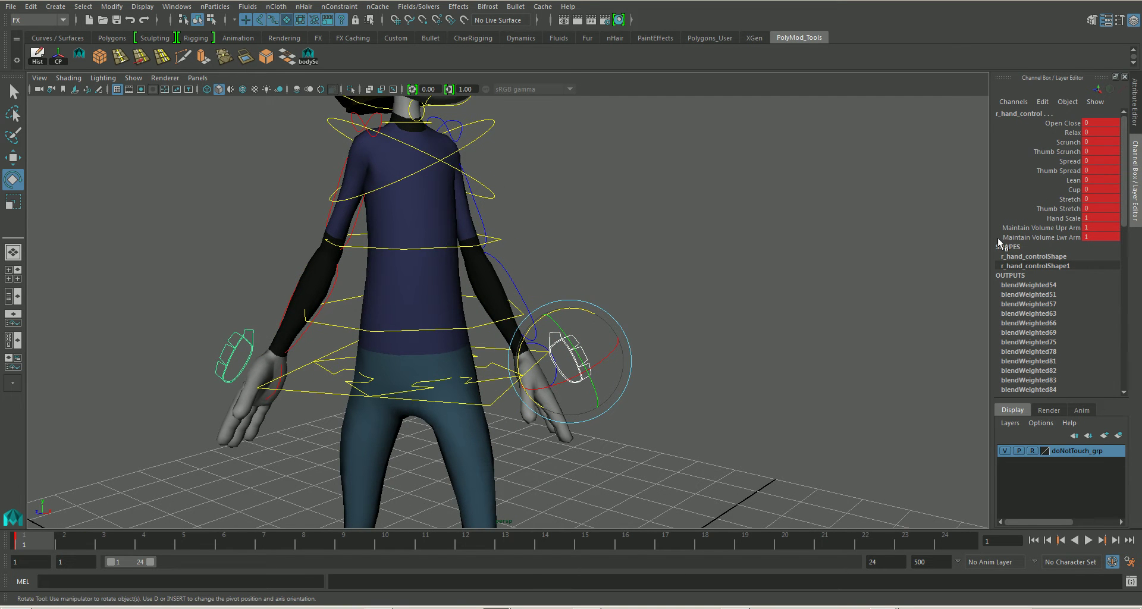
left_click(1063, 124)
middle_click_drag(877, 221, 897, 227)
left_click(726, 358)
key("e")
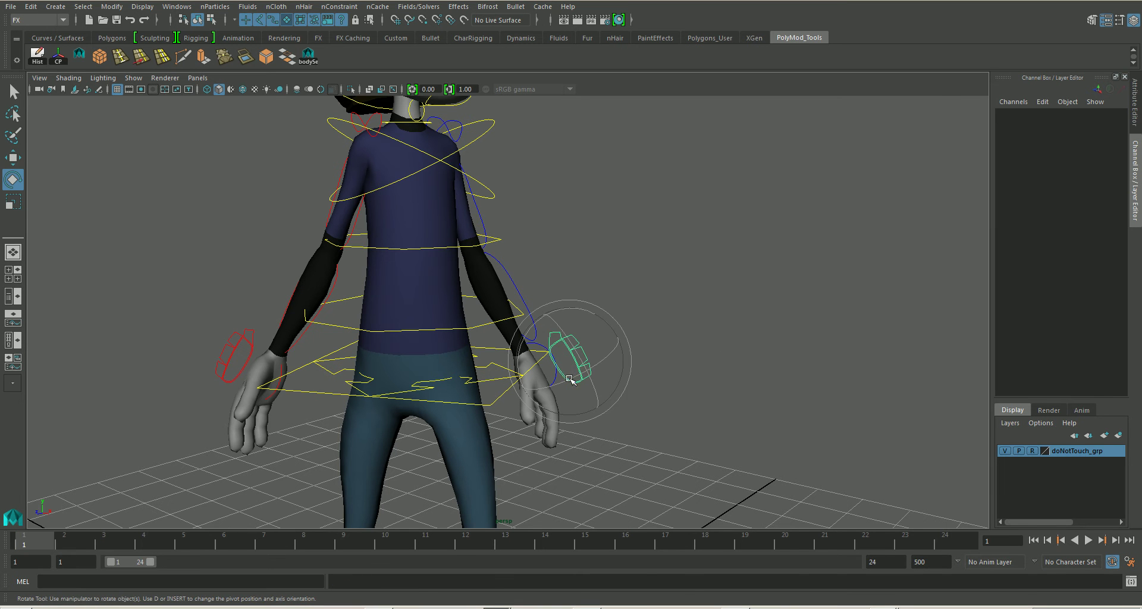
Adjust Open Close on the left hand control alone to about 6.7
left_click(568, 365)
left_click(1067, 124)
middle_click_drag(873, 214, 885, 215)
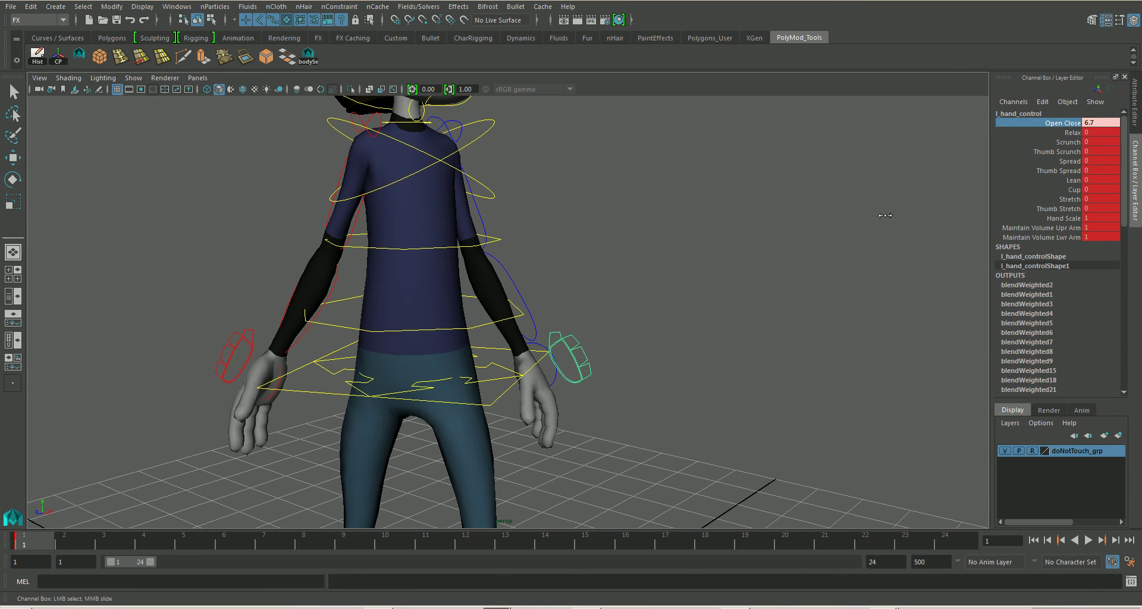
left_click(837, 288)
Move the eye aim control away from the face to about Translate X 1.905, Y -0.395, Z 9.261
scroll(742, 321, "down", 10)
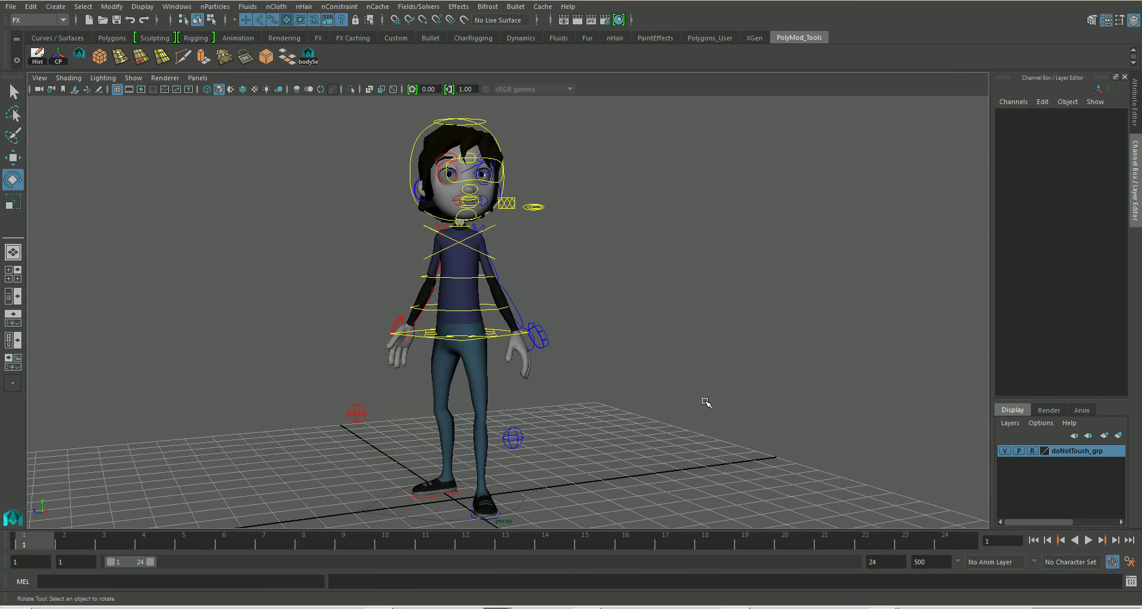
left_click_drag(704, 403, 634, 422, "alt")
middle_click_drag(633, 422, 626, 427, "alt")
middle_click_drag(790, 426, 745, 429, "alt")
left_click_drag(745, 429, 748, 428, "alt")
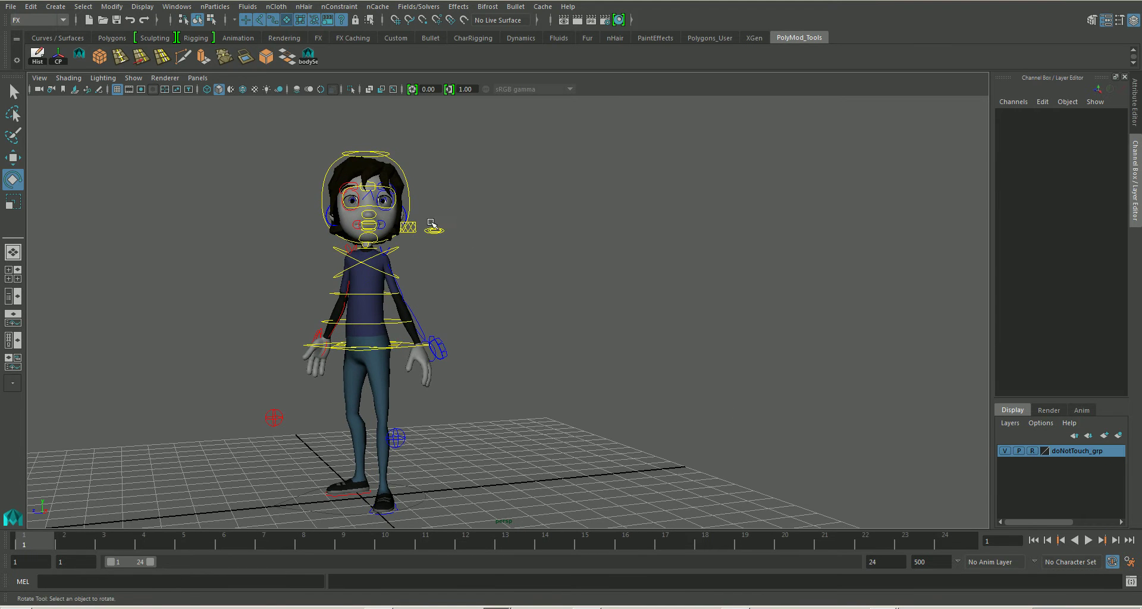
left_click_drag(435, 219, 531, 215, "alt")
left_click(533, 197)
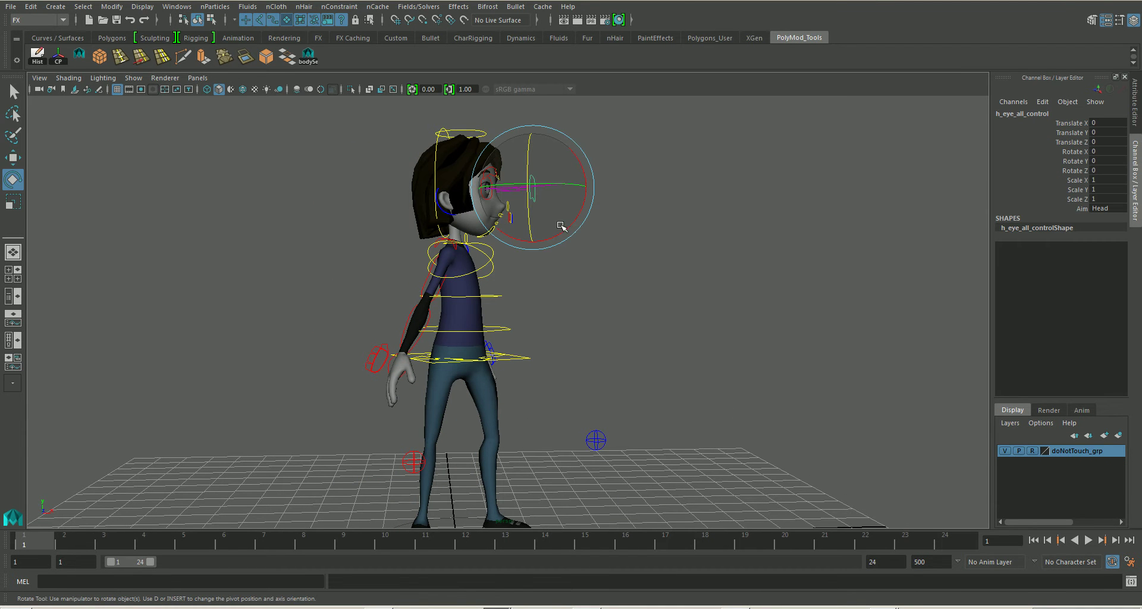
key("w")
left_click_drag(580, 189, 904, 228)
left_click_drag(879, 156, 716, 258)
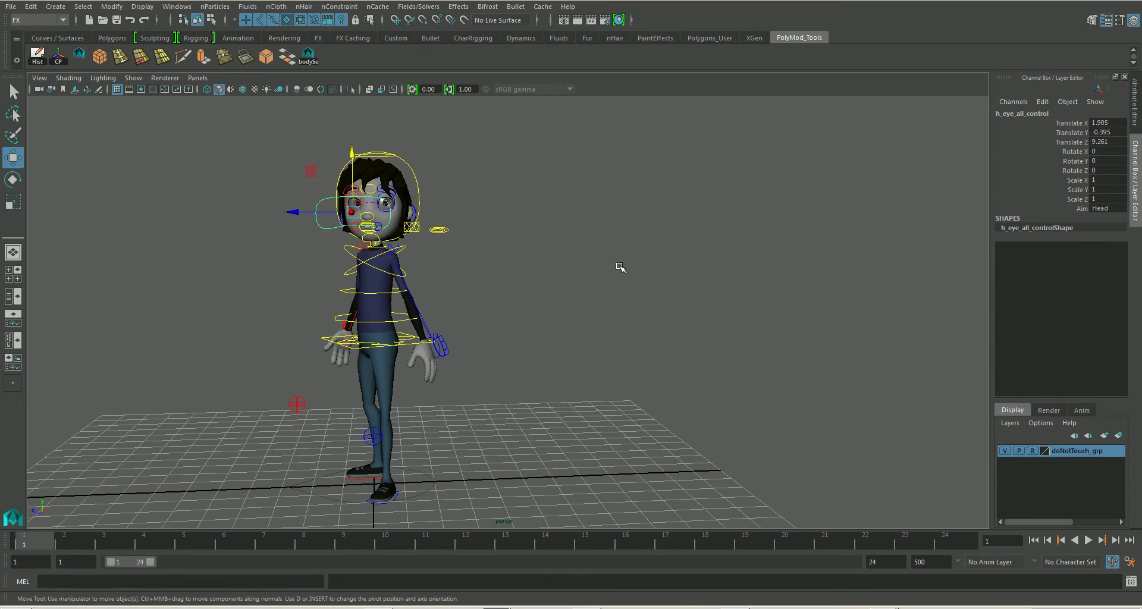
Tilt the body control to Rotate X -4.399
left_click_drag(619, 267, 603, 280, "alt")
right_click_drag(532, 329, 584, 323, "alt")
middle_click_drag(554, 328, 606, 311, "alt")
left_click_drag(559, 387, 534, 396, "alt")
left_click(410, 344)
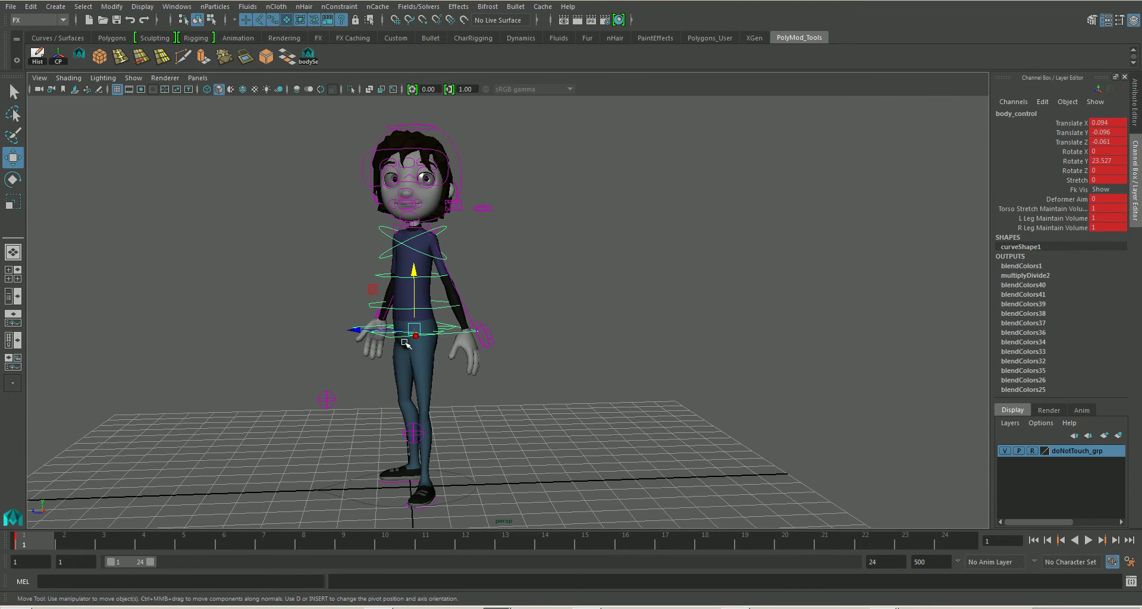
key("e")
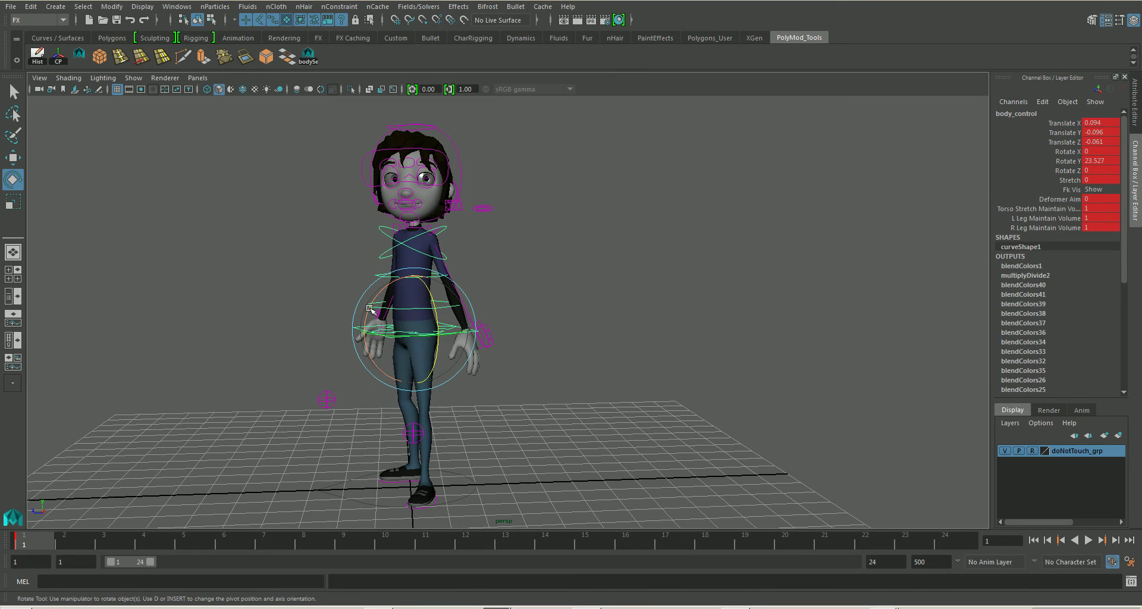
left_click_drag(438, 340, 368, 312)
key("ctrl+z")
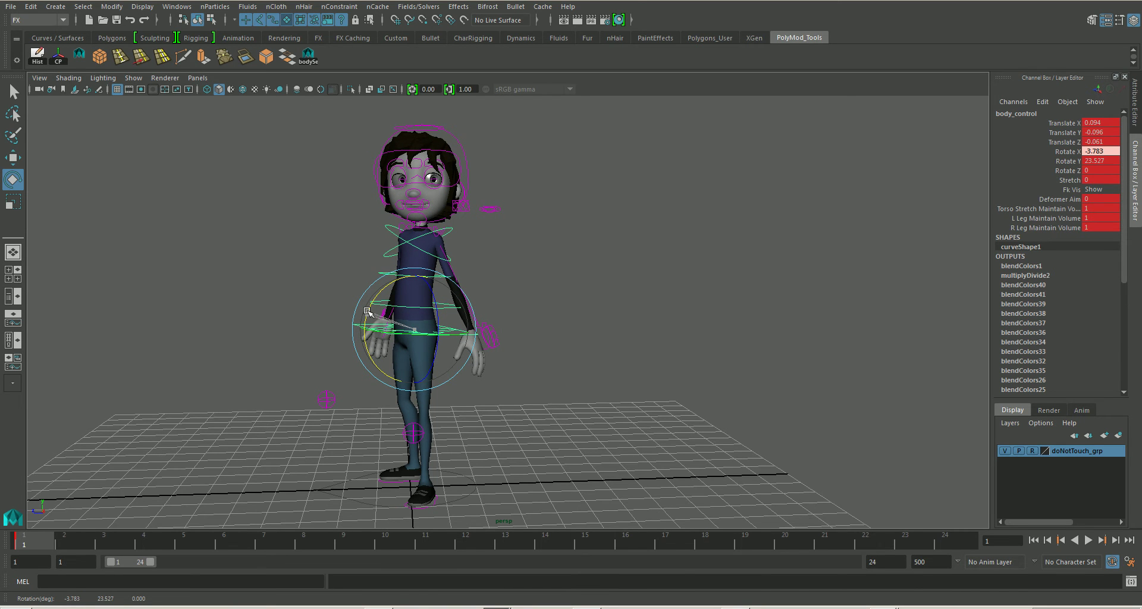
left_click_drag(367, 311, 368, 310)
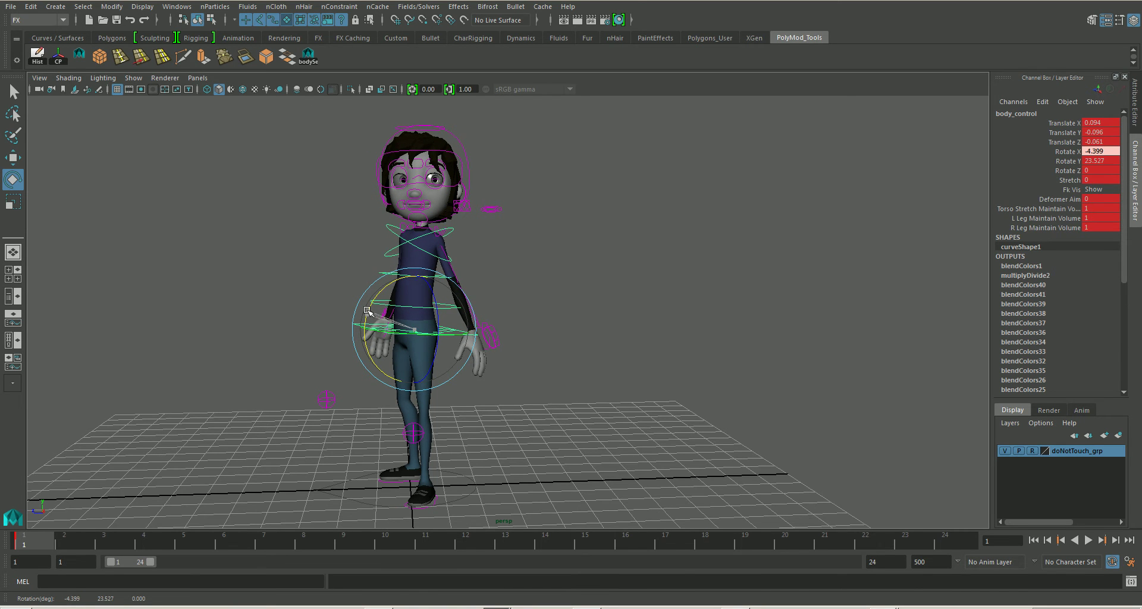
left_click_drag(368, 310, 369, 310)
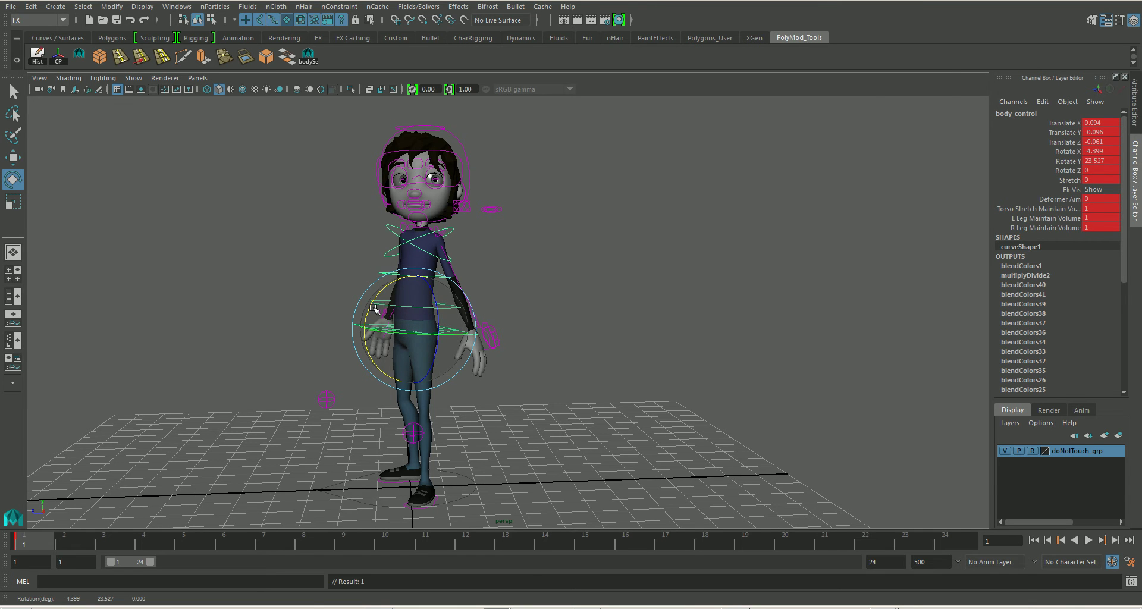
Tilt the chest IK control to Rotate X 10.478
left_click(406, 279)
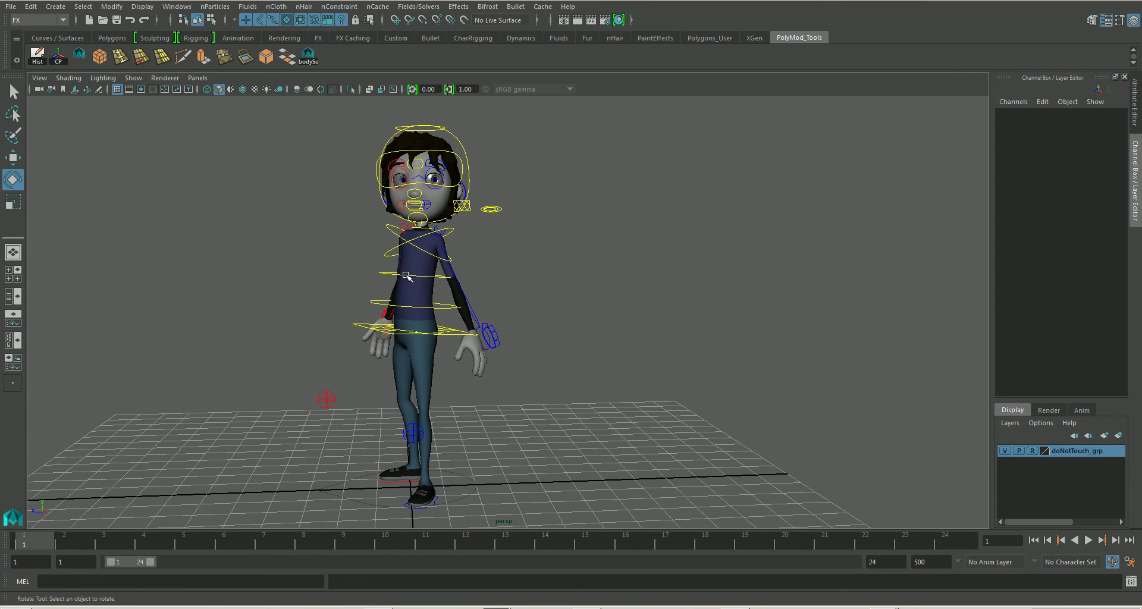
left_click(407, 275)
key("ctrl+z")
left_click(402, 245)
left_click_drag(402, 244, 403, 258)
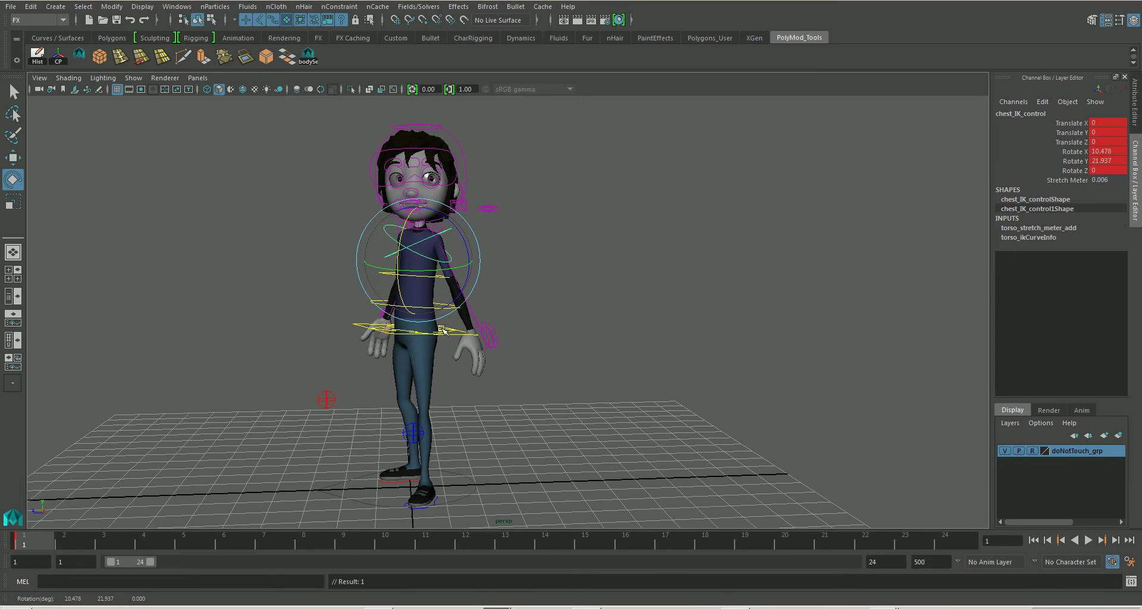
Tilt the first torso FK control to Rotate X -6.003
left_click_drag(447, 334, 419, 323, "alt")
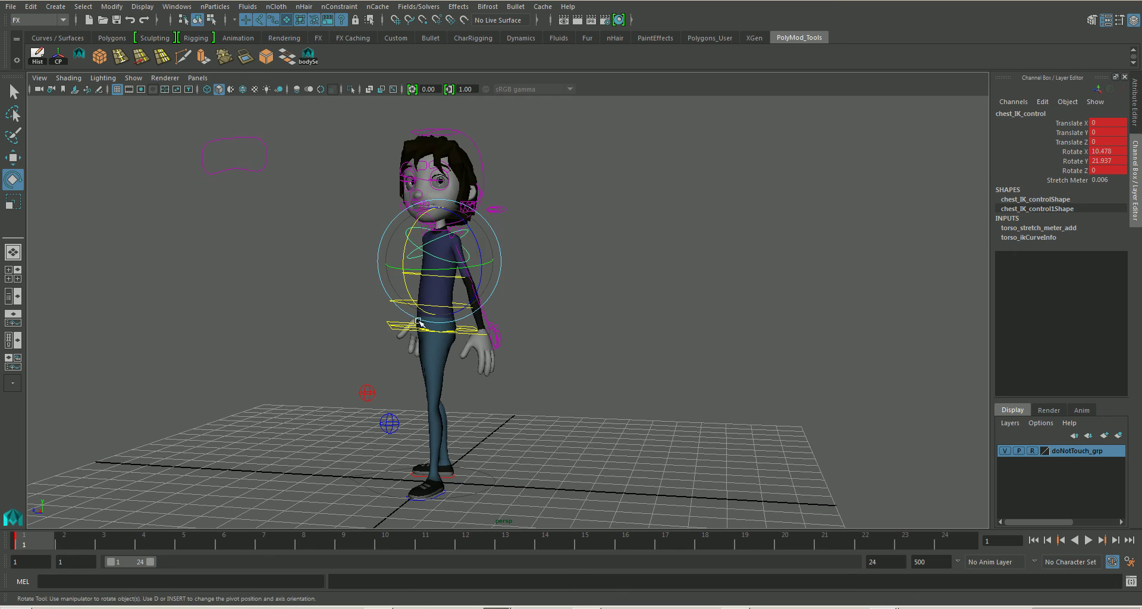
left_click(533, 314)
left_click(407, 306)
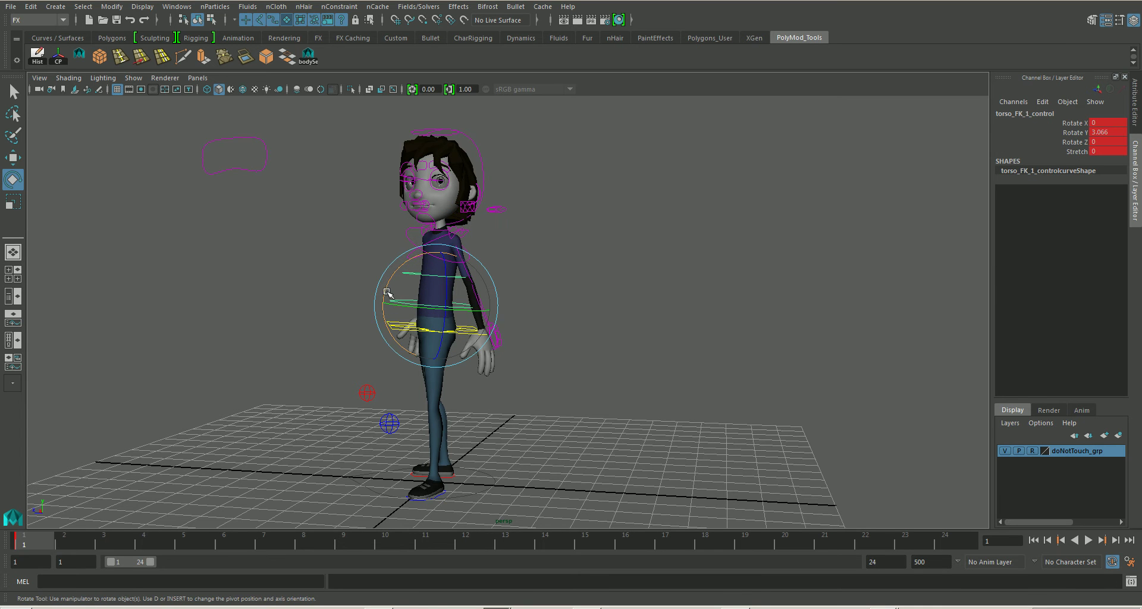
left_click_drag(386, 293, 376, 286, "alt")
left_click_drag(394, 330, 427, 297, "alt")
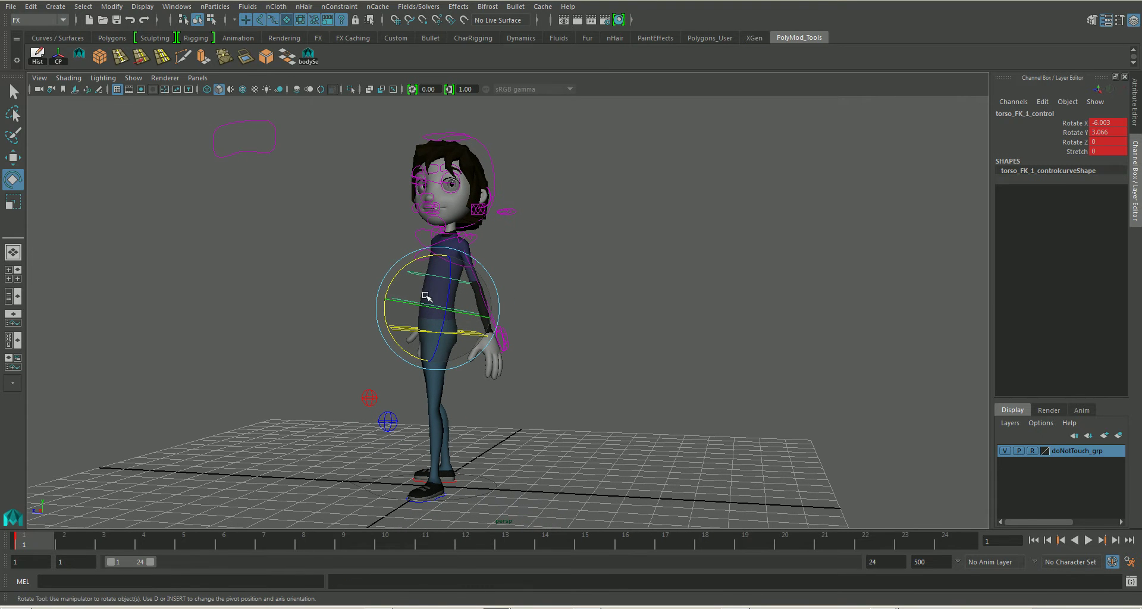
Tilt the second torso FK control to Rotate X 10.846
left_click(566, 272)
left_click(419, 273)
left_click_drag(398, 267, 390, 277)
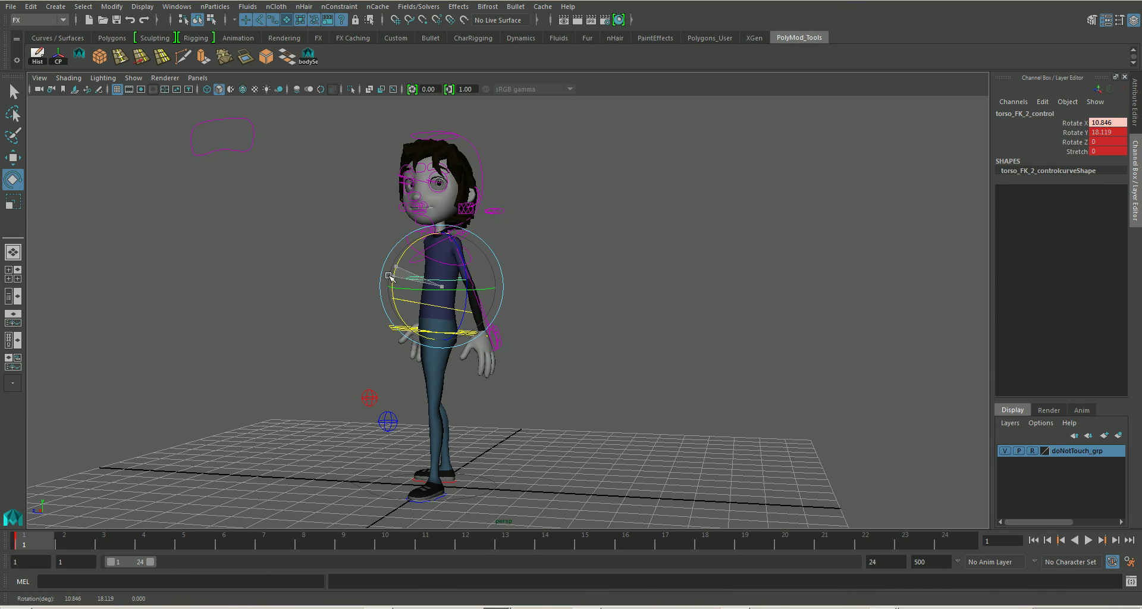
Tilt the chest IK control further forward to Rotate X 13.721
left_click(564, 270)
left_click(408, 248)
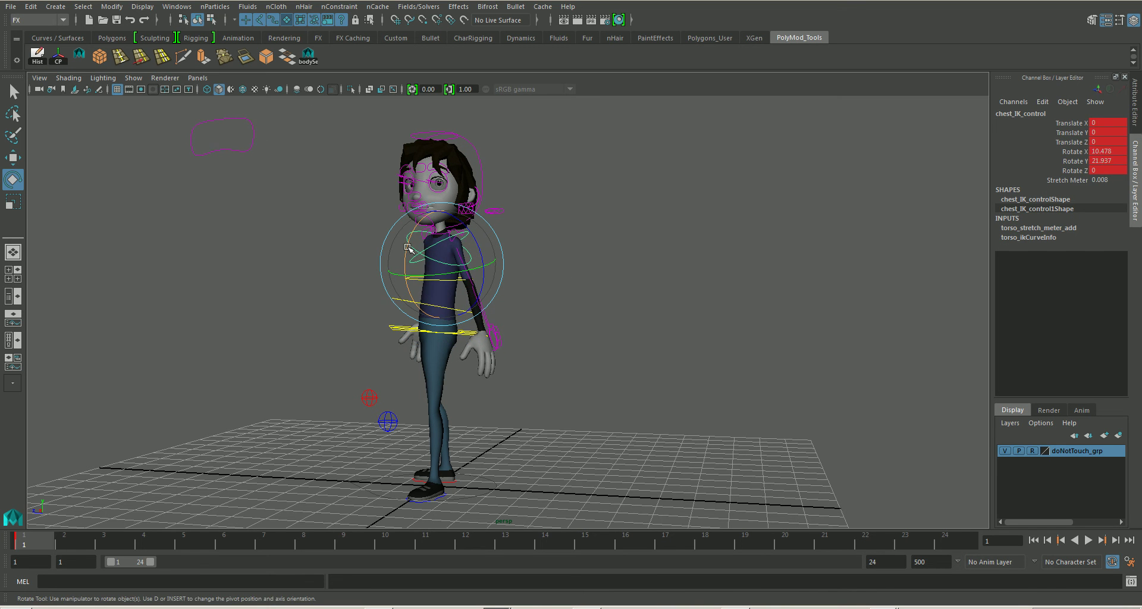
left_click_drag(408, 247, 404, 252)
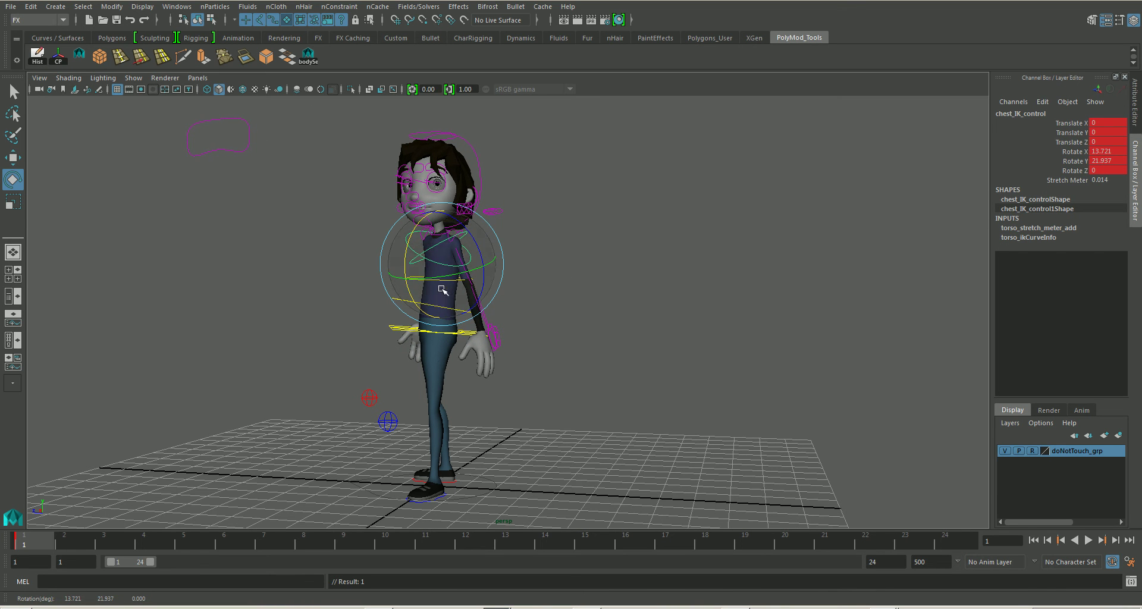
Shift the body control along its depth axis to Translate Z 0.026
left_click_drag(486, 396, 512, 401, "alt")
middle_click_drag(513, 401, 511, 402, "alt")
left_click_drag(510, 402, 503, 401, "alt")
left_click(362, 331)
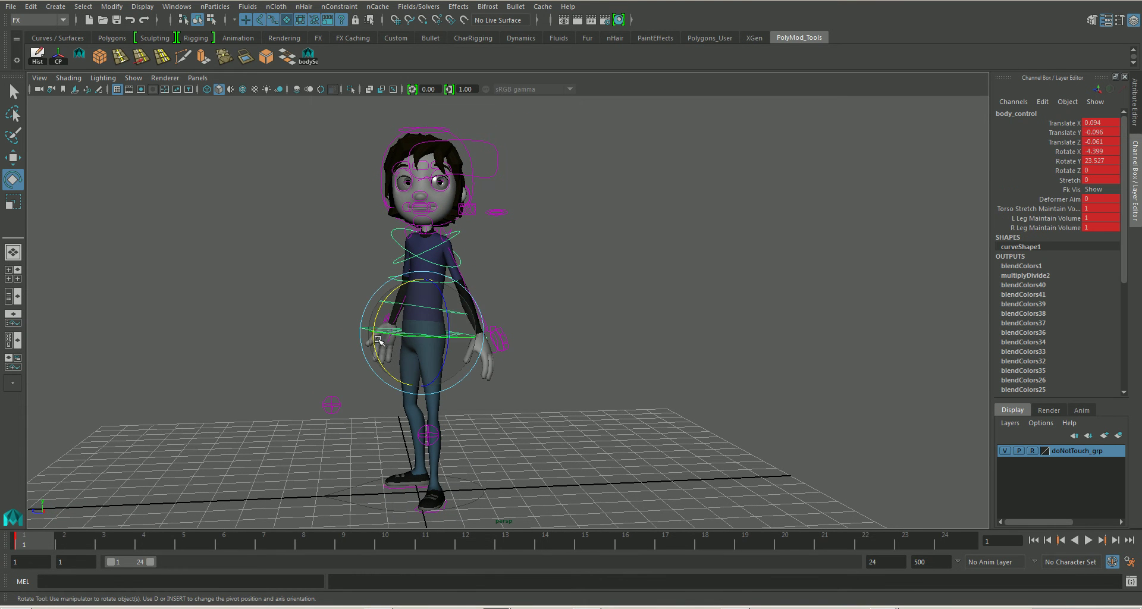
key("w")
left_click_drag(384, 335, 418, 295)
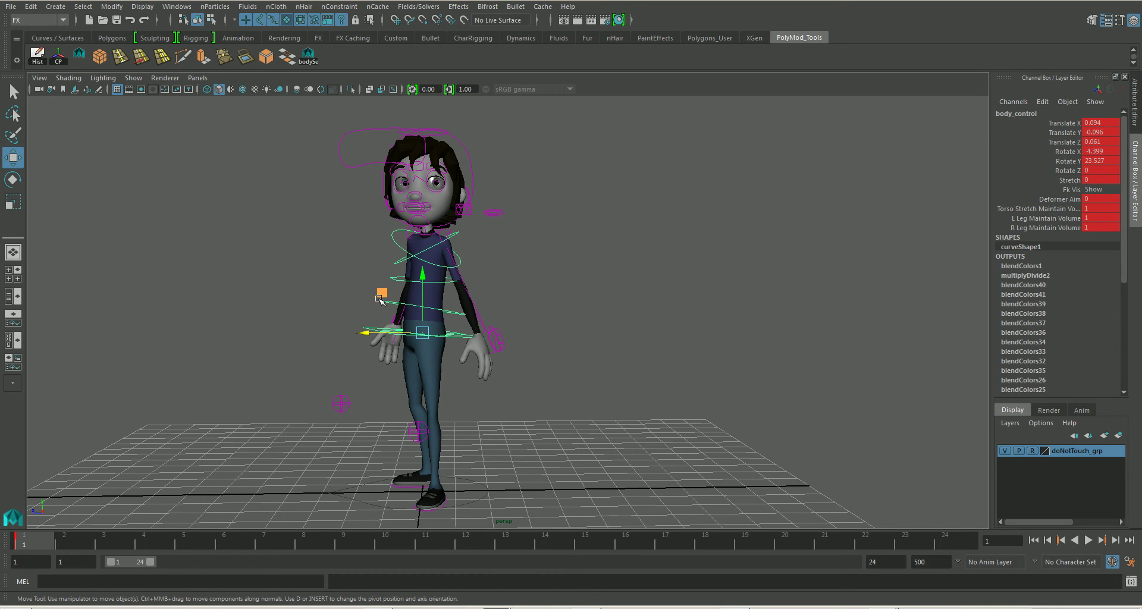
left_click_drag(364, 332, 439, 388)
Lower the eye aim control to about Translate Y -0.779 and clear the selection
right_click_drag(439, 388, 472, 403, "alt")
left_click(581, 146)
left_click_drag(585, 103, 587, 123)
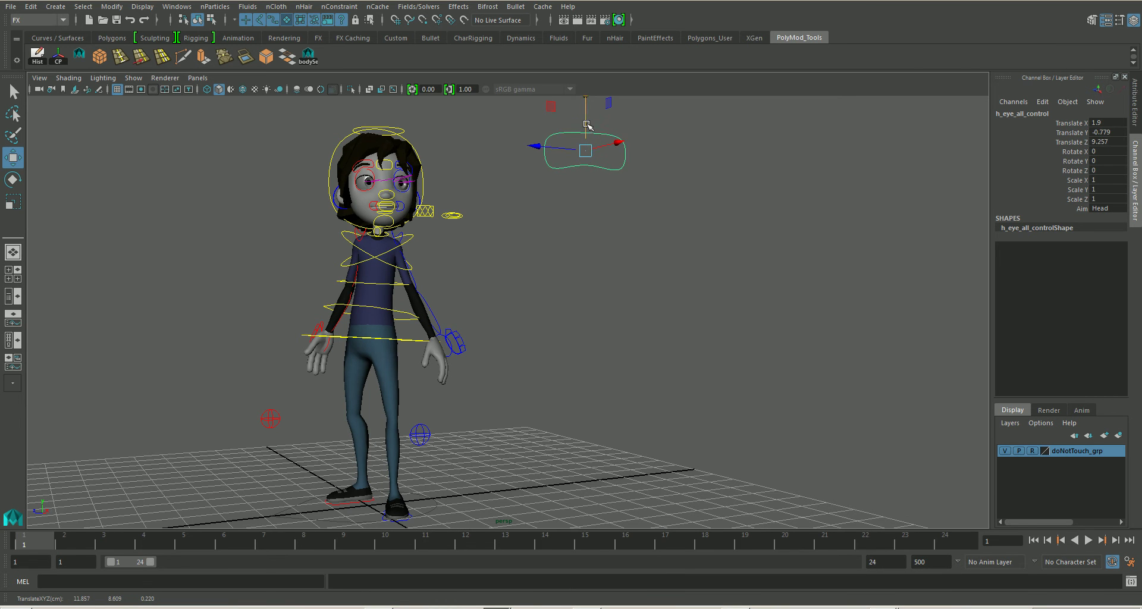
left_click(591, 287)
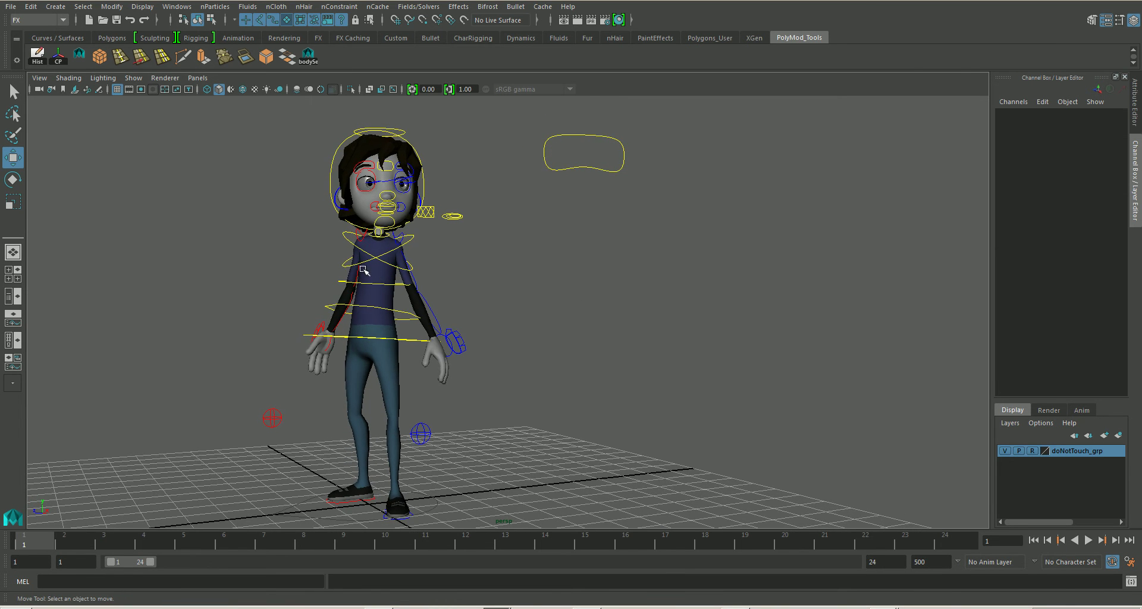
Rotate the right clavicle control to adjust the character's right shoulder
left_click(360, 238)
right_click_drag(410, 280, 476, 300, "alt")
middle_click_drag(333, 284, 449, 324, "alt")
right_click_drag(488, 336, 644, 373, "alt")
middle_click_drag(359, 294, 473, 357, "alt")
left_click_drag(473, 357, 576, 383, "alt")
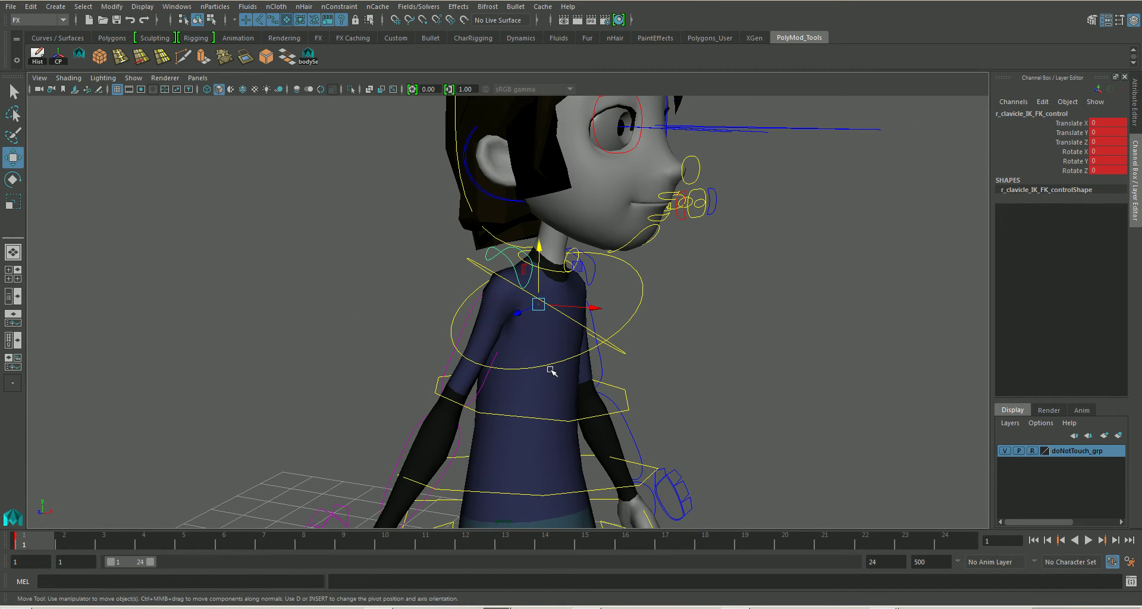
key("e")
left_click_drag(530, 314, 502, 288)
left_click_drag(594, 333, 580, 363, "alt")
right_click_drag(631, 380, 523, 380, "alt")
middle_click_drag(589, 363, 453, 307, "alt")
right_click_drag(454, 307, 391, 309, "alt")
left_click_drag(468, 385, 413, 359, "alt")
Select the hip IK control at the character's waist
left_click(515, 449)
left_click_drag(482, 411, 466, 376, "alt")
left_click(489, 359)
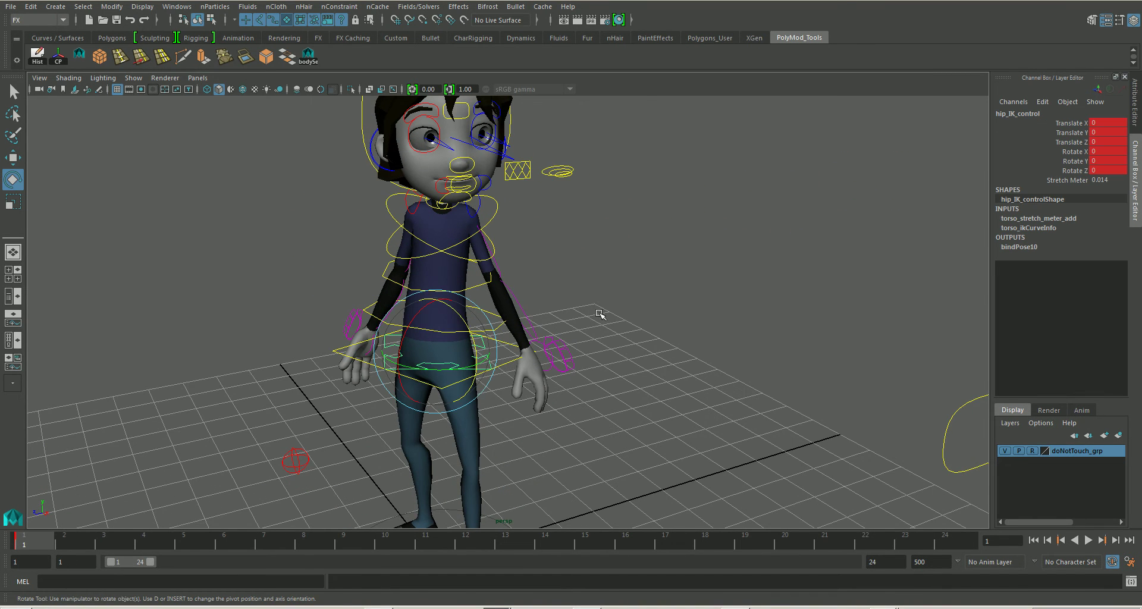
left_click_drag(563, 321, 435, 359, "alt")
Try to raise the hip IK control vertically
key("w")
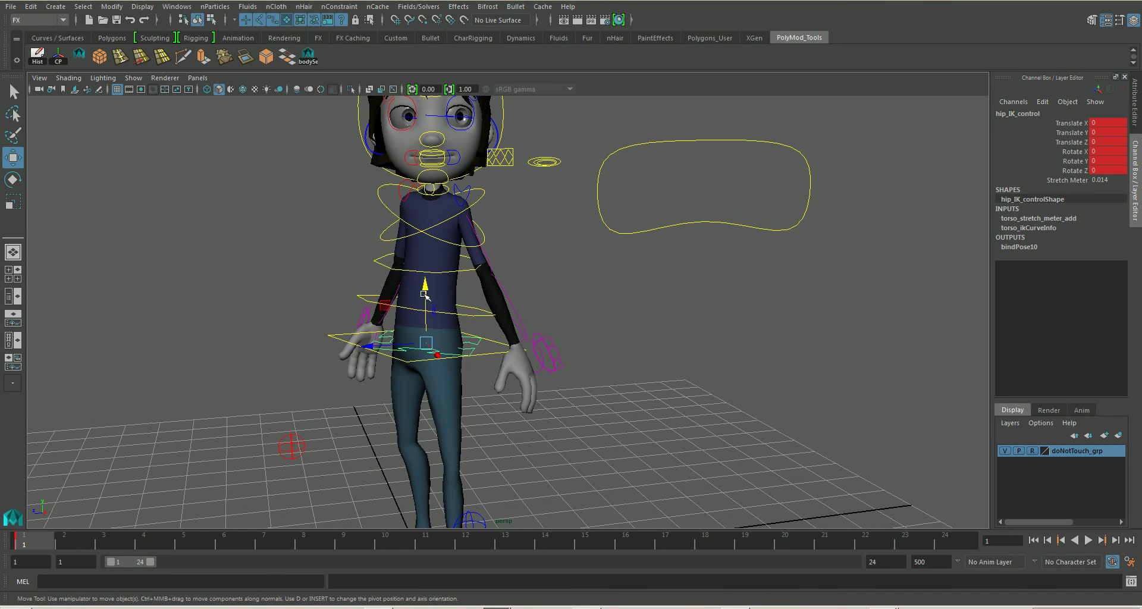
left_click(425, 294)
key("ctrl+z")
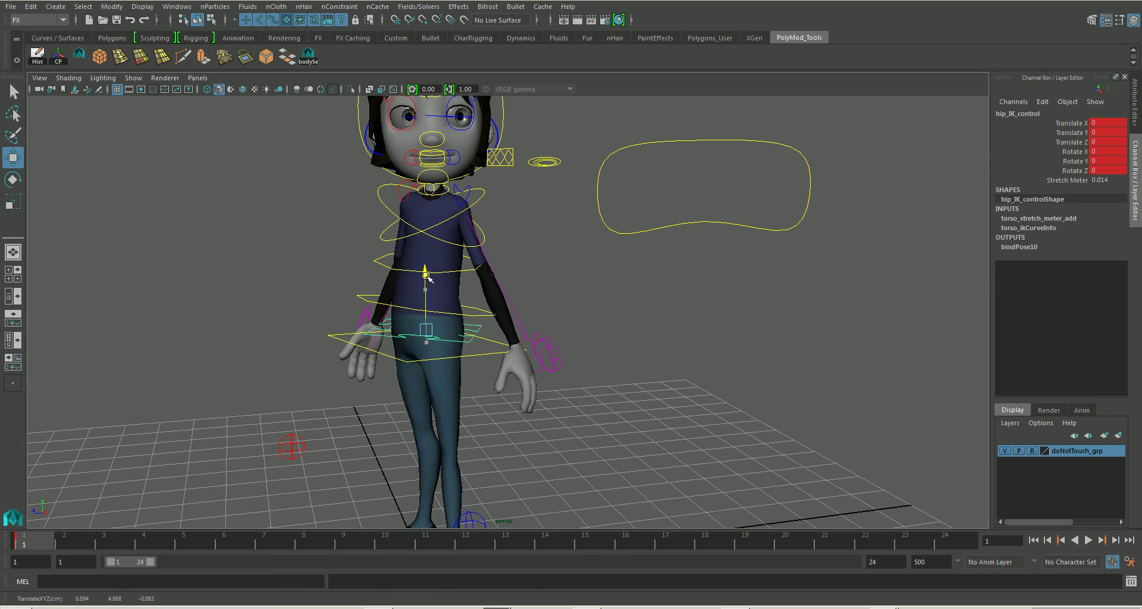
left_click_drag(427, 295, 434, 290)
key("ctrl+z")
Rotate the hip IK control to Rotate X -12.078, Rotate Y 2.039 and Rotate Z 9.443
key("e")
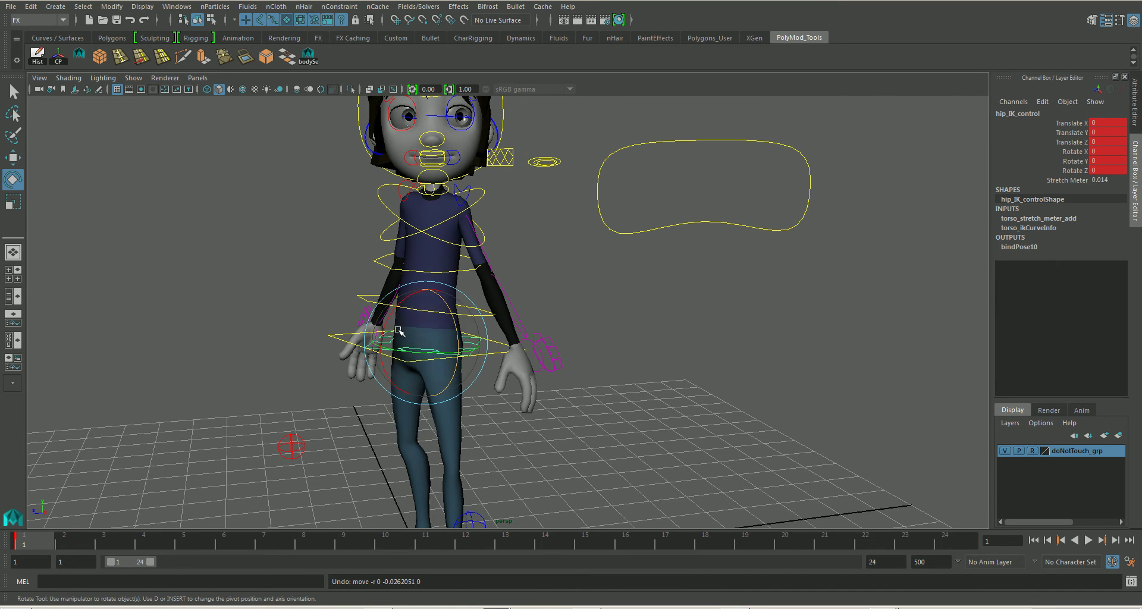
mouse_move(383, 333)
left_mouse_down()
mouse_move(423, 353)
mouse_move(396, 322)
left_mouse_up()
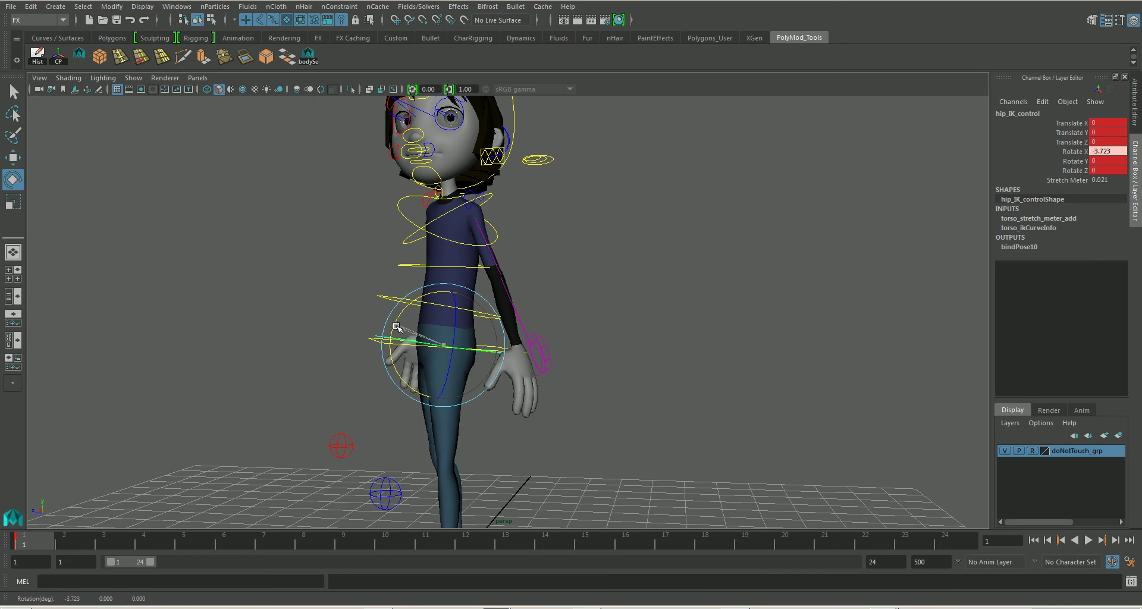
left_click_drag(401, 320, 493, 354, "alt")
left_click_drag(493, 354, 444, 374, "alt")
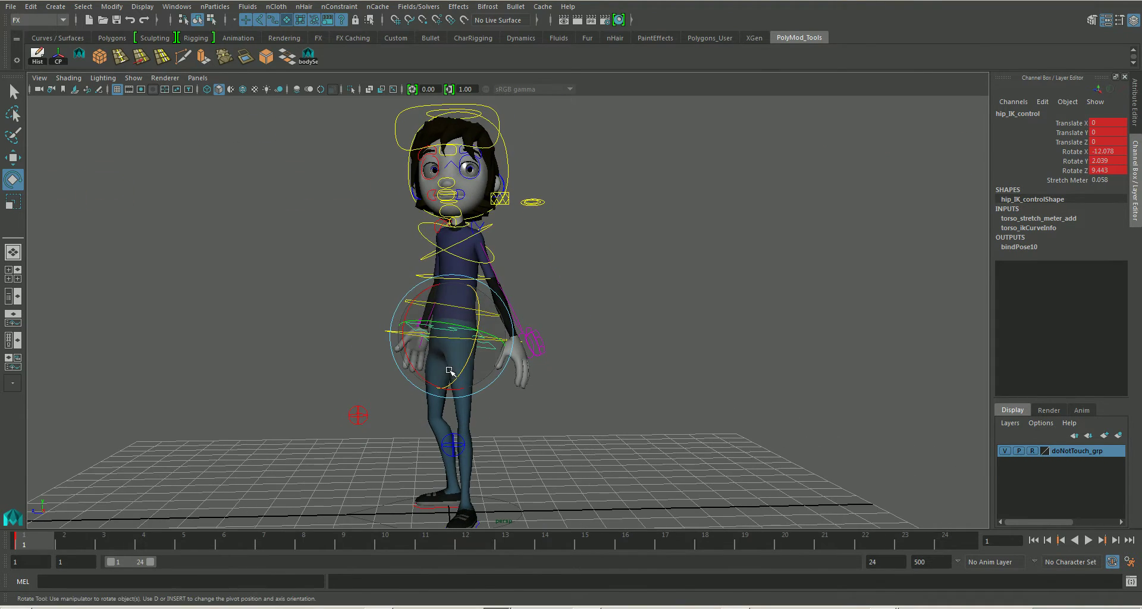
key("w")
left_click(391, 334)
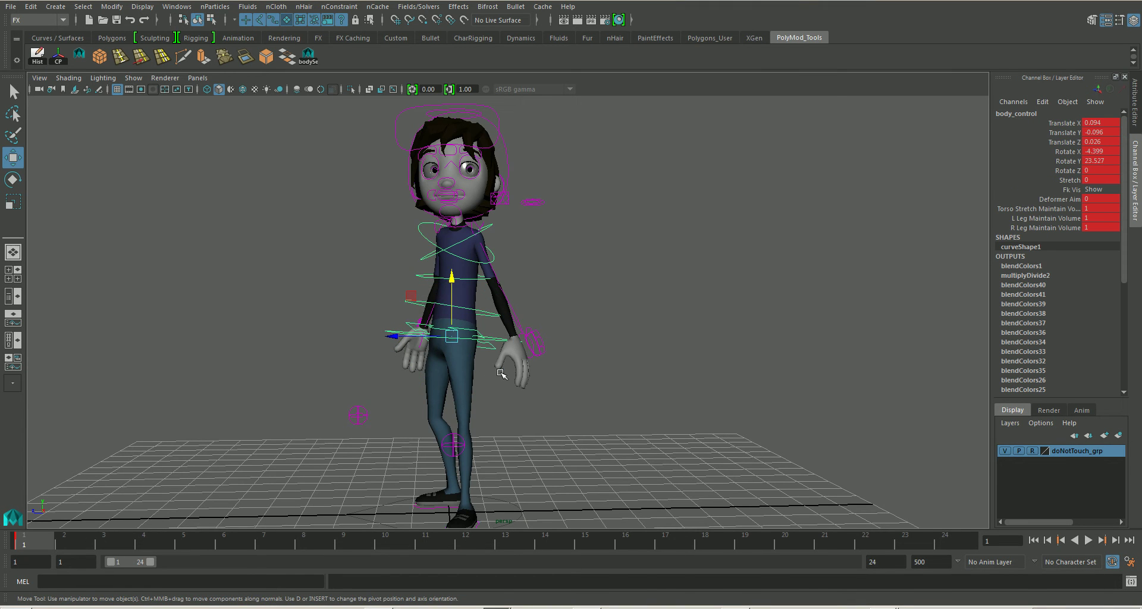
left_click_drag(498, 379, 520, 414, "alt")
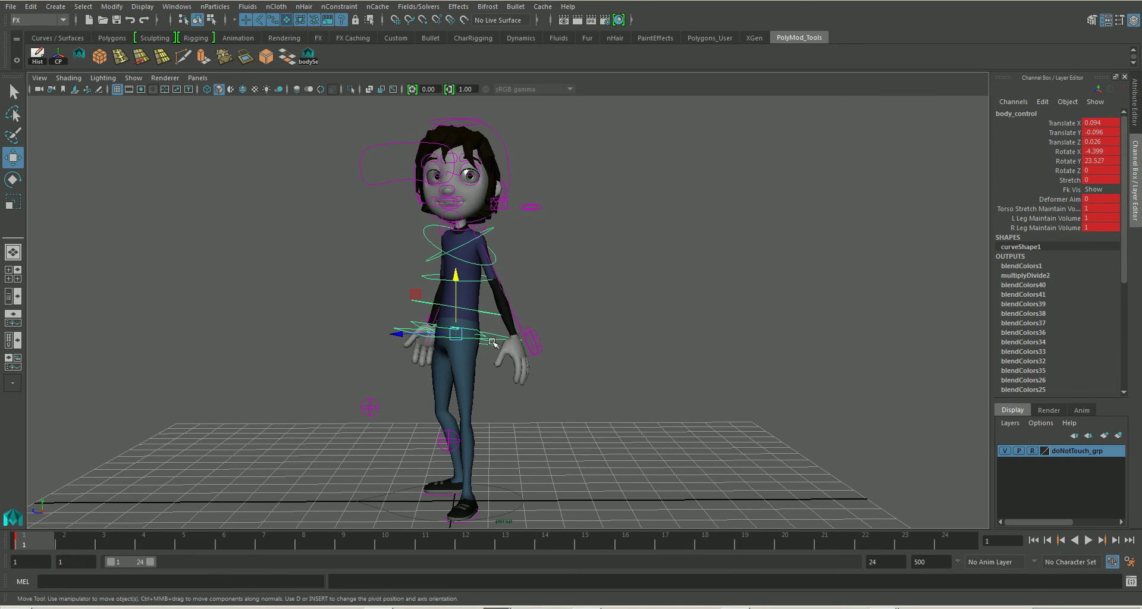
left_click_drag(492, 342, 586, 381, "shift")
right_click_drag(586, 380, 492, 322, "alt")
Key all the character's body controls at frame 1 and copy that key to frame 24
left_click(308, 57)
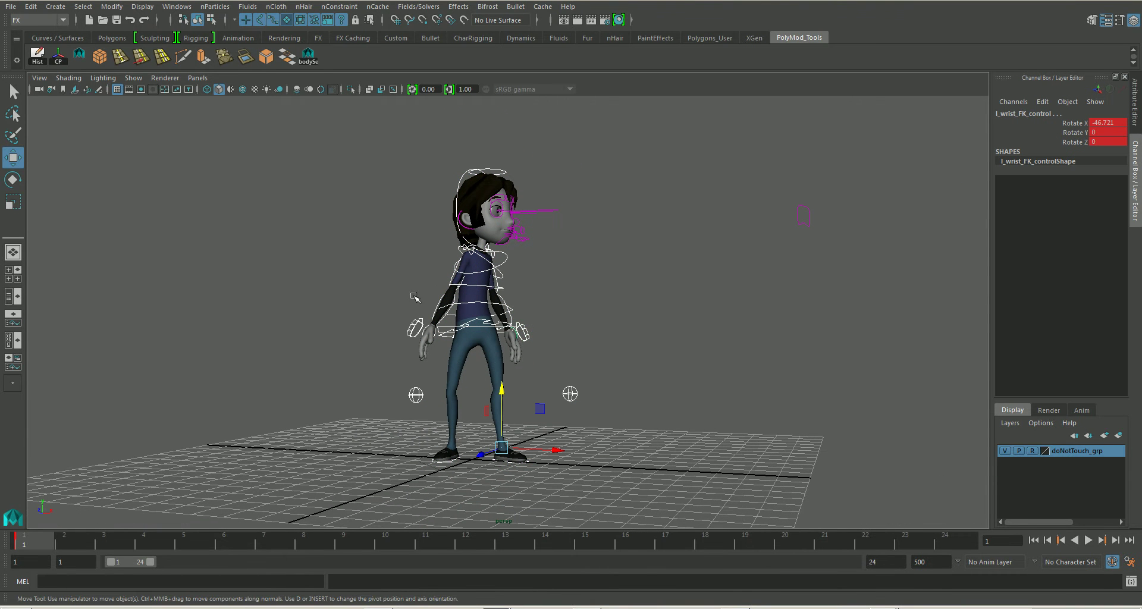
key("s")
right_click(30, 542)
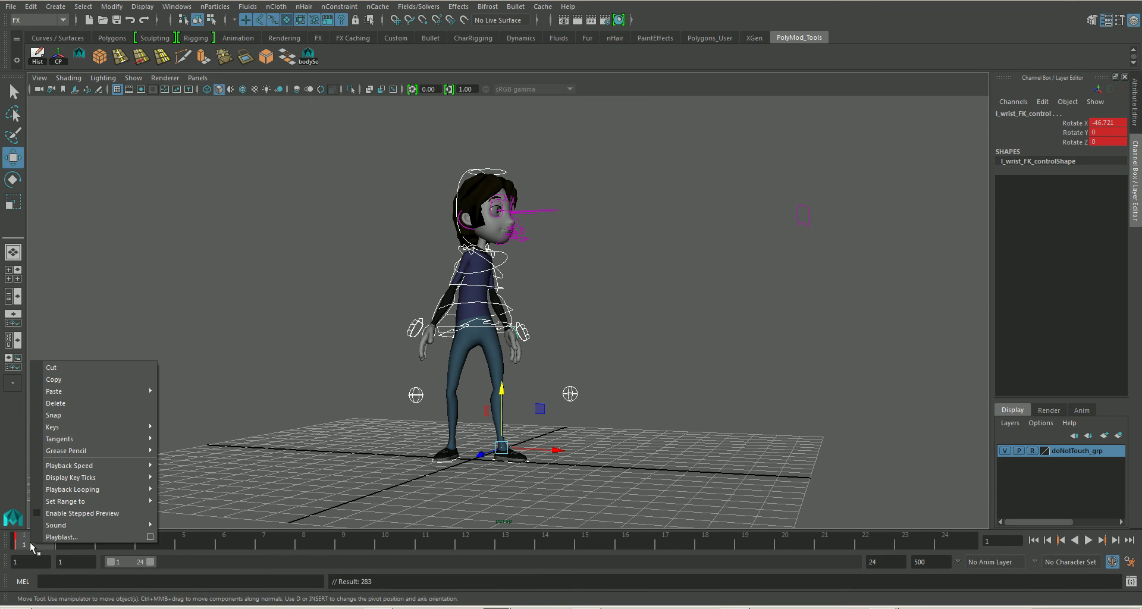
left_click(53, 384)
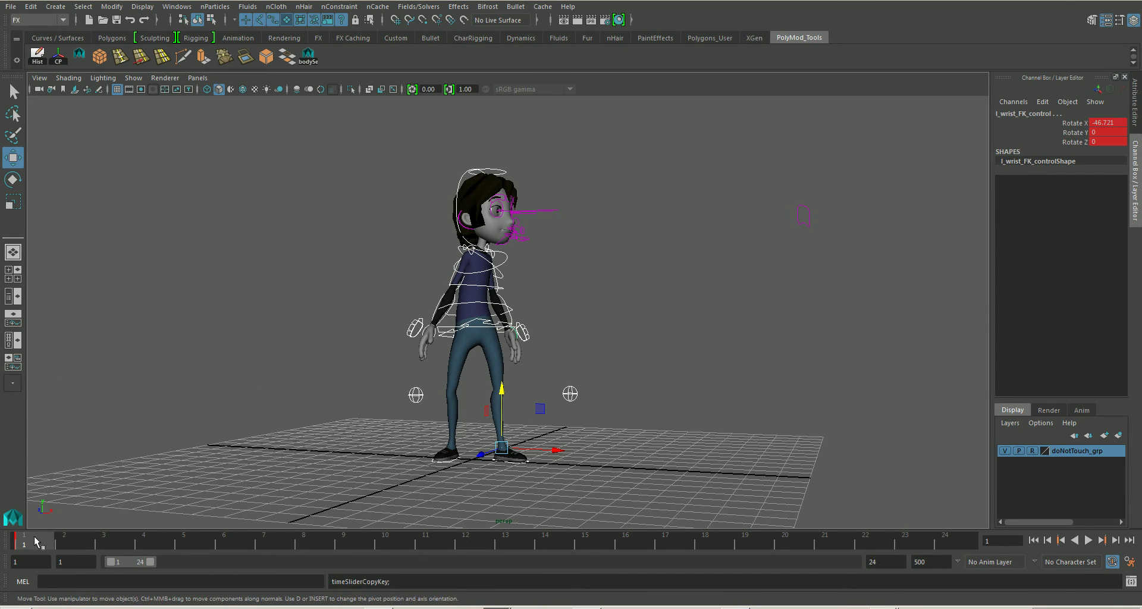
left_click_drag(36, 541, 945, 547)
right_click(945, 549)
mouse_move(983, 391)
left_click(910, 397)
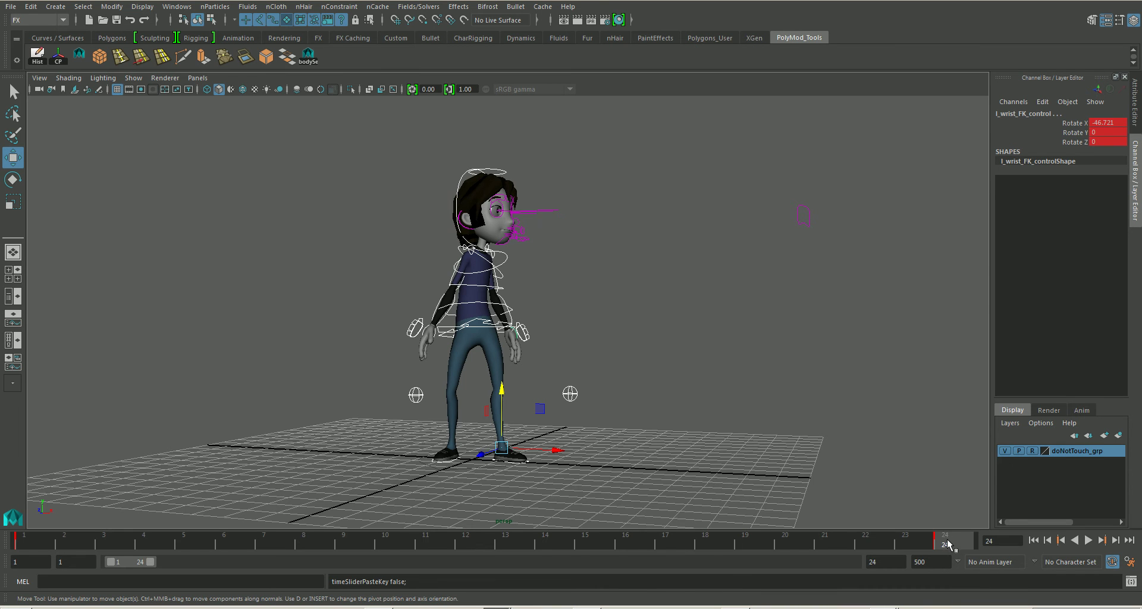
key("alt+v")
Key the selected body controls at frame 12 and clear the selection
left_click(473, 544)
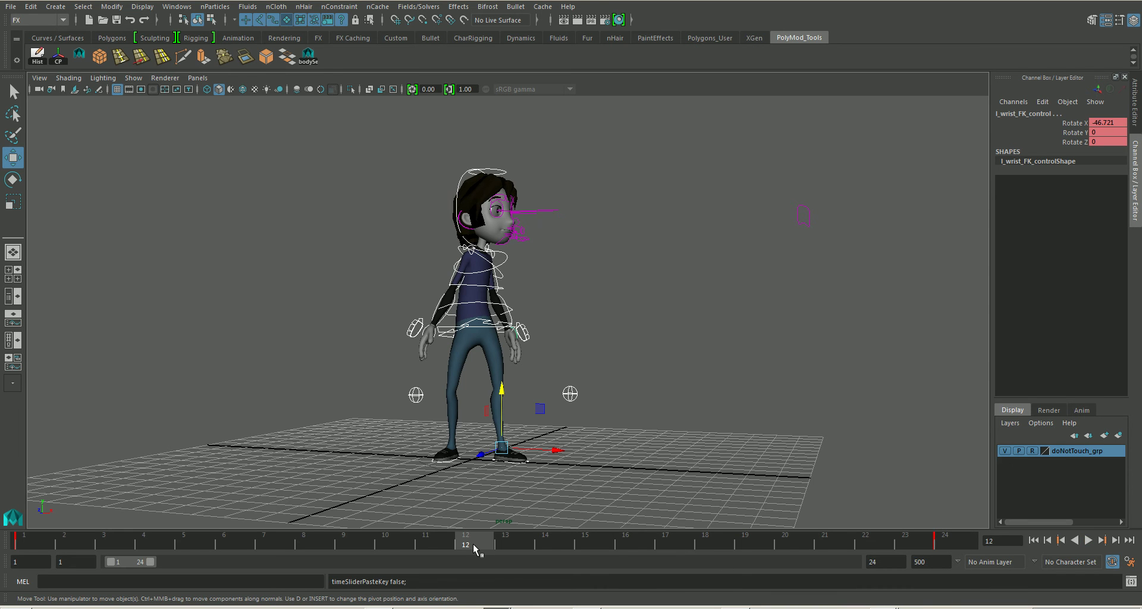
key("s")
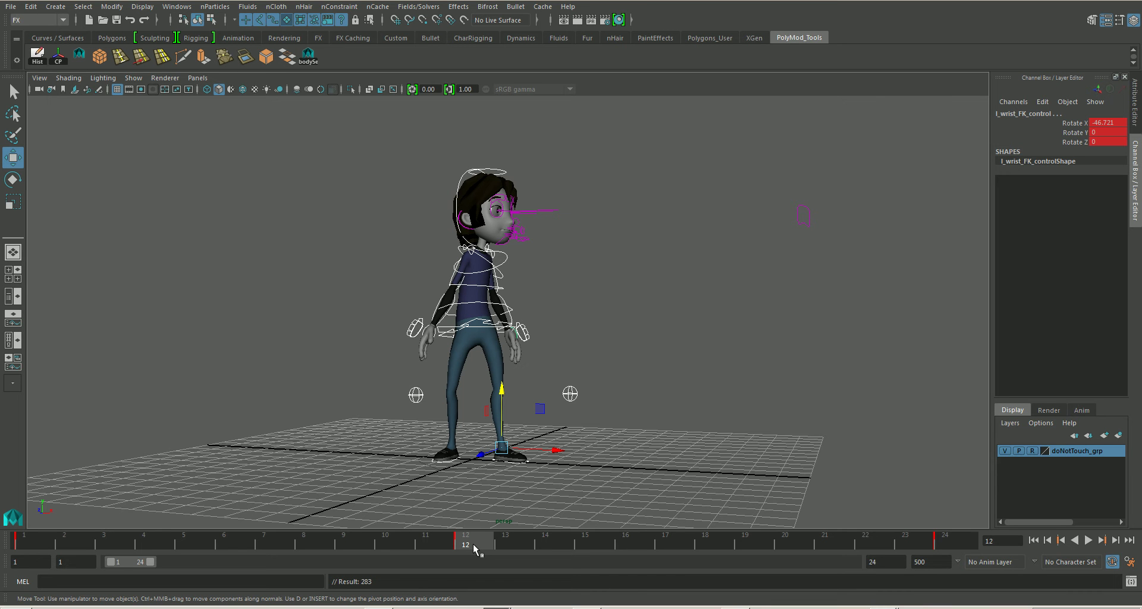
left_click_drag(604, 436, 638, 416, "alt")
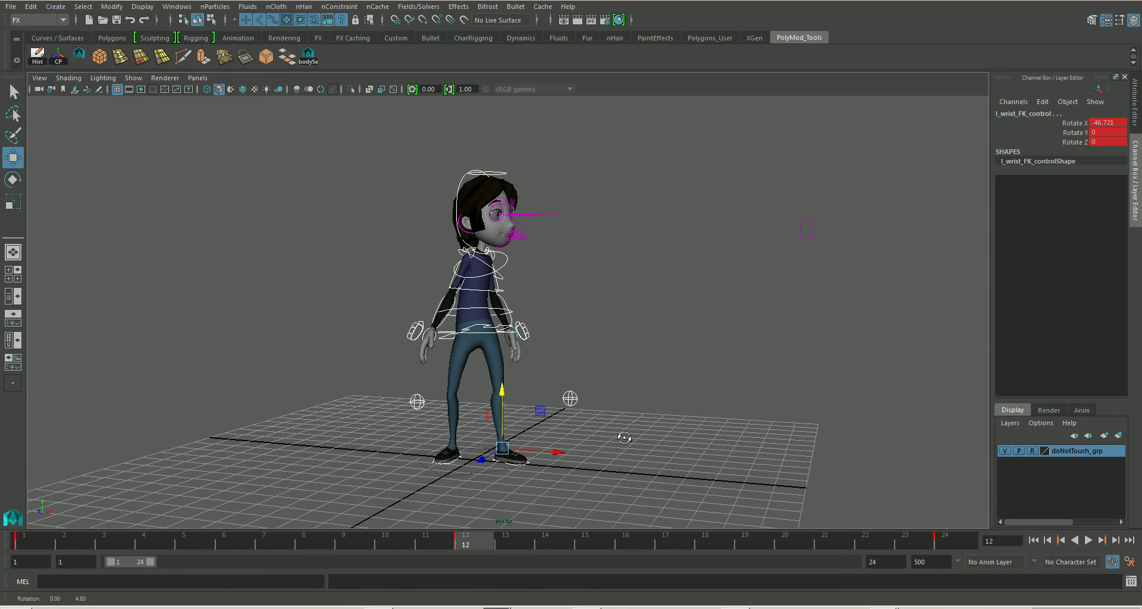
left_click(642, 390)
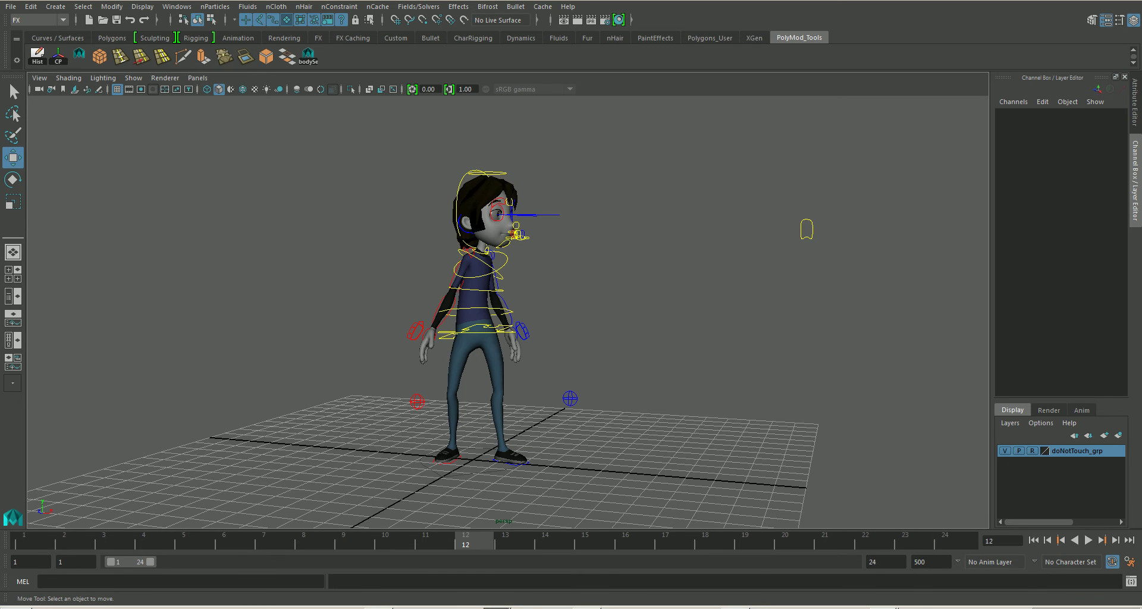
Switch to the web browser and examine the martial arts side kick images for a mid-kick pose reference
left_click_drag(1141, 122, 789, 81)
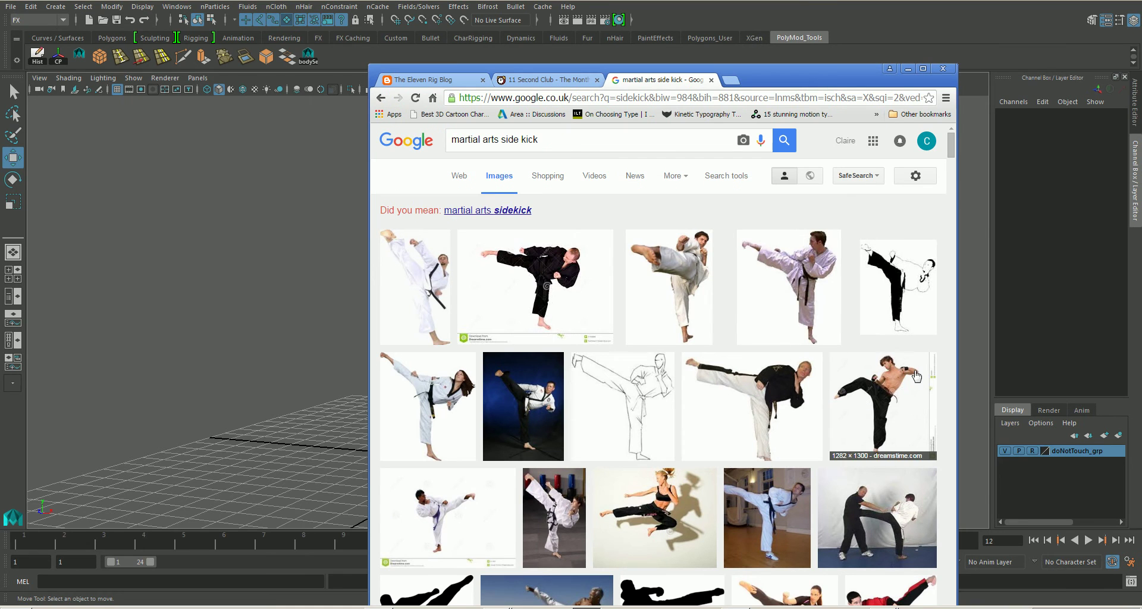
left_click_drag(951, 152, 950, 164)
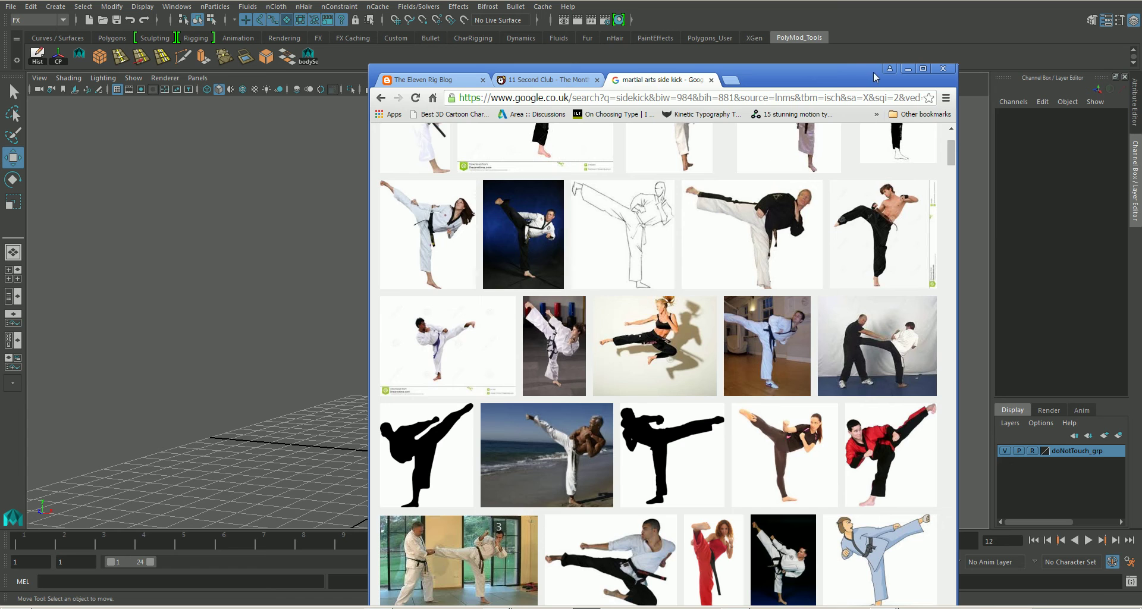
left_click_drag(814, 80, 1141, 165)
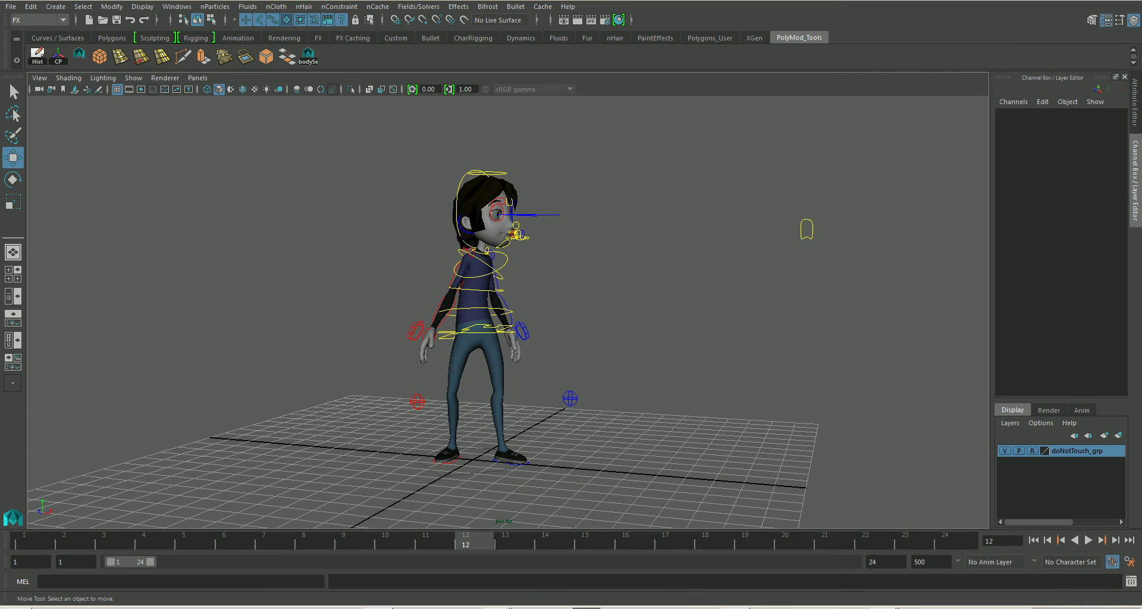
Reset the hip IK control's Rotate X, Rotate Y and Rotate Z at frame 12
left_click_drag(743, 367, 677, 364, "alt")
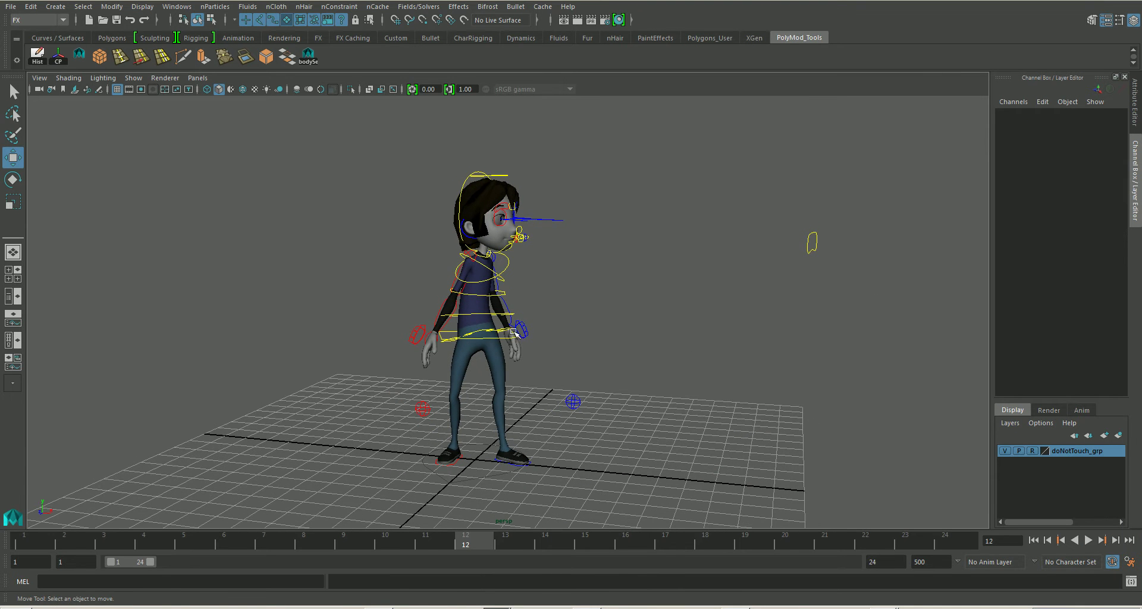
left_click(485, 331)
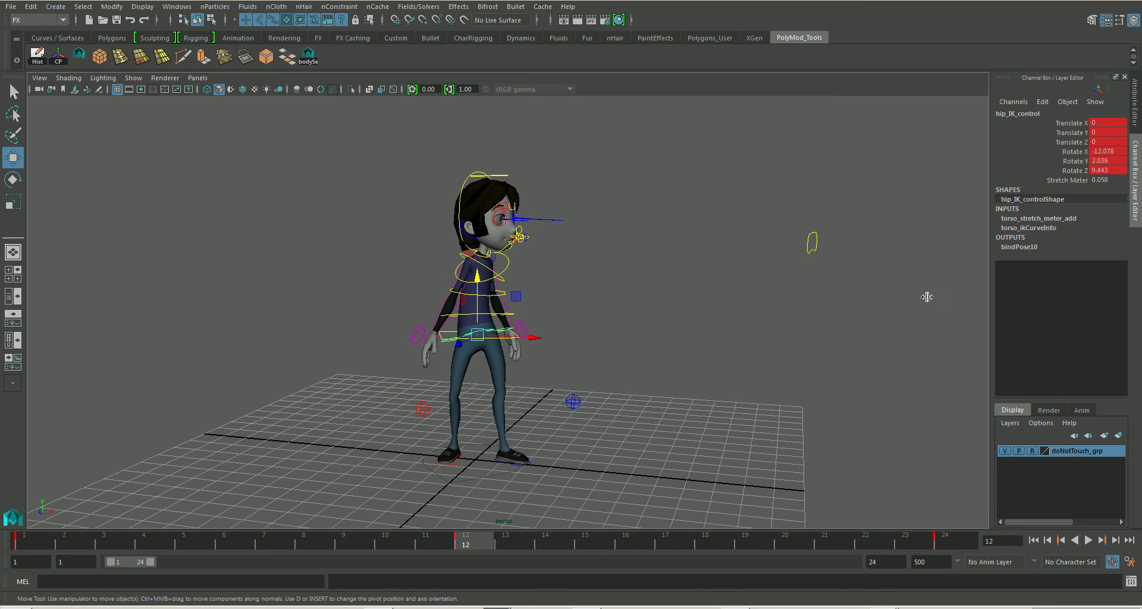
left_click_drag(1112, 153, 1111, 170)
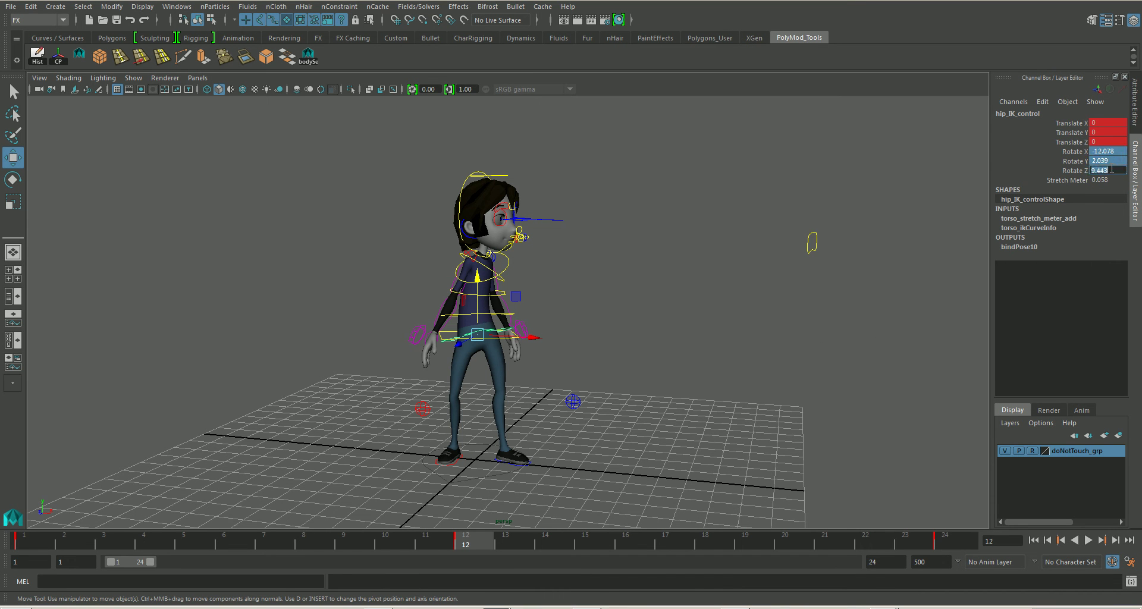
left_click_drag(562, 327, 644, 377, "alt")
left_click(572, 380)
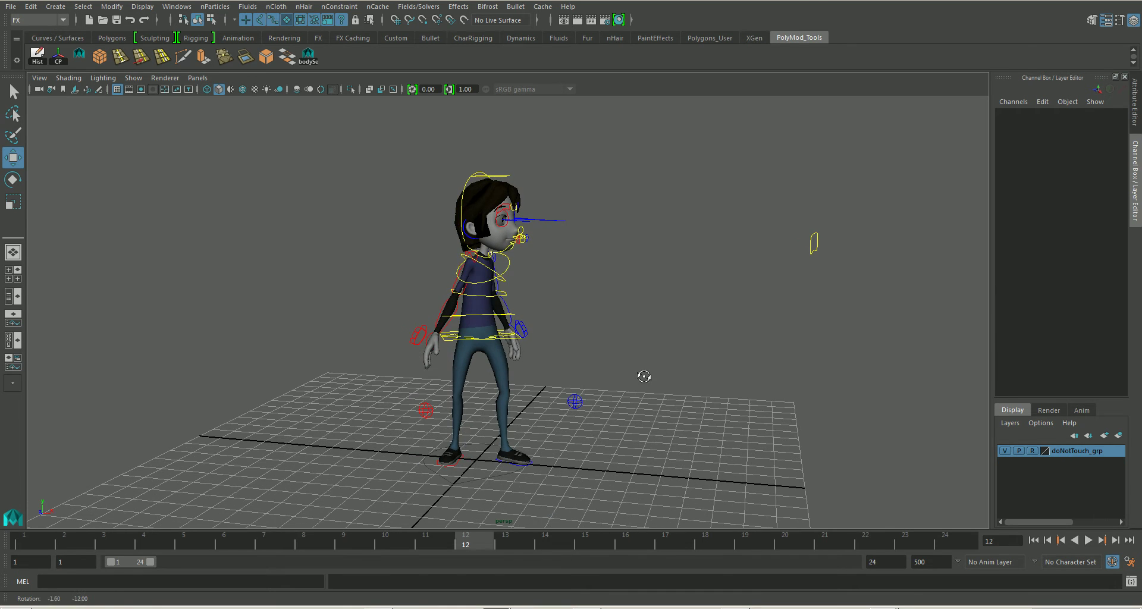
Rotate the body control at frame 12 to Rotate X -0.627, Rotate Y 4.371 and Rotate Z 59.525, leaning the torso away from the kick
left_click(516, 346)
left_click_drag(515, 345, 655, 405, "alt")
key("e")
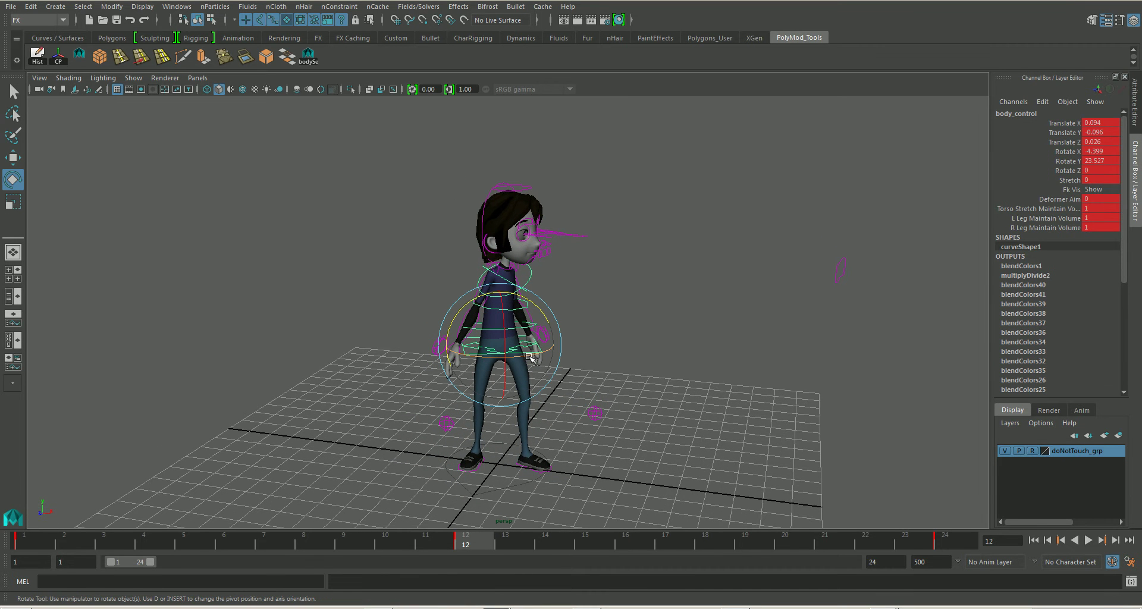
left_click(531, 357)
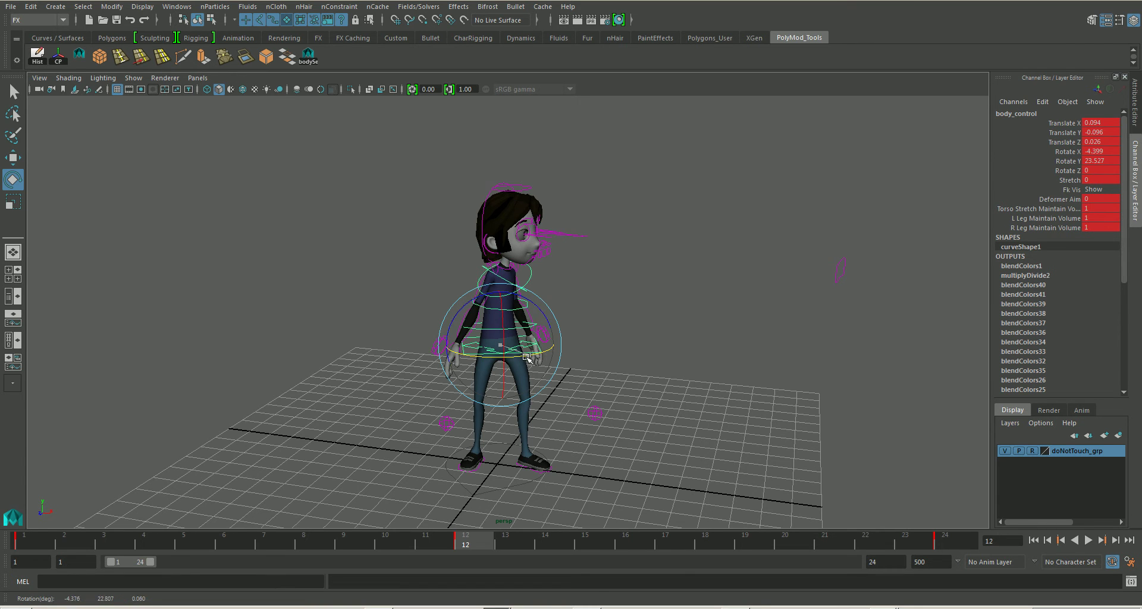
left_click_drag(527, 358, 623, 354)
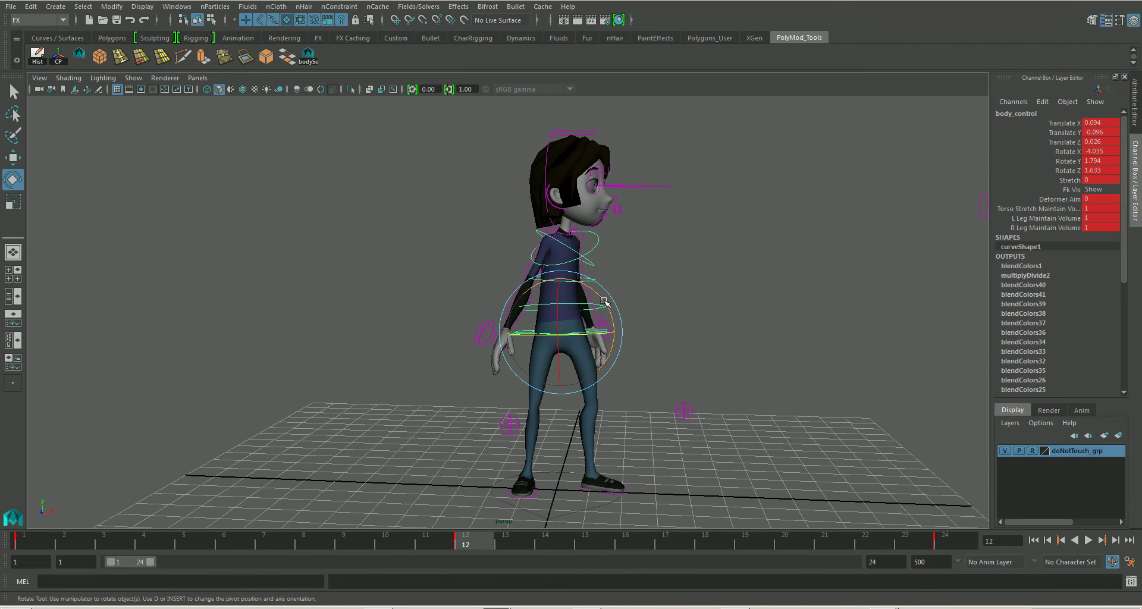
left_click_drag(607, 304, 561, 258)
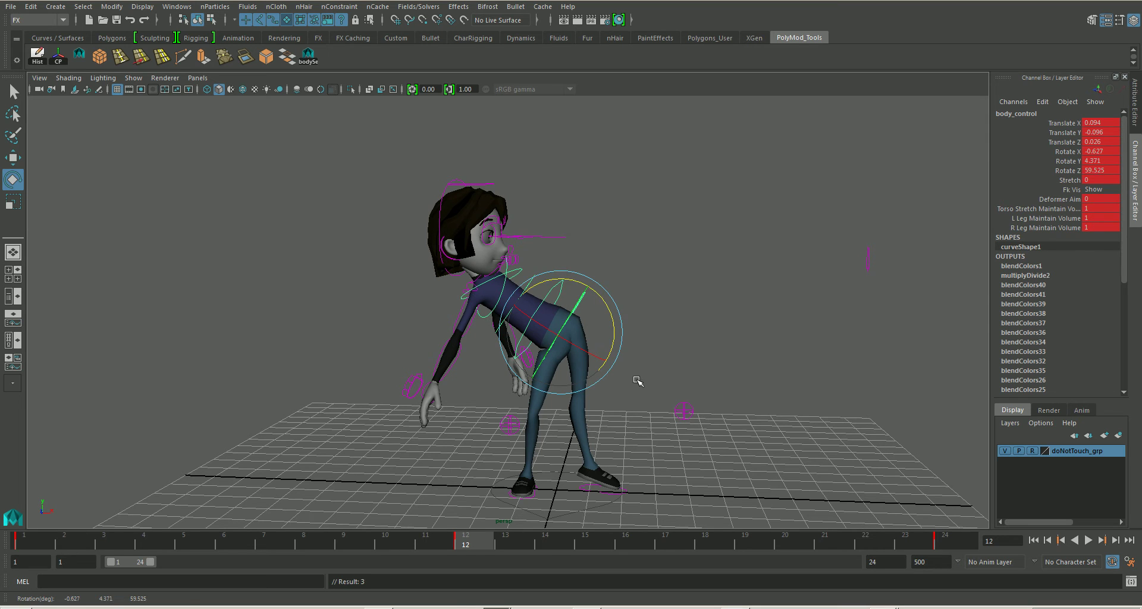
Move the body control at frame 12 to Translate X -0.404 and Translate Y 0.254
key("w")
left_click_drag(607, 299, 635, 323)
middle_click_drag(617, 351, 620, 359, "alt")
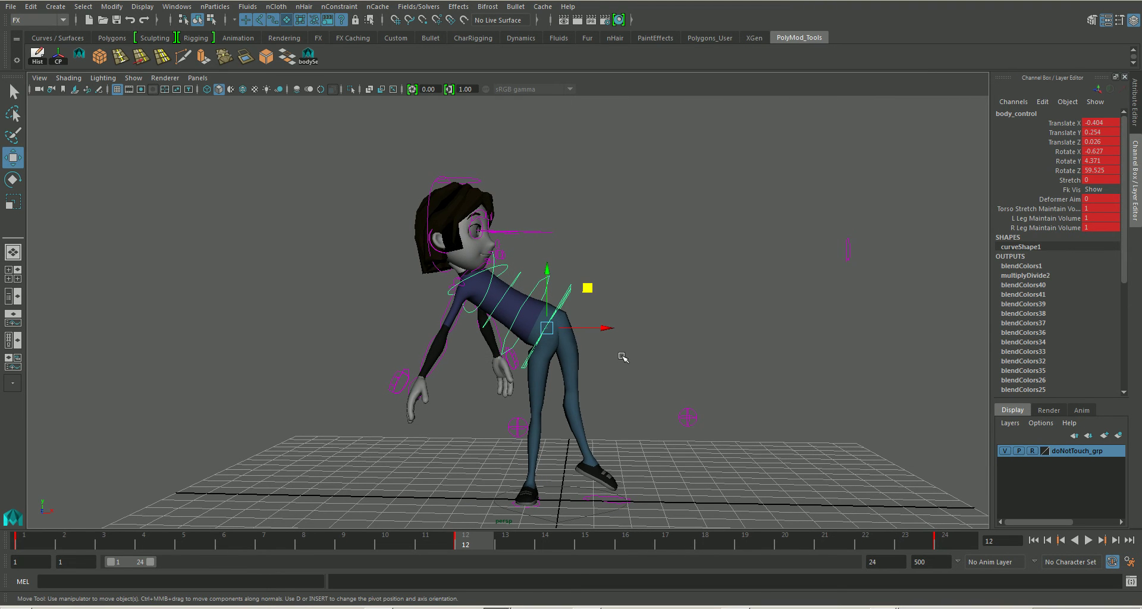
Raise and extend the left ankle IK control into the side kick, rotating the foot to Rotate Y 5.571 and Rotate Z 87.726
left_click(609, 502)
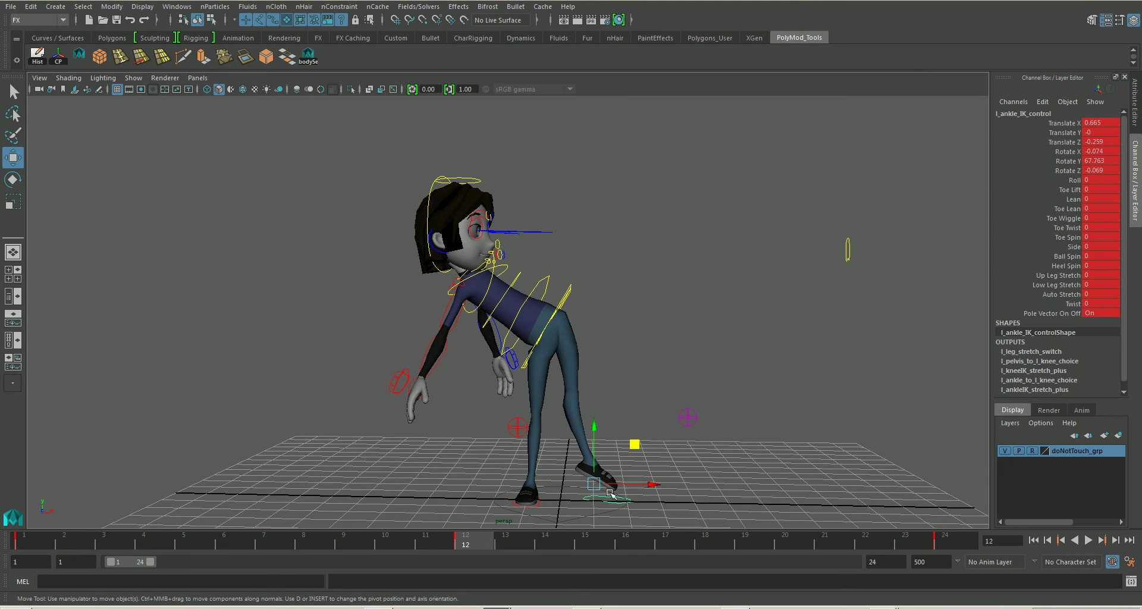
left_click_drag(595, 460, 656, 292)
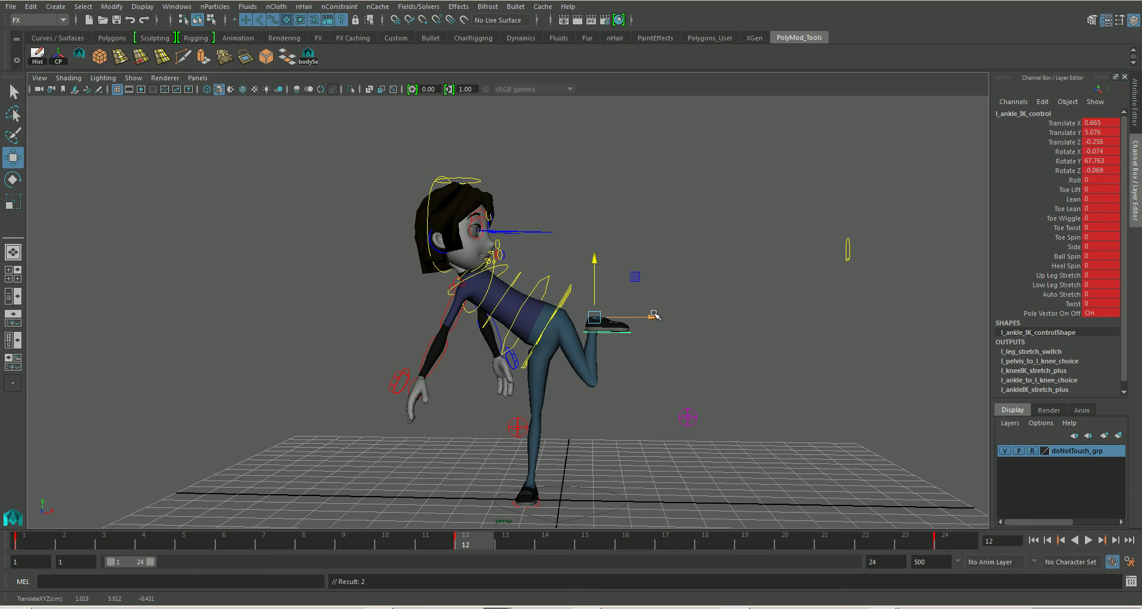
key("e")
left_click_drag(586, 294, 581, 359)
left_click_drag(620, 315, 721, 330)
key("w")
left_click_drag(728, 284, 730, 219)
Reposition the left knee IK control at Translate X -2.756, Translate Y 3.832 and Translate Z -3.777 to aim the kicking knee
left_click(689, 417)
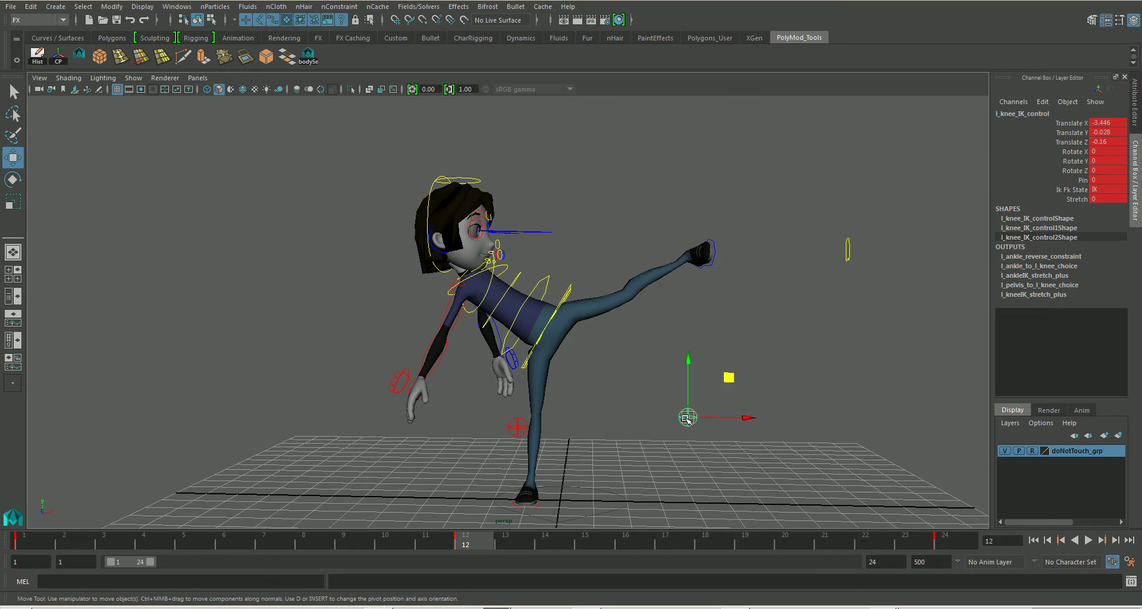
left_click_drag(741, 427, 613, 430, "alt")
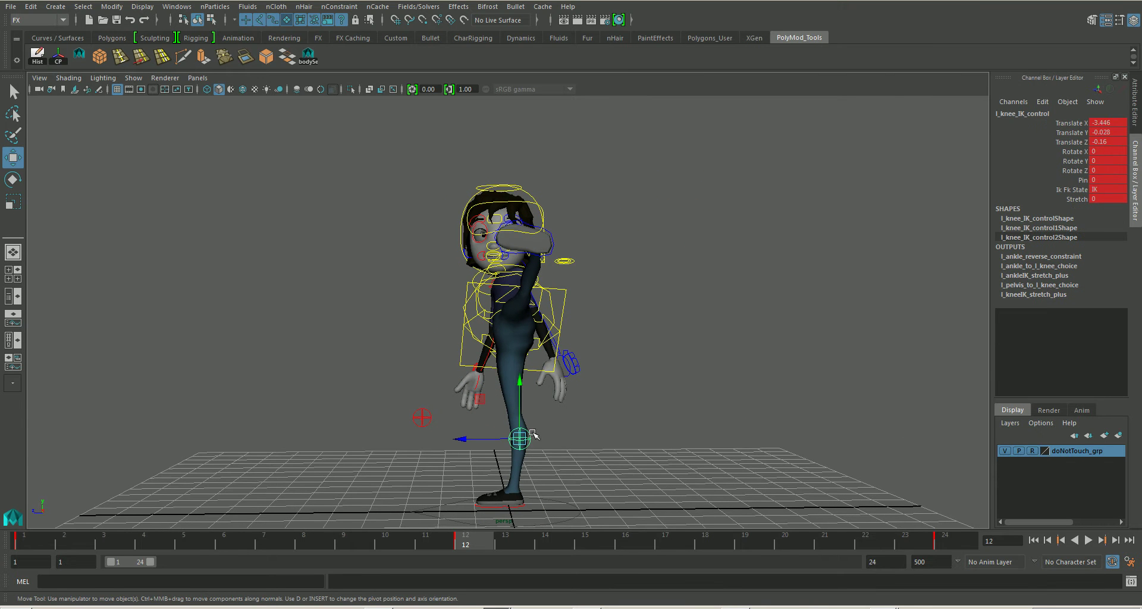
middle_click_drag(488, 417, 333, 255)
left_click_drag(370, 331, 496, 369, "alt")
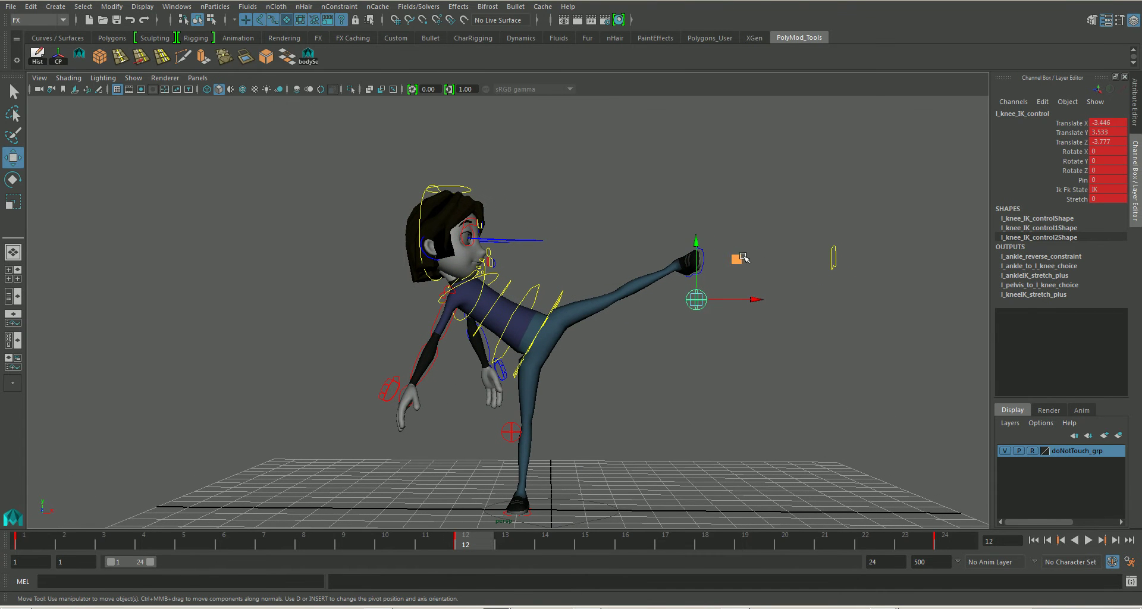
left_click_drag(744, 258, 724, 246)
left_click_drag(714, 309, 696, 331, "alt")
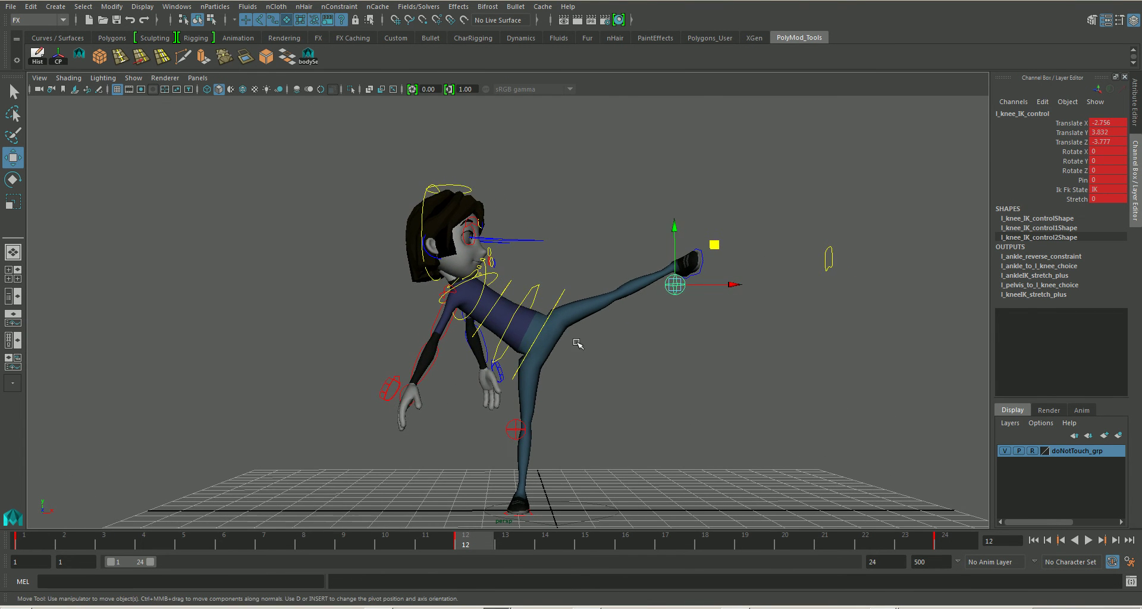
Shift the body, left ankle and left knee controls together, bringing the body control to Translate X -0.767 and Translate Y 0.206
left_click(571, 296)
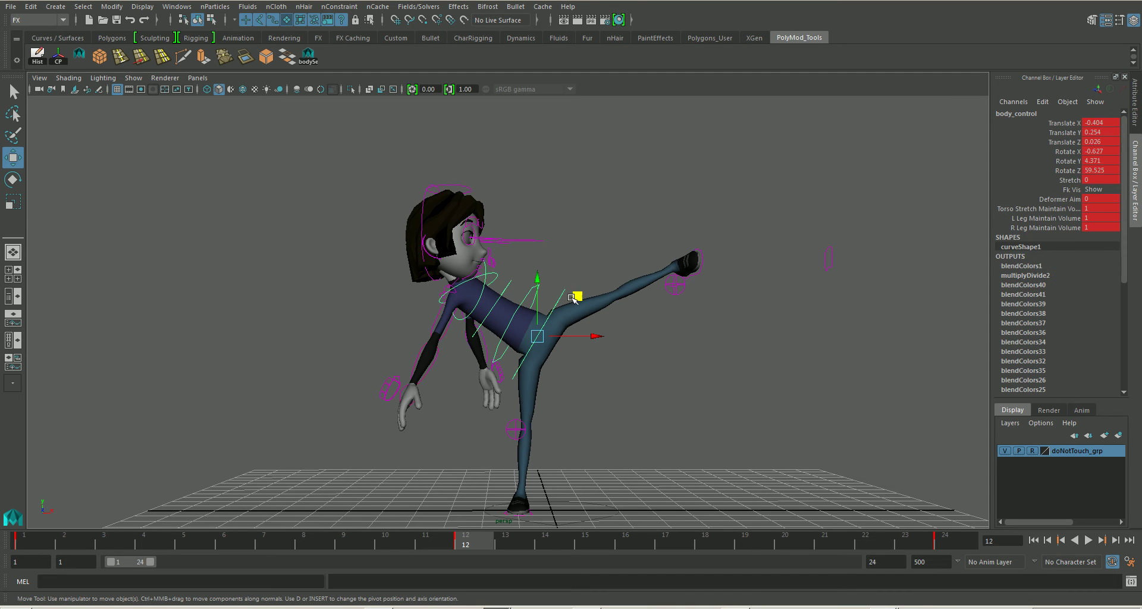
left_click(699, 273)
left_click(680, 291)
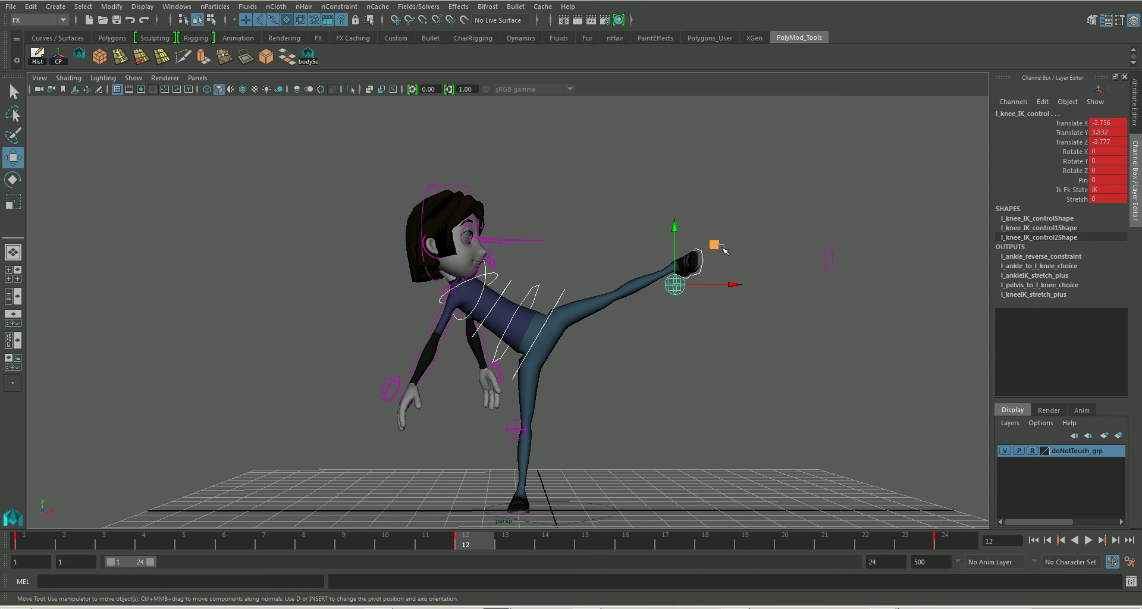
left_click_drag(720, 249, 706, 252)
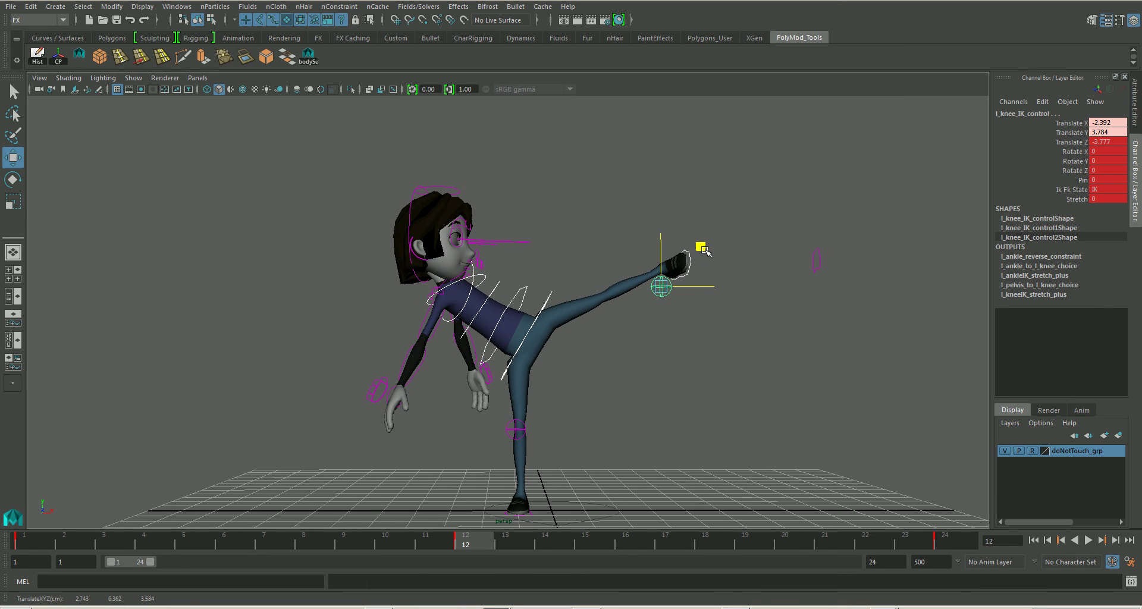
left_click(701, 357)
Adjust the left ankle IK control to Rotate X -0.939, Rotate Y 5.71, Rotate Z 81.04 and Translate Z -0.155
left_click_drag(702, 357, 671, 384, "alt")
left_click(687, 311)
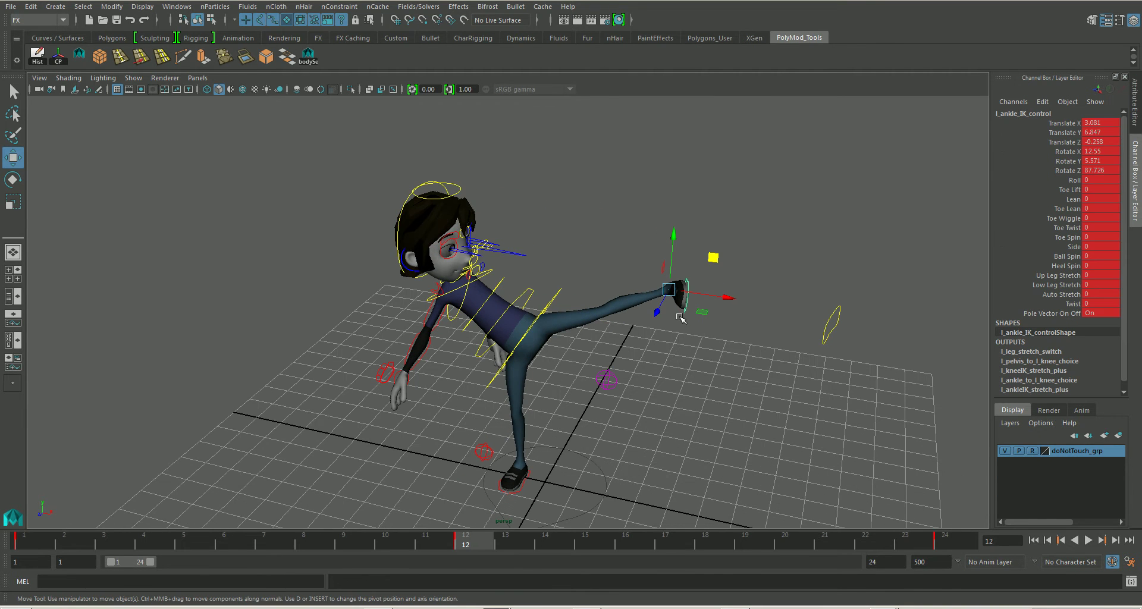
key("e")
left_click_drag(688, 306, 683, 310)
left_click_drag(685, 333, 700, 301, "alt")
left_click_drag(720, 252, 714, 262)
left_click_drag(718, 309, 724, 397, "alt")
key("w")
left_click_drag(669, 361, 535, 522)
left_click_drag(470, 548, 483, 351)
Rotate the torso_FK_1 control to Rotate X -6.134 and Rotate Y 12.191 to bend the lower torso
middle_click_drag(572, 368, 597, 341, "alt")
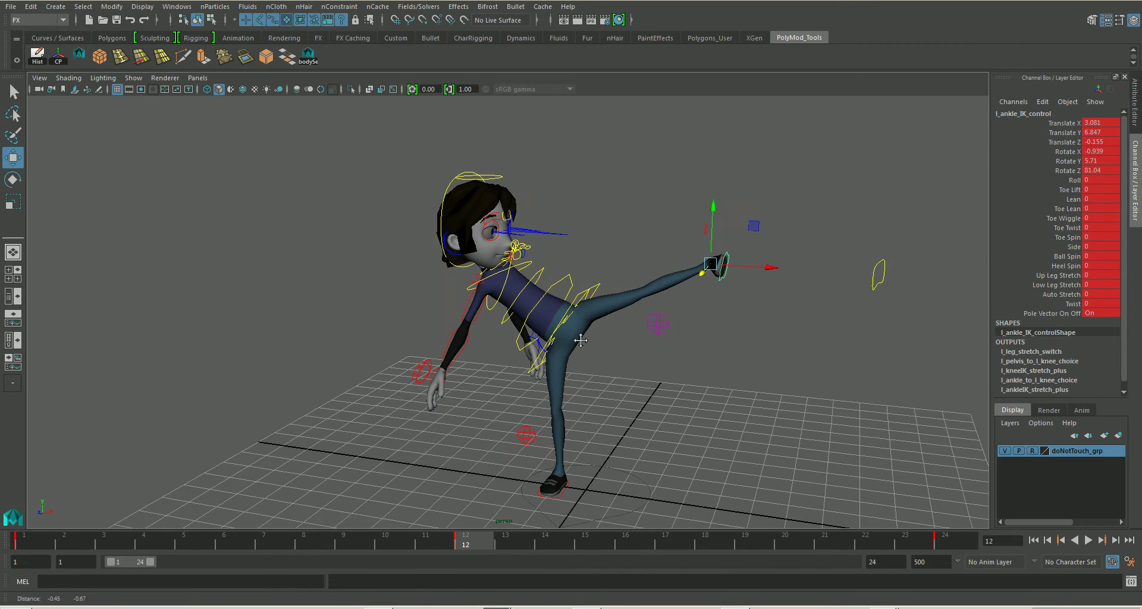
mouse_move(597, 340)
left_mouse_down("alt")
mouse_move(625, 362)
mouse_move(581, 344)
left_mouse_up("alt")
middle_click_drag(583, 354, 599, 385, "alt")
right_click_drag(599, 385, 606, 365, "alt")
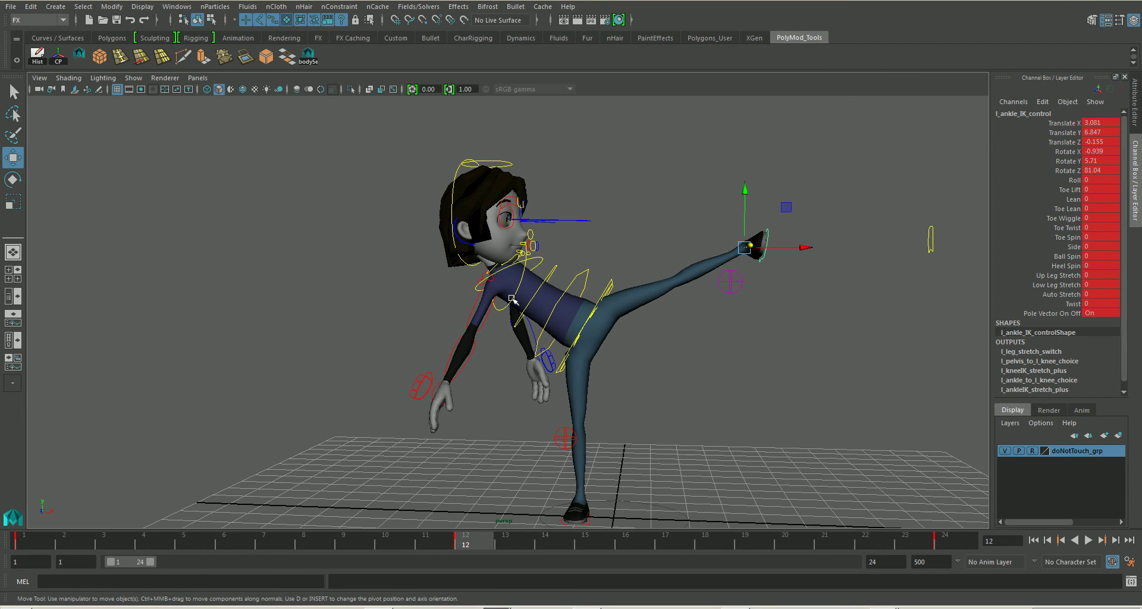
left_click_drag(628, 351, 622, 357, "alt")
left_click(576, 294)
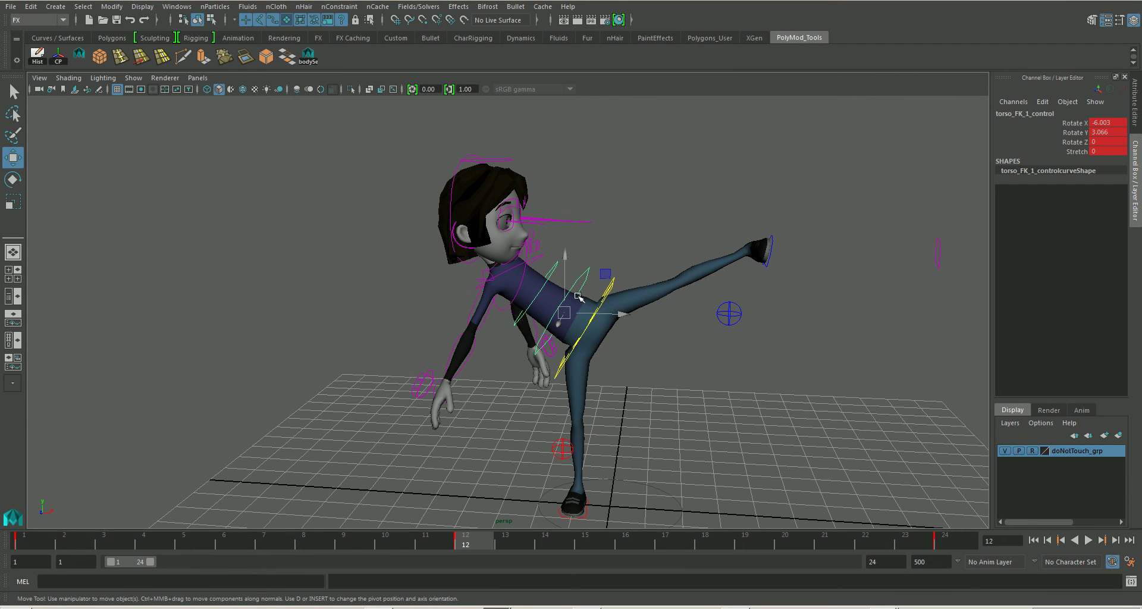
key("e")
mouse_move(577, 299)
left_mouse_down("alt")
mouse_move(587, 325)
mouse_move(563, 308)
left_mouse_up("alt")
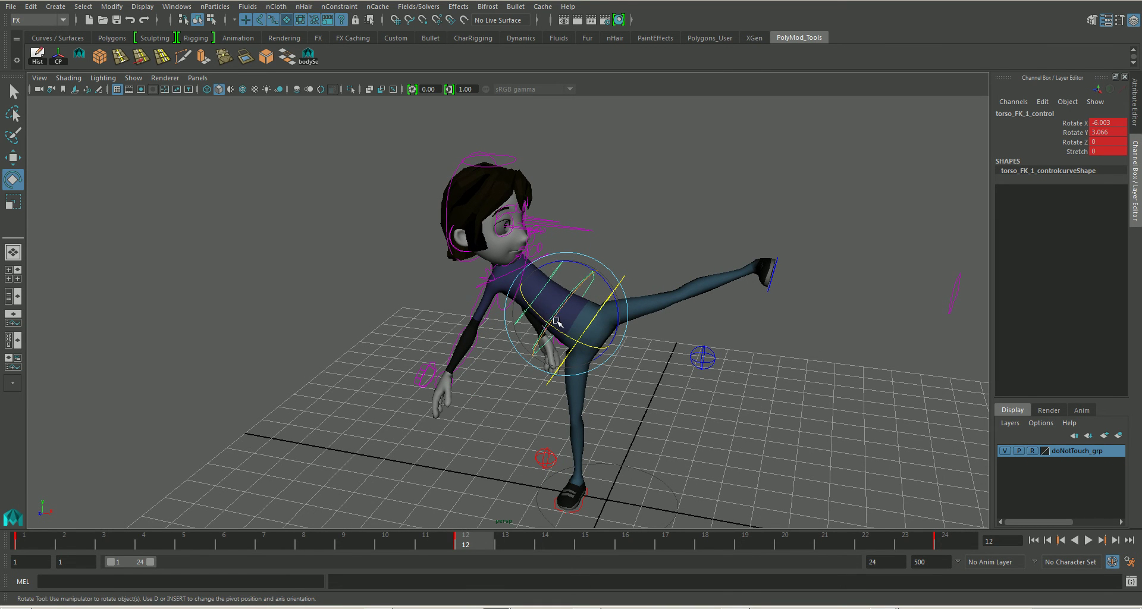
left_click_drag(560, 309, 611, 266)
Rotate the torso_FK_2 control to Rotate X 11.035, Rotate Y 20.873 and Rotate Z 0.565, and clear the selection
left_click(551, 277)
left_click(546, 290)
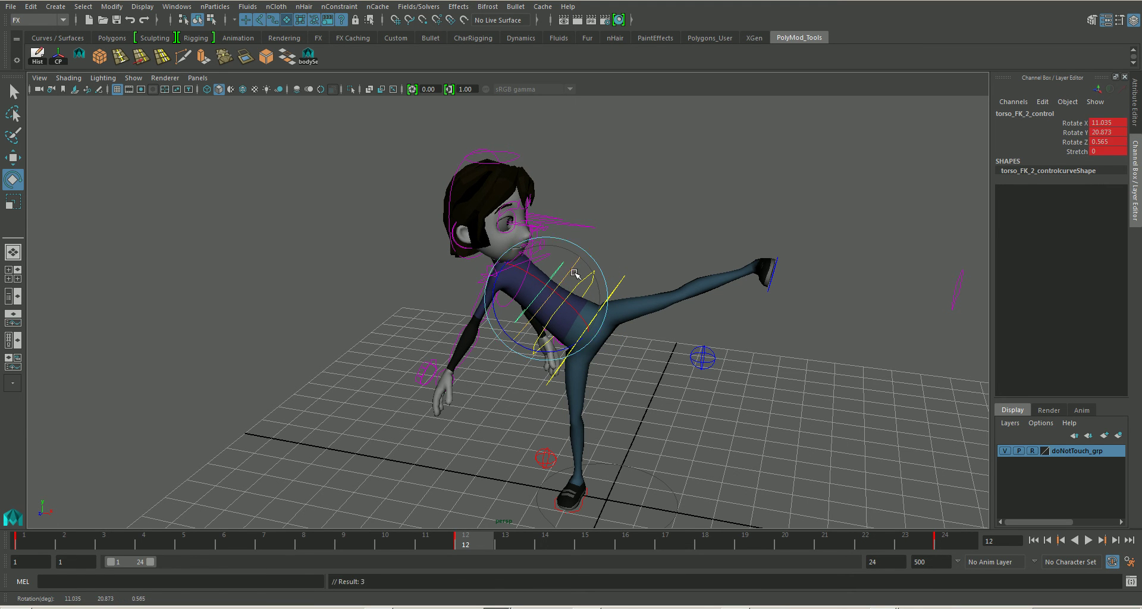
left_click(553, 278)
left_click(546, 275)
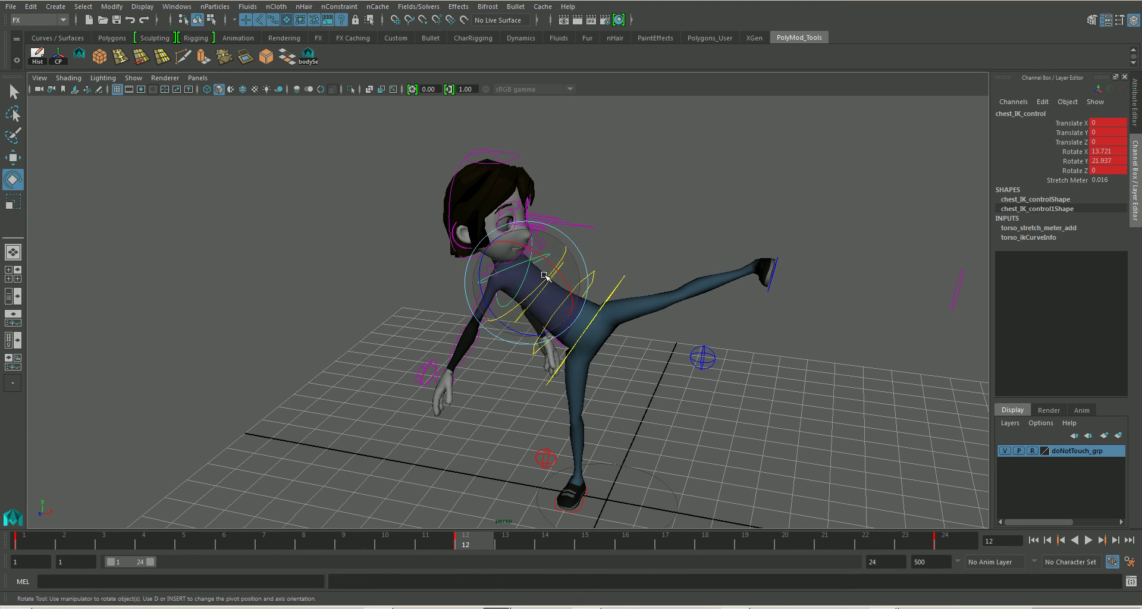
left_click_drag(545, 276, 663, 397, "alt")
left_click(562, 345)
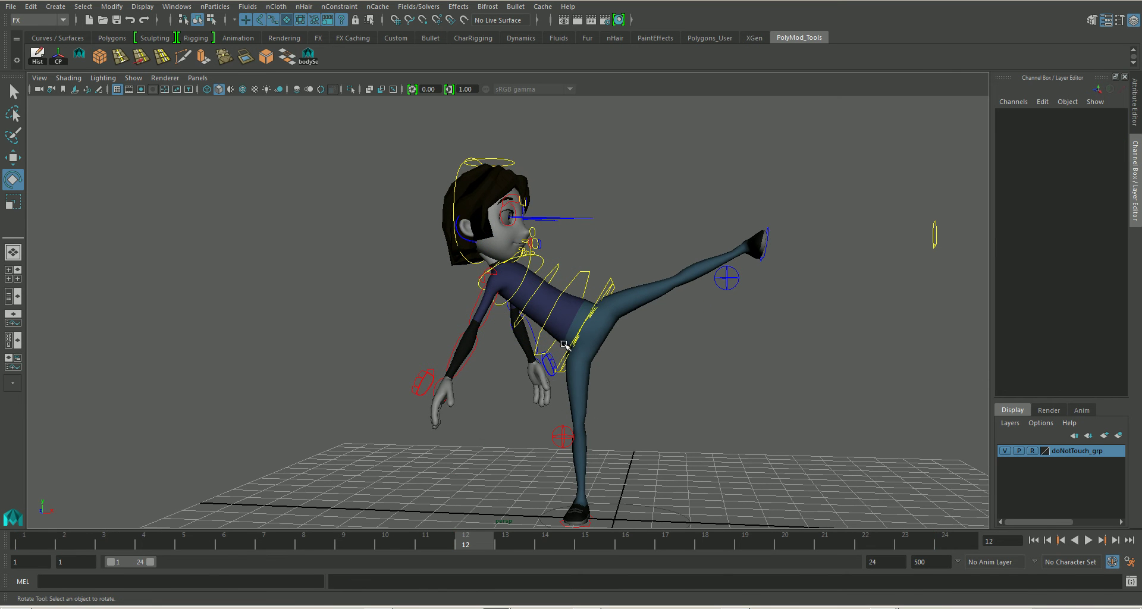
Rotate the torso_FK_1 control to Rotate X -4.884, Rotate Y 12.736 and Rotate Z 4.806, and key it at frame 12
left_click(588, 289)
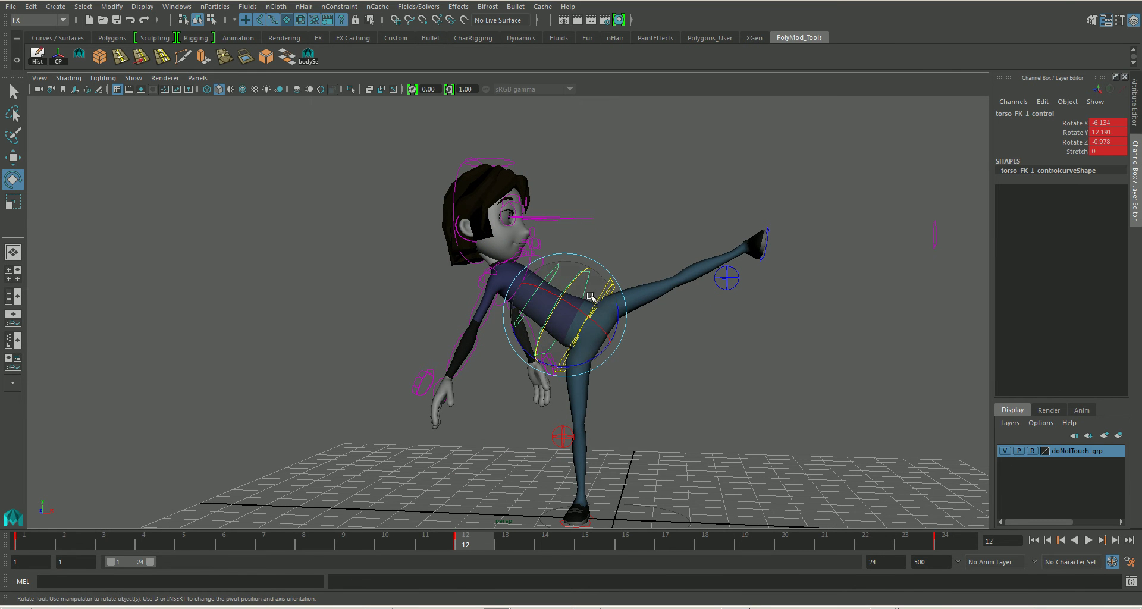
left_click_drag(619, 315, 595, 276, "alt")
key("s")
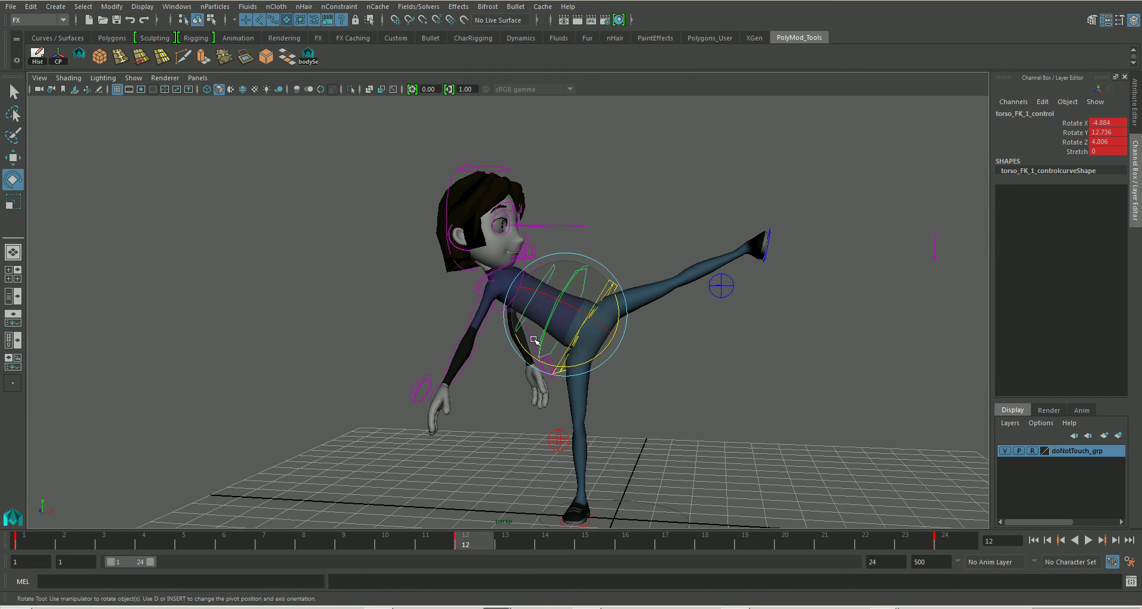
Rotate the torso_FK_2 control to Rotate X 18.084, Rotate Y 25.049 and Rotate Z -11.546, lifting the upper torso
left_click(554, 269)
left_click(566, 282)
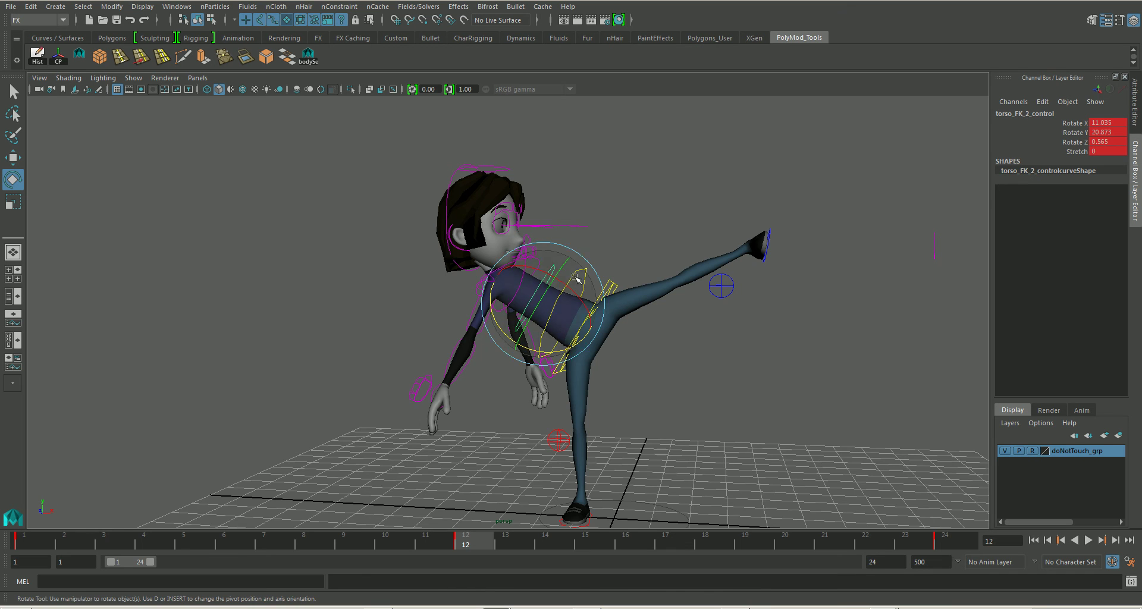
left_click_drag(597, 273, 581, 303, "alt")
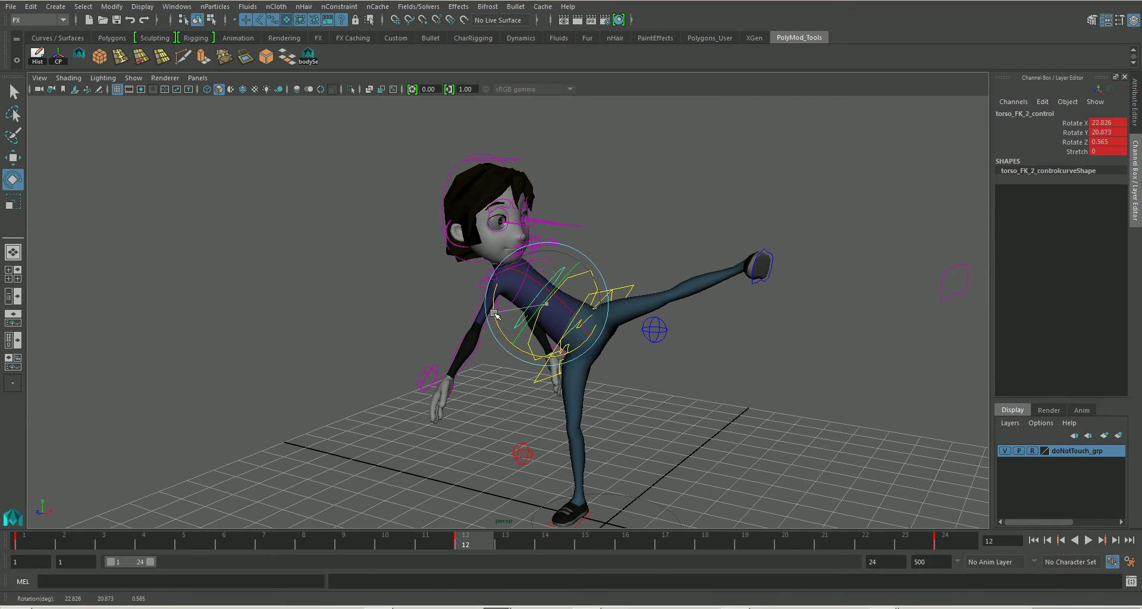
left_click_drag(494, 310, 502, 299)
left_click(645, 247)
Rotate the chest IK control to Rotate X 28.001, Rotate Y 26.348 and Rotate Z -2.783
left_click(552, 258)
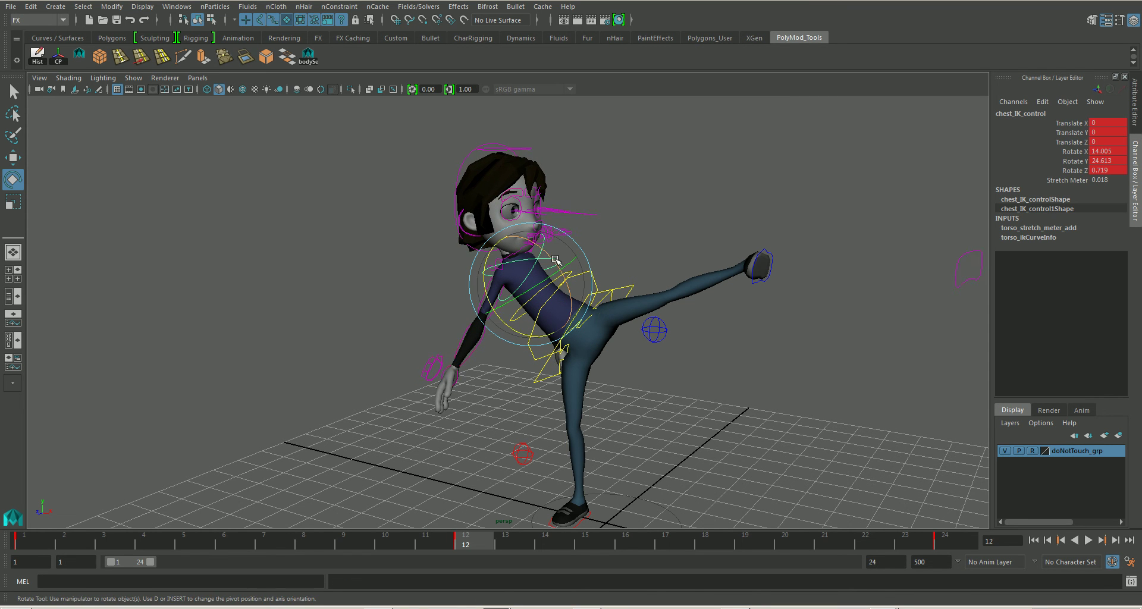
left_click_drag(546, 253, 493, 264)
left_click_drag(595, 309, 626, 278, "alt")
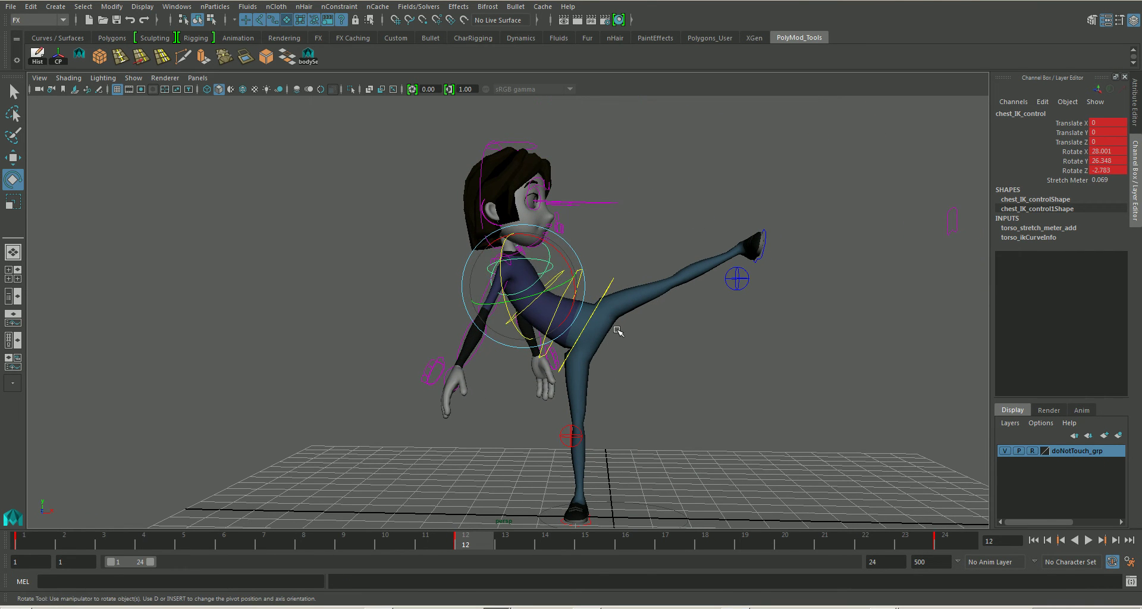
Tilt the body control to Rotate X -2.42 and adjust the sideways bend of the torso_FK_1 control
left_click_drag(617, 354, 677, 381, "alt")
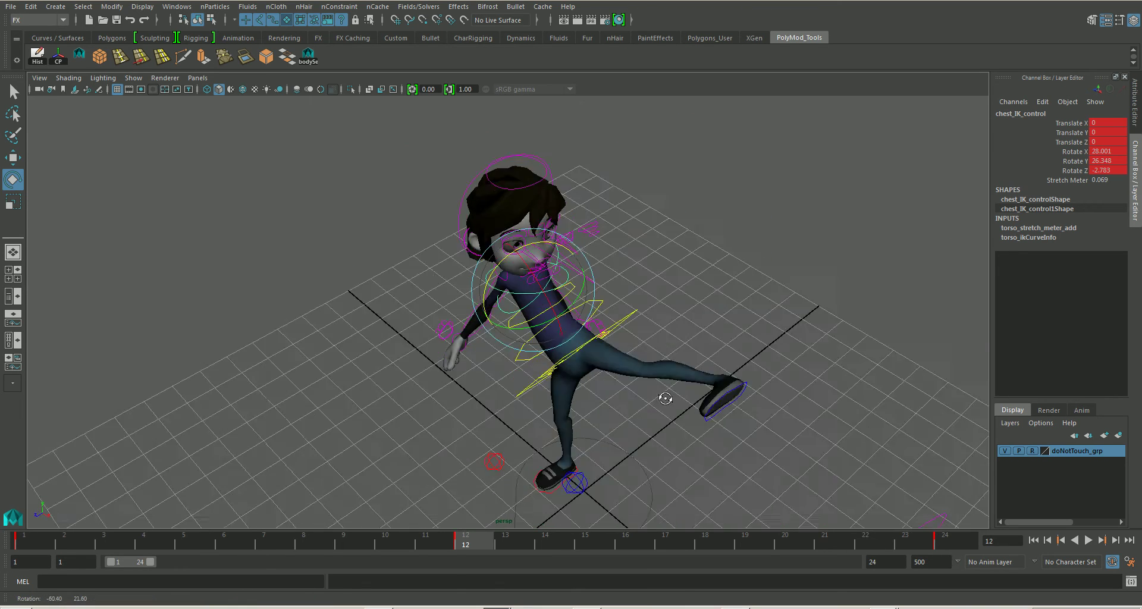
left_click_drag(656, 407, 612, 402, "alt")
left_click(588, 395)
mouse_move(479, 375)
left_mouse_down()
mouse_move(515, 353)
mouse_move(494, 378)
left_mouse_up()
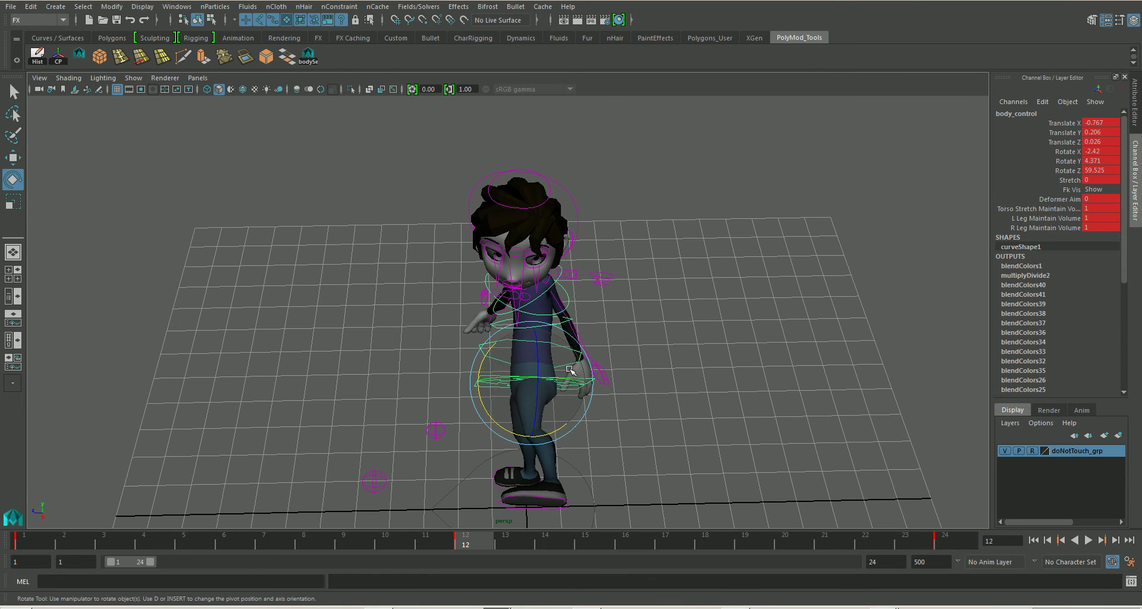
left_click(494, 360)
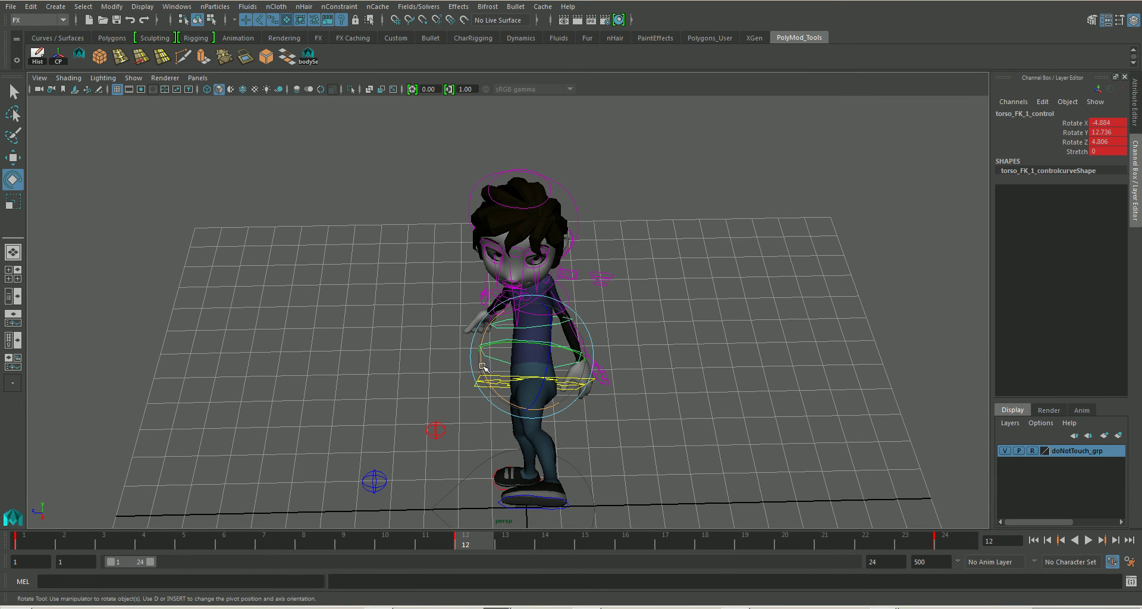
left_click_drag(483, 369, 484, 363)
Rotate the torso_FK_2 control to Rotate X 19.638, Rotate Y 25.201 and Rotate Z -10.755, and key its rotation
left_click(532, 327)
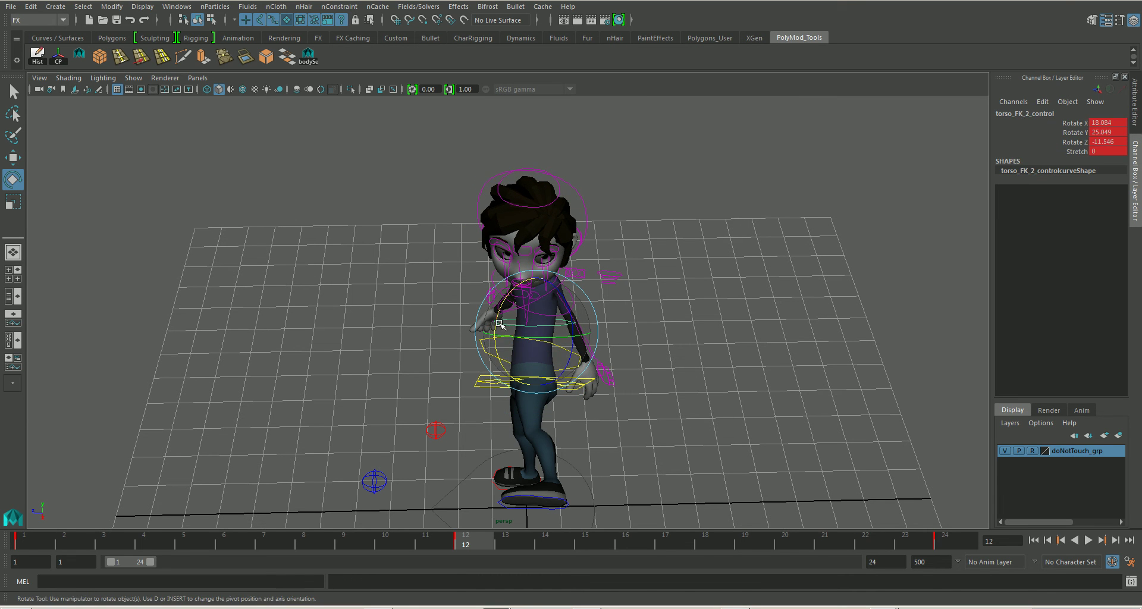
left_click_drag(497, 323, 495, 325)
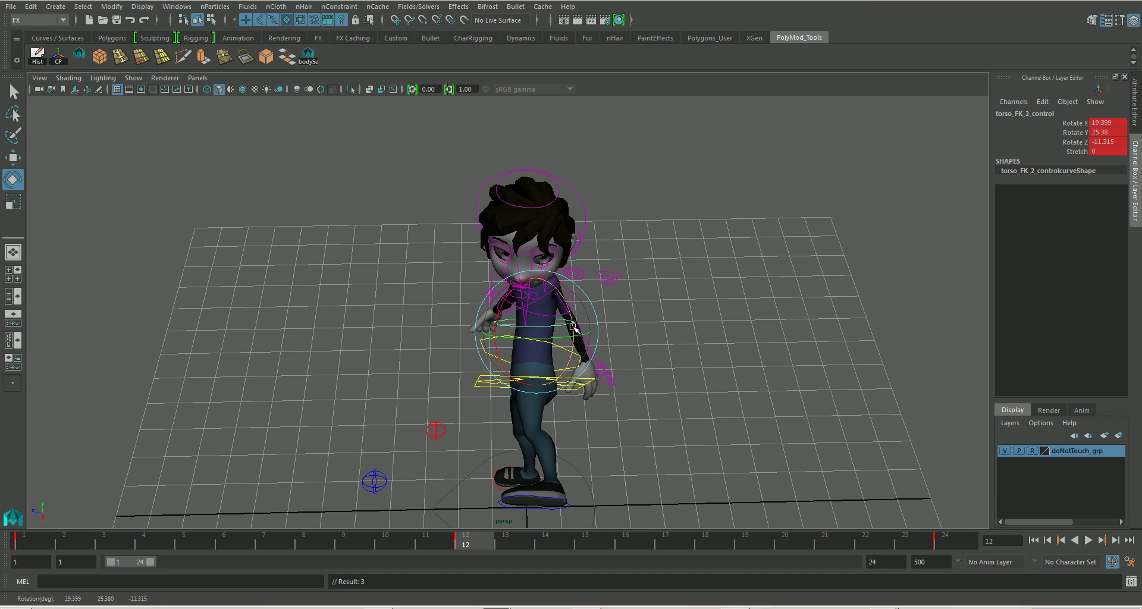
left_click_drag(574, 326, 574, 327)
key("shift+e")
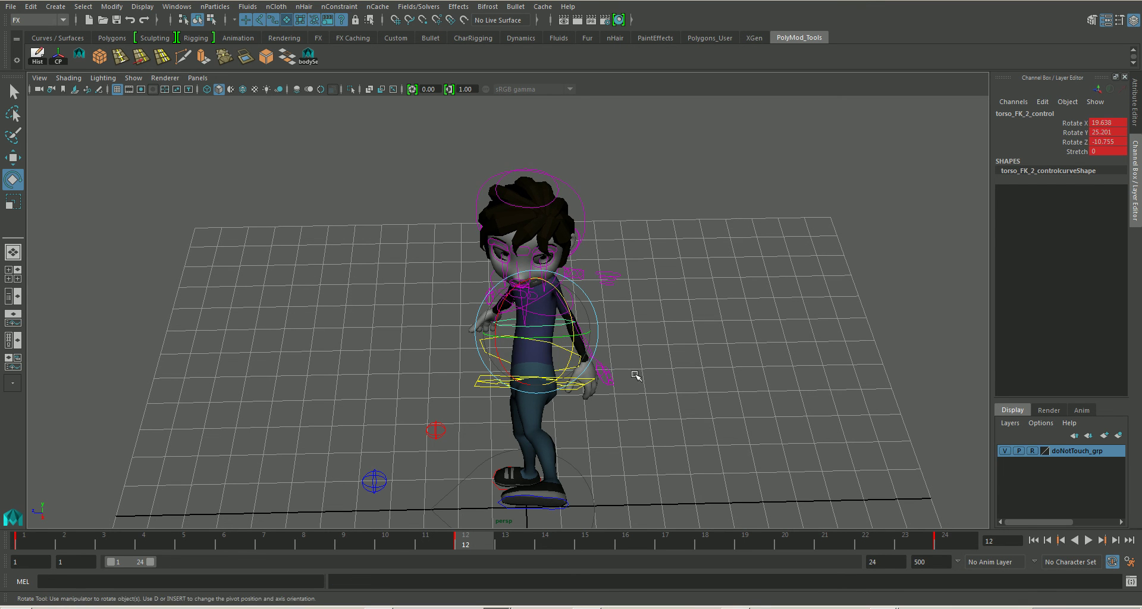
Rotate the torso_FK_1 control to a Rotate X of about -1 and clear the selection
left_click(541, 359)
left_click_drag(481, 363, 482, 366)
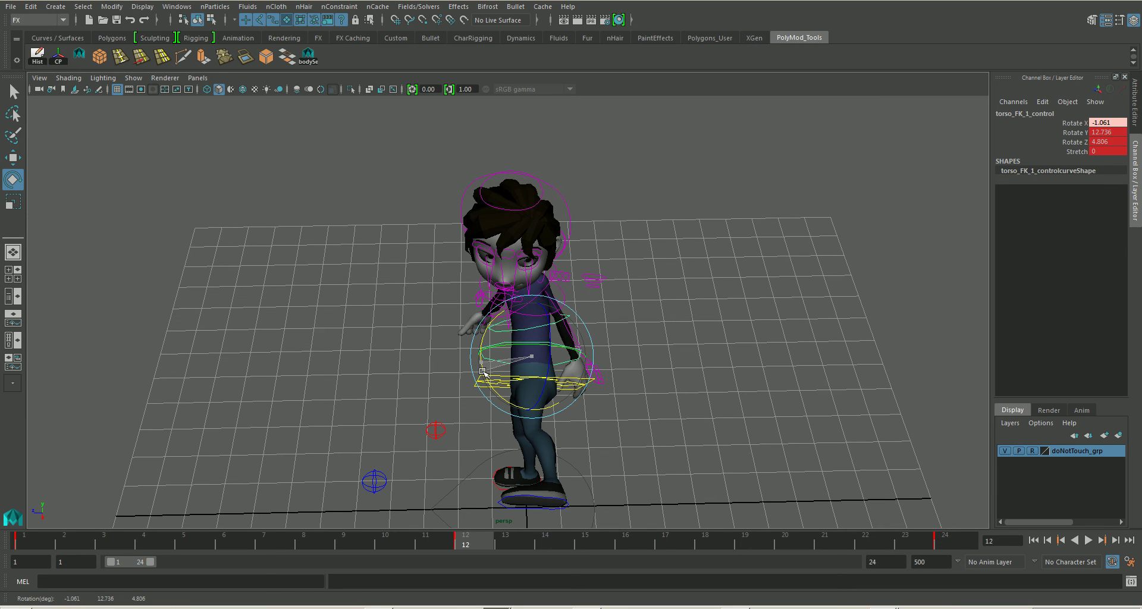
left_click(607, 358)
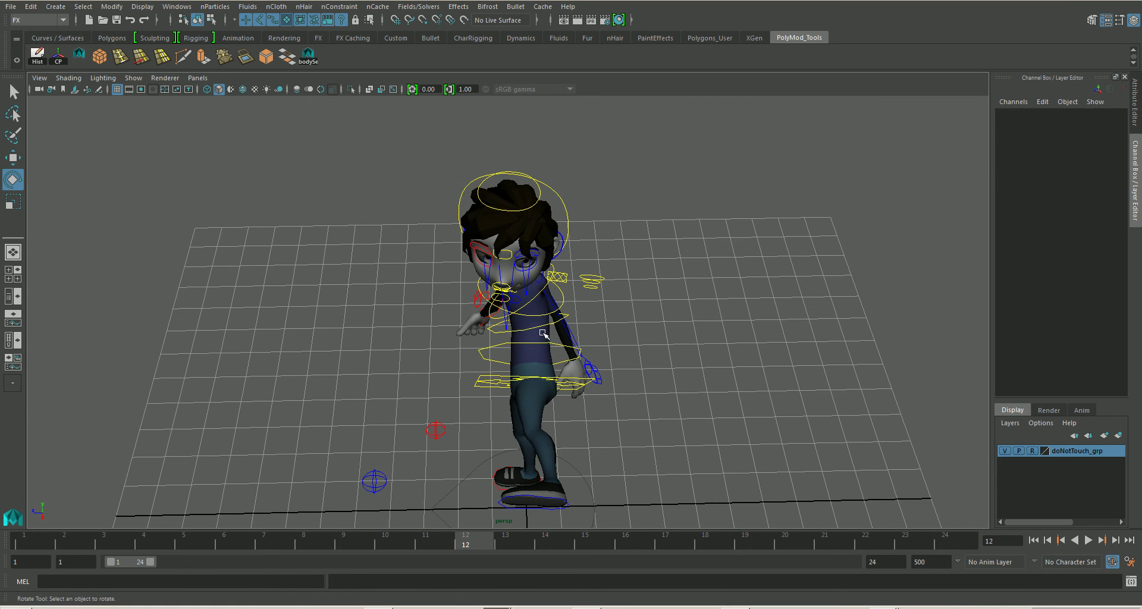
Rotate the chest IK control to Rotate X 19.762, Rotate Y 29.861 and Rotate Z -12.578
left_click(509, 331)
left_click_drag(493, 323, 510, 304)
left_click(536, 312)
left_click_drag(570, 283, 574, 285)
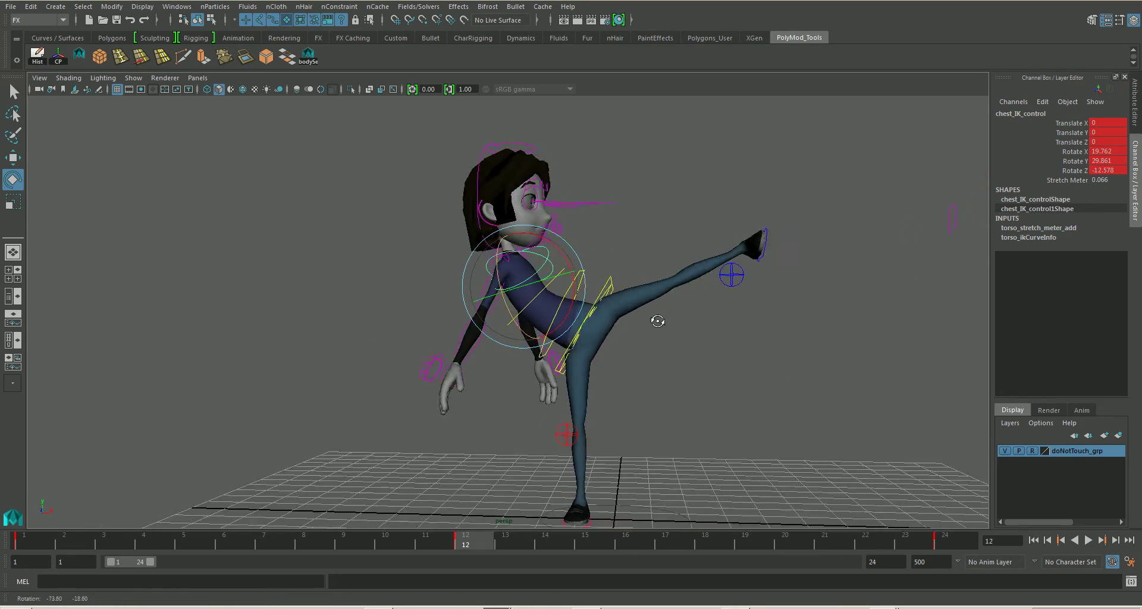
Lean the chest IK control to Rotate X 19.904, Rotate Y 17.905 and Rotate Z -15.899, and key it at frame 12
left_click_drag(658, 321, 500, 281, "alt")
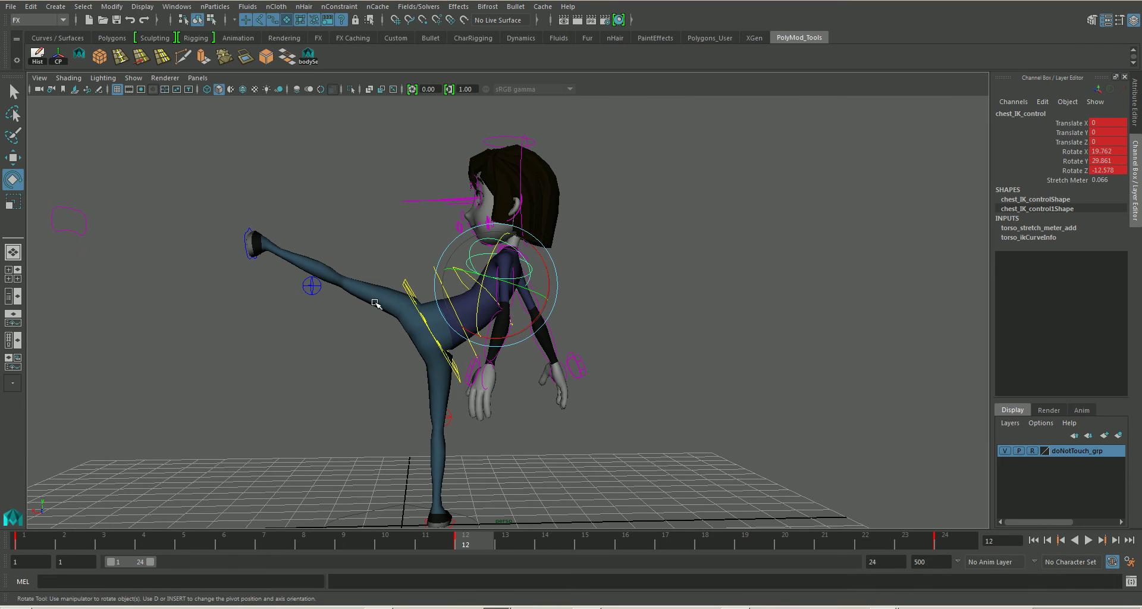
left_click_drag(411, 325, 545, 317, "alt")
left_click_drag(541, 269, 531, 293)
key("s")
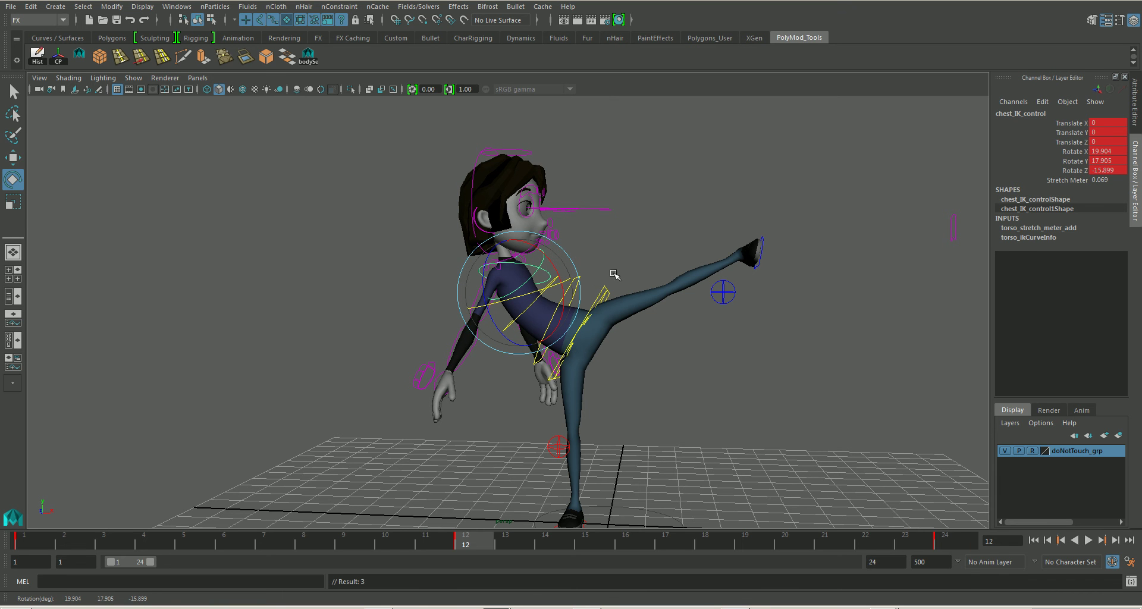
Raise the left arm by rotating the left shoulder FK control to Rotate X 17.045, Rotate Y -13.29 and Rotate Z 13.587, and key it
left_click_drag(607, 339, 539, 310, "alt")
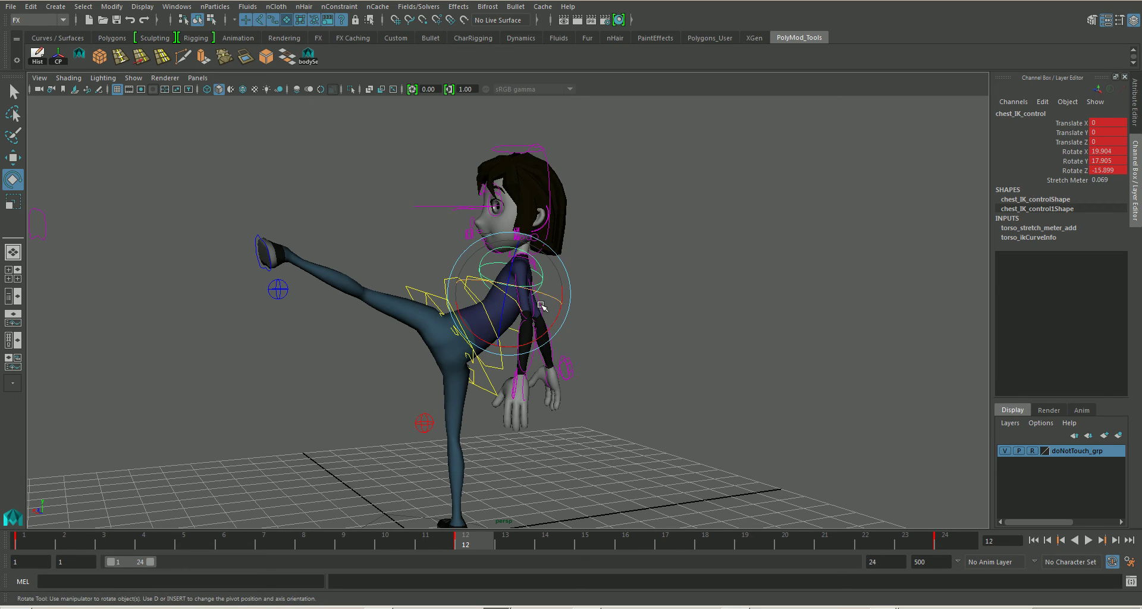
left_click(593, 314)
left_click(530, 307)
left_click_drag(568, 316, 625, 321, "alt")
left_click_drag(522, 316, 571, 276)
key("s")
Rotate the left shoulder FK control slightly further to lift the extended arm, and key it at frame 12
left_click(606, 270)
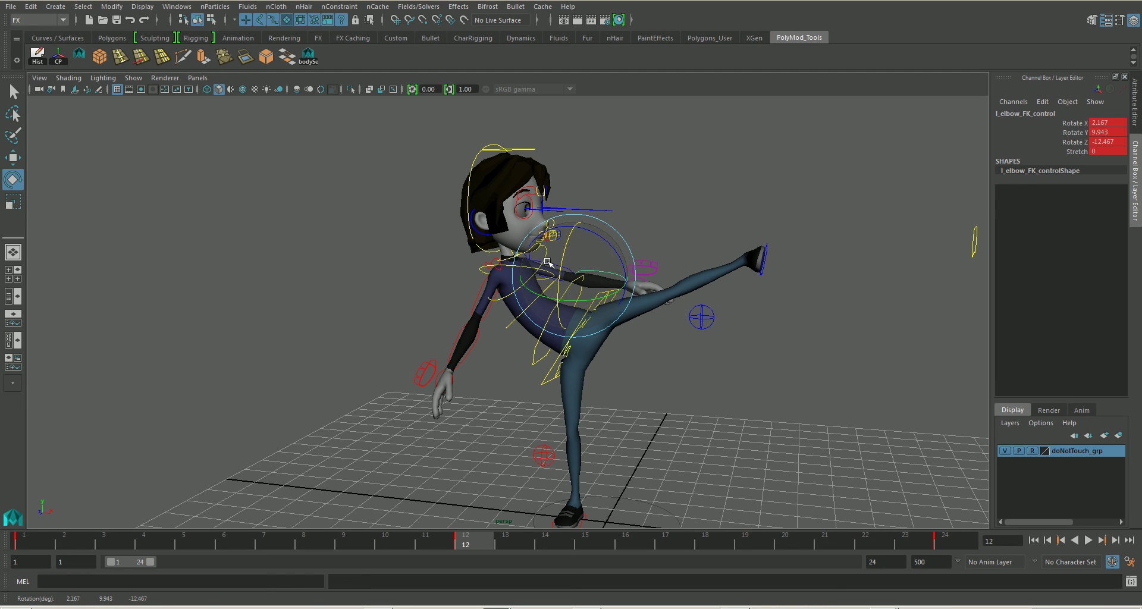
left_click(607, 236)
left_click(569, 262)
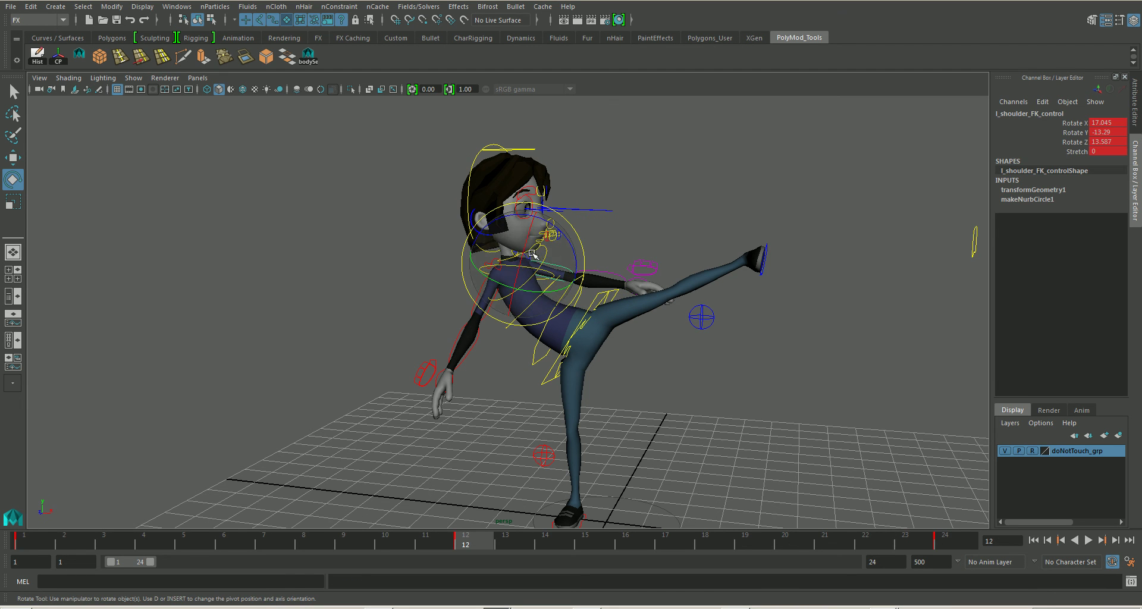
left_click(630, 231)
left_click(552, 263)
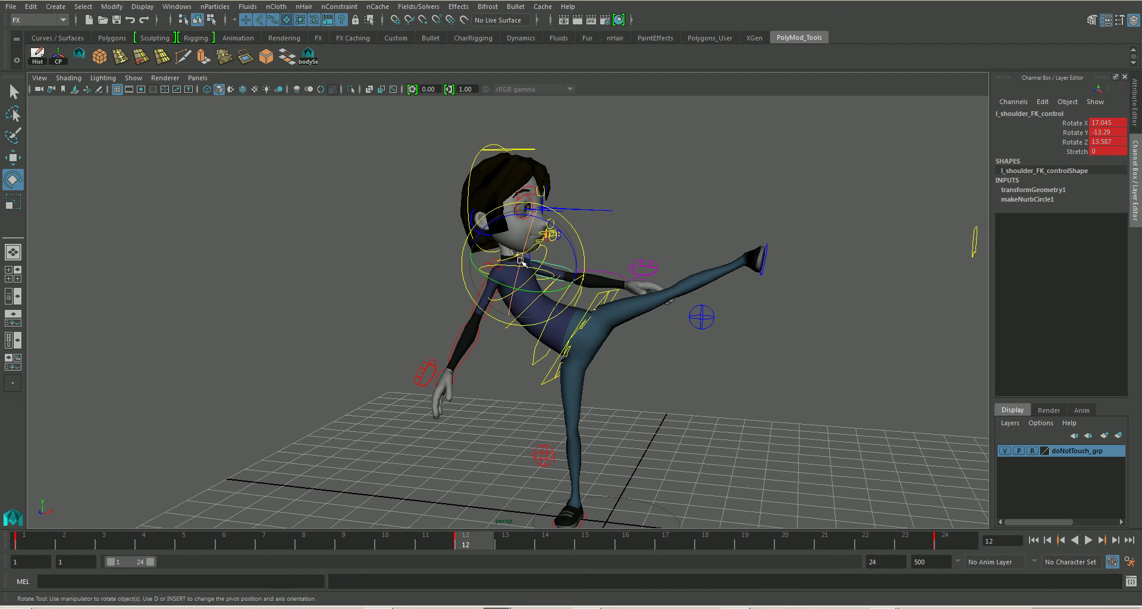
mouse_move(522, 261)
left_mouse_down()
mouse_move(567, 254)
mouse_move(555, 249)
mouse_move(549, 279)
mouse_move(520, 249)
left_mouse_up()
key("s")
Rotate the left elbow FK control to Rotate X 2.249, Rotate Y 10.238 and Rotate Z -19.822, and key it
left_click(603, 265)
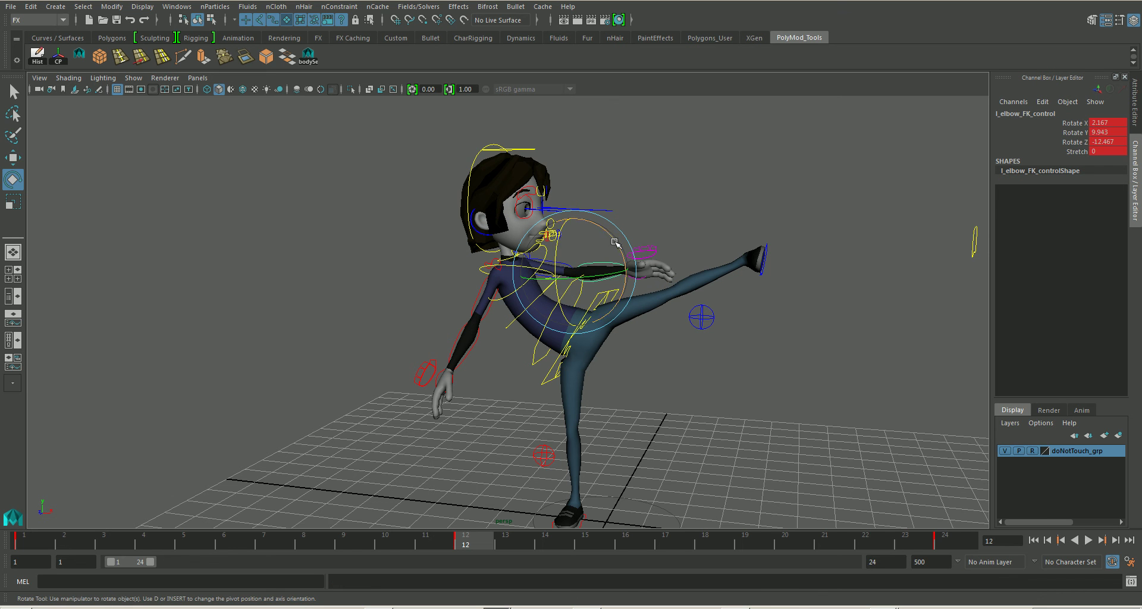
left_click_drag(615, 242, 565, 313)
key("s")
Rotate the left clavicle control to Rotate X -2.667, Rotate Y -5.946 and Rotate Z 7.783
right_click_drag(565, 312, 738, 390, "alt")
middle_click_drag(657, 328, 668, 393, "alt")
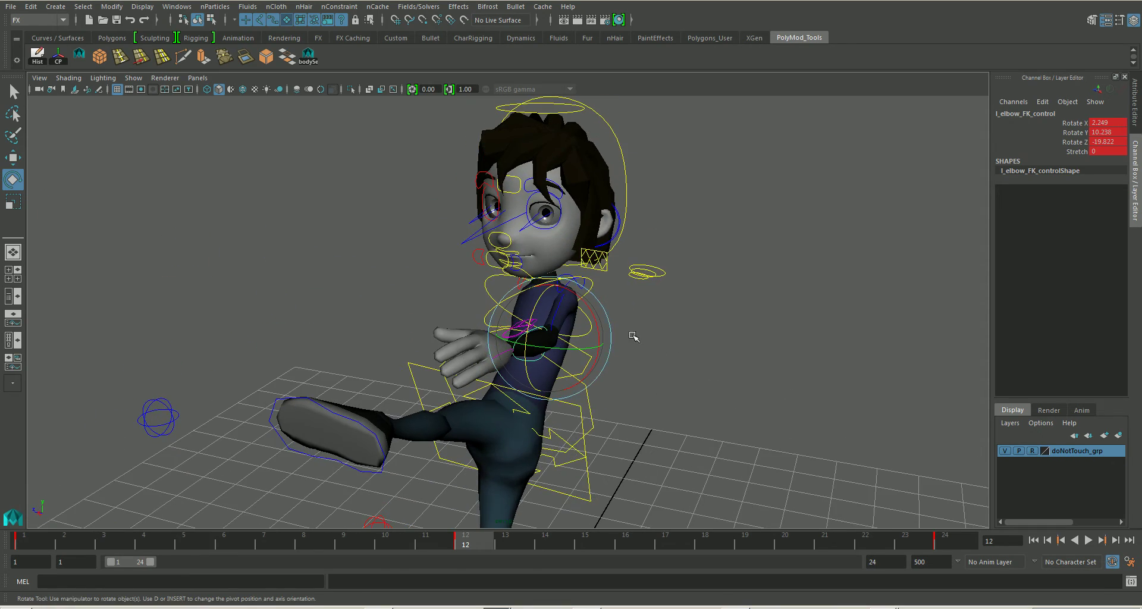
mouse_move(635, 304)
left_mouse_down("alt")
mouse_move(602, 340)
mouse_move(643, 312)
left_mouse_up("alt")
left_click(569, 322)
left_click(559, 311)
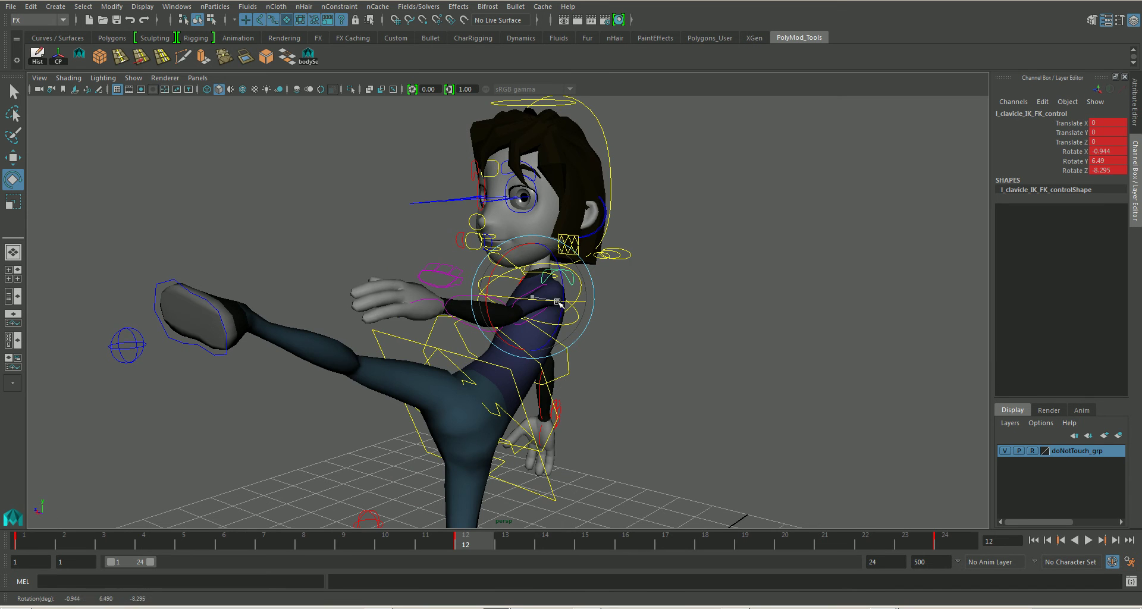
left_click_drag(557, 304, 685, 329)
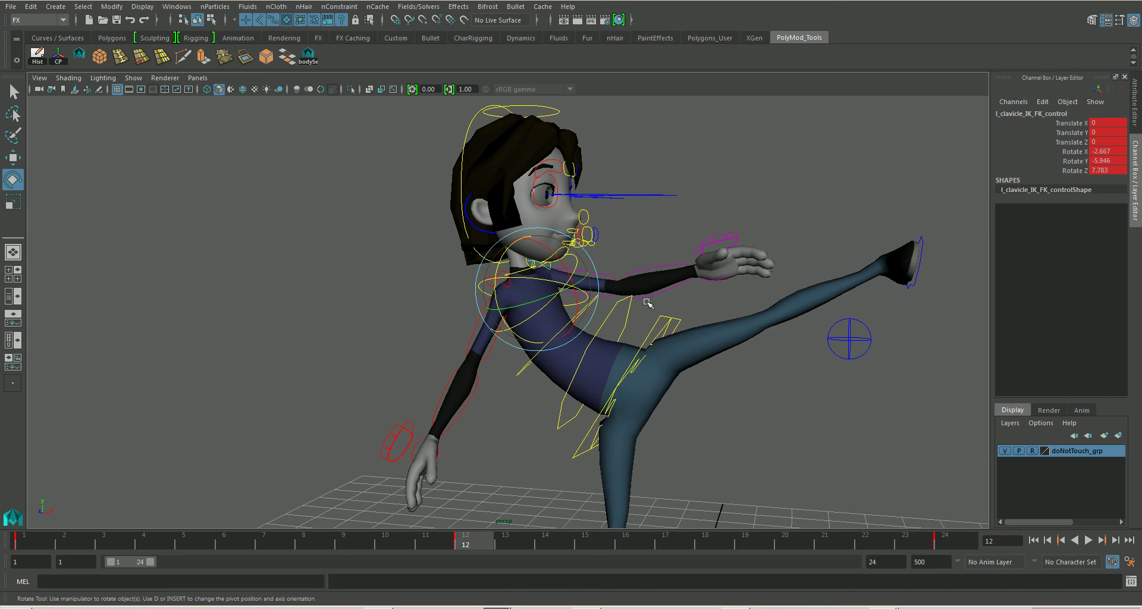
Adjust the left shoulder FK control so the extended arm sits lower over the kicking leg, and key its rotation
left_click(607, 273)
left_click_drag(597, 267, 644, 314)
left_click(657, 301)
key("s")
left_click(670, 262)
left_click(602, 290)
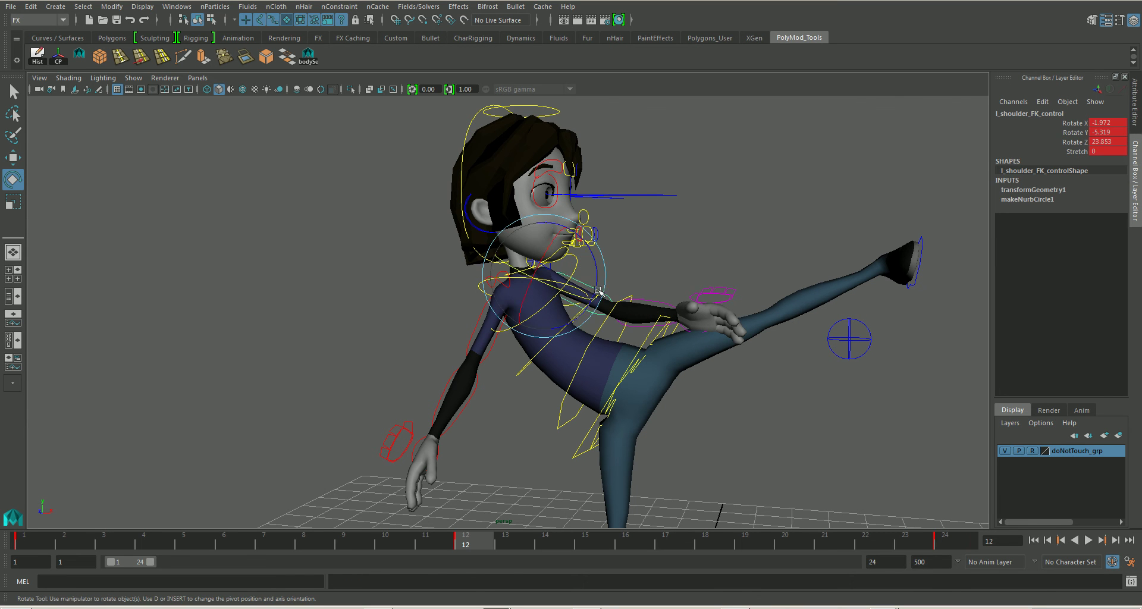
left_click_drag(548, 269, 605, 266)
key("s")
Close the left hand into a fist by increasing the Open Close value of the left hand control
left_click_drag(694, 334, 557, 373, "alt")
right_click_drag(558, 373, 701, 440, "alt")
left_click(485, 228)
left_click_drag(485, 228, 610, 319, "alt")
left_click(1065, 123)
middle_click_drag(1065, 123, 1137, 232)
left_click(1135, 101)
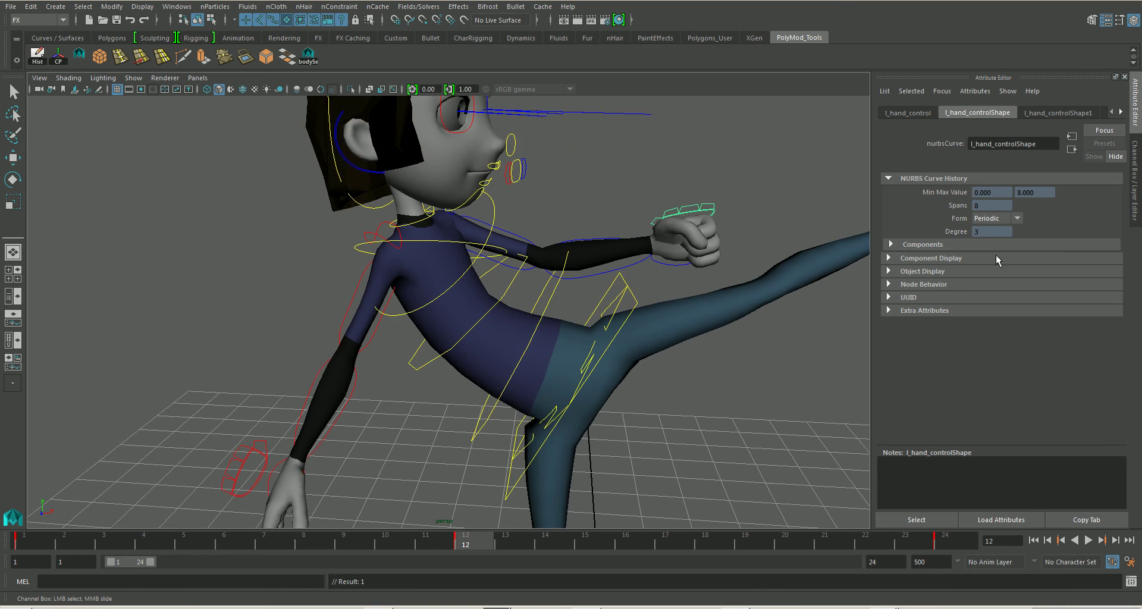
Rotate the right shoulder FK control to bring the trailing upper arm forward beside the torso
left_click_drag(817, 312, 723, 252, "alt")
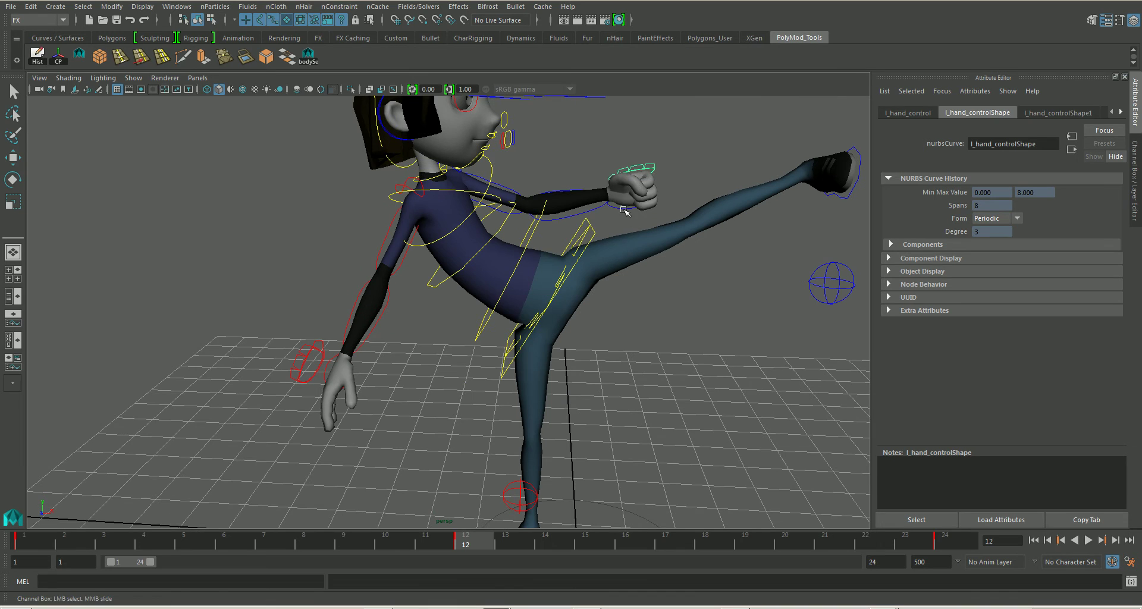
left_click(625, 209)
key("e")
right_click_drag(753, 300, 731, 295, "alt")
left_click_drag(730, 296, 696, 337, "alt")
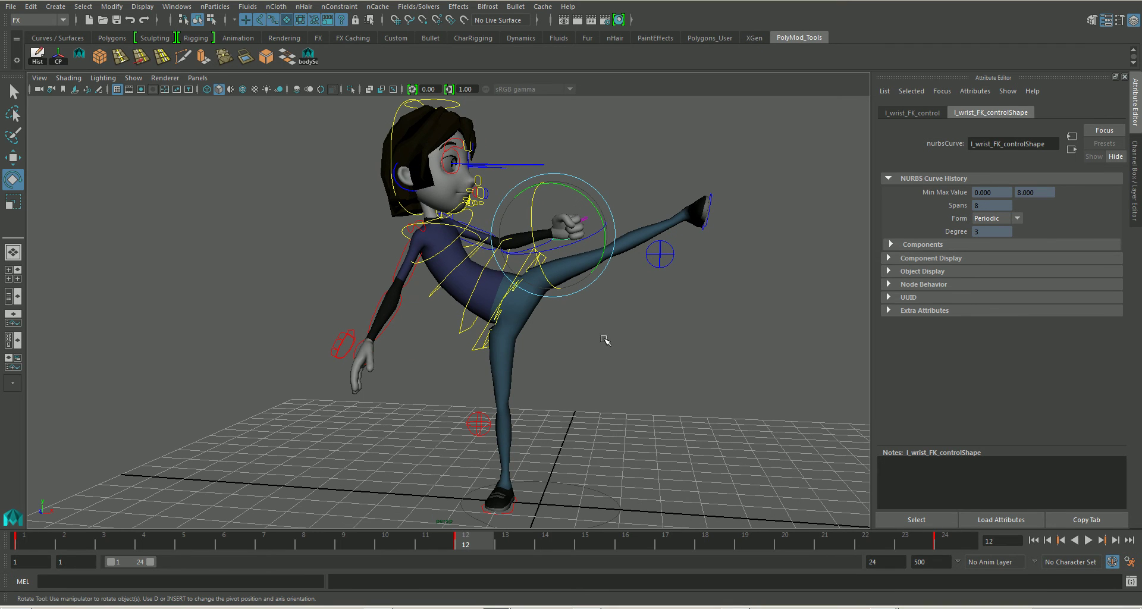
left_click(410, 280)
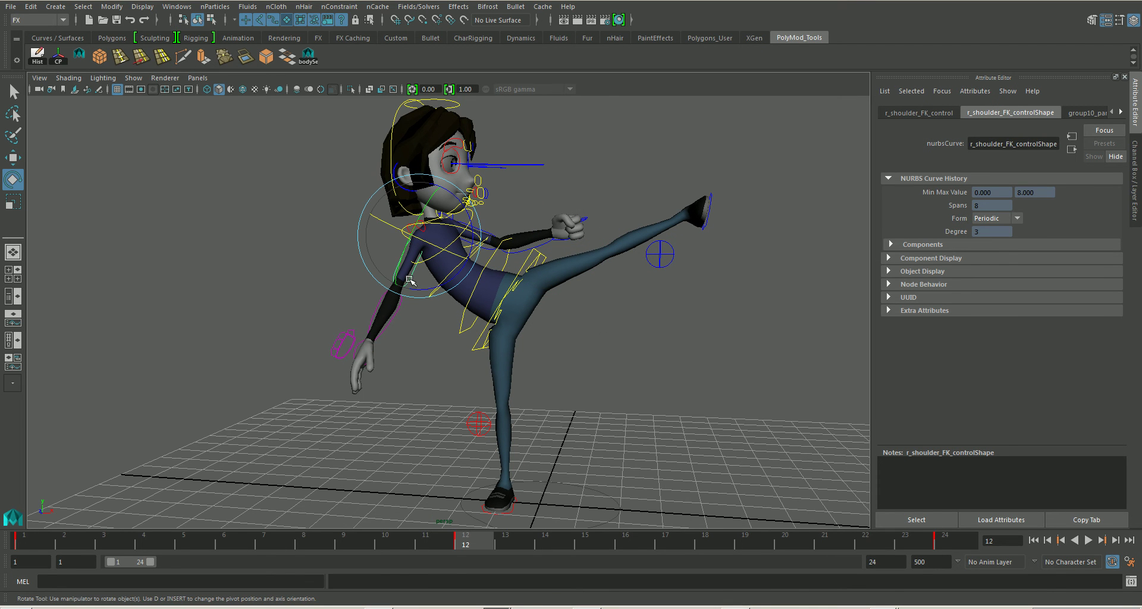
left_click_drag(426, 275, 449, 259)
left_click_drag(406, 225, 423, 274)
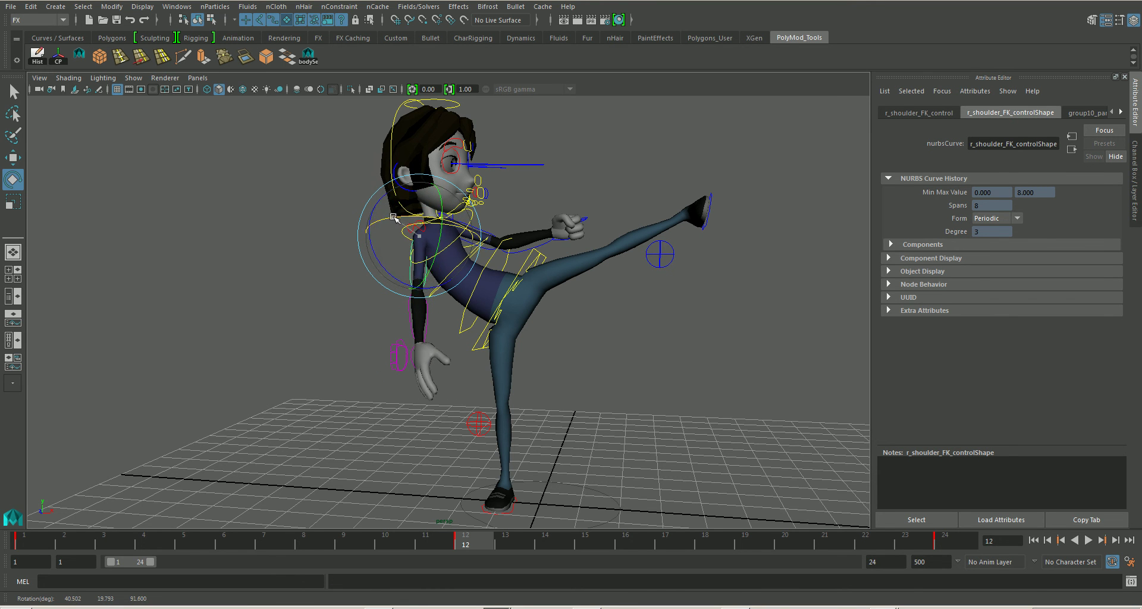
left_click_drag(402, 217, 439, 261)
Bend the right elbow FK control to a Rotate Y of about 86.7 so the forearm points forward
left_click(423, 323)
left_click_drag(443, 314, 468, 260)
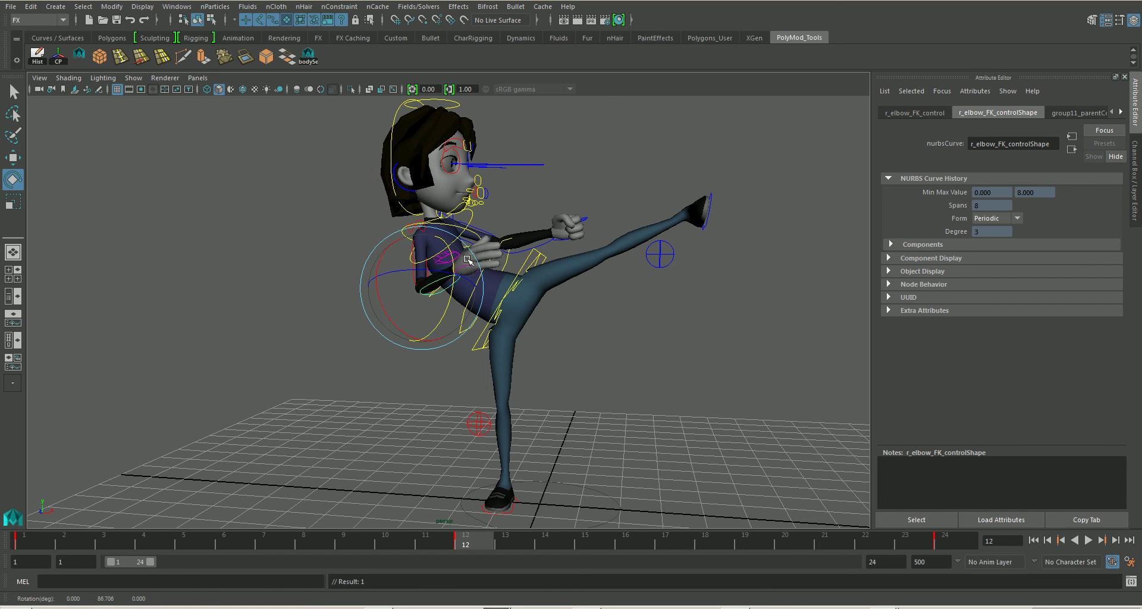
left_click_drag(468, 260, 521, 294, "alt")
left_click(573, 327)
Rotate the right clavicle control to Rotate X -3.095, Rotate Y -18.834 and Rotate Z 6.917
left_click(406, 221)
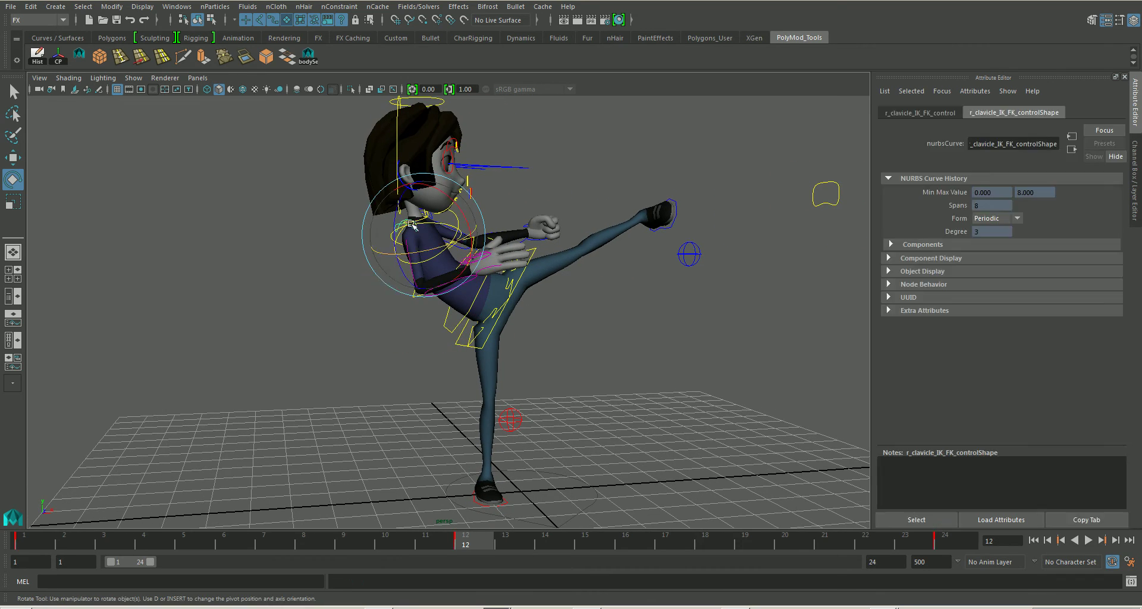
left_click_drag(419, 266, 476, 284, "alt")
right_click_drag(476, 284, 467, 325, "alt")
left_click_drag(419, 197, 379, 169)
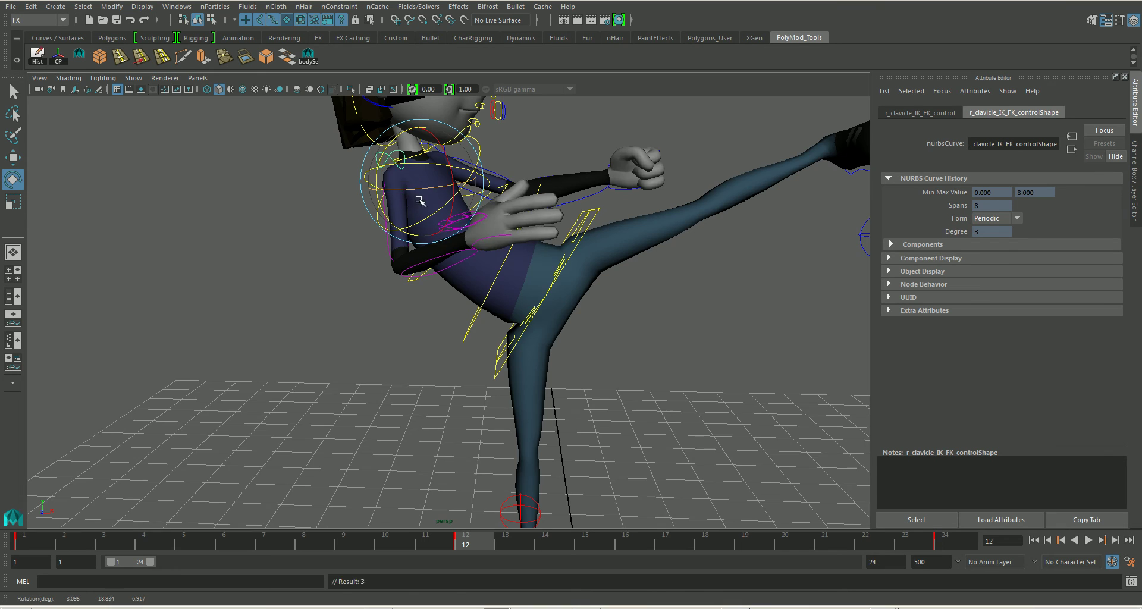
left_click_drag(460, 218, 524, 216, "alt")
right_click_drag(541, 294, 468, 231, "alt")
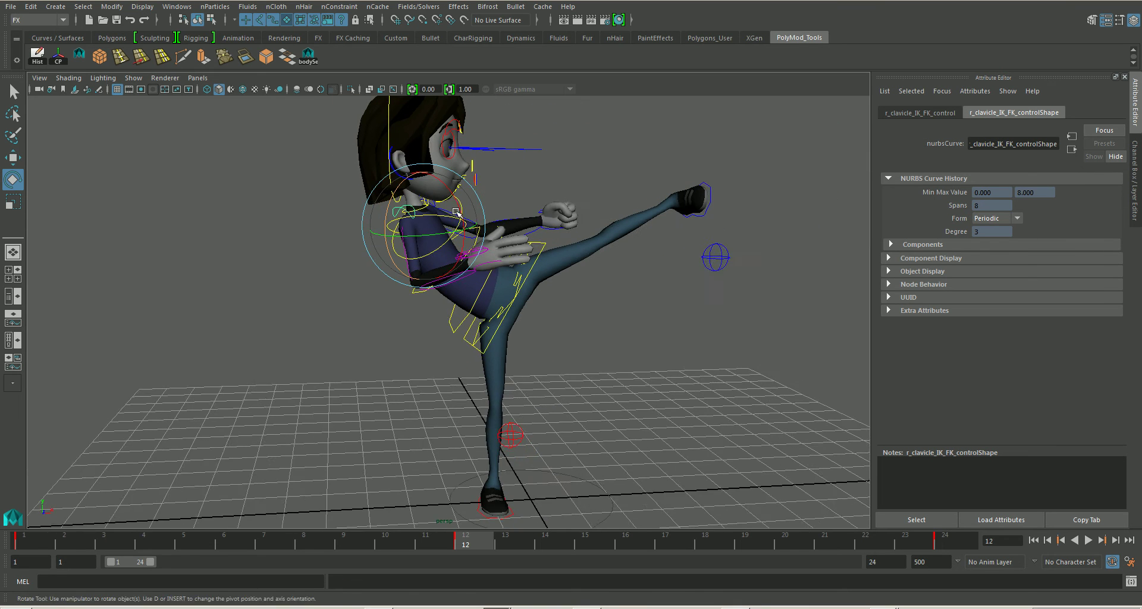
left_click_drag(470, 232, 412, 293, "alt")
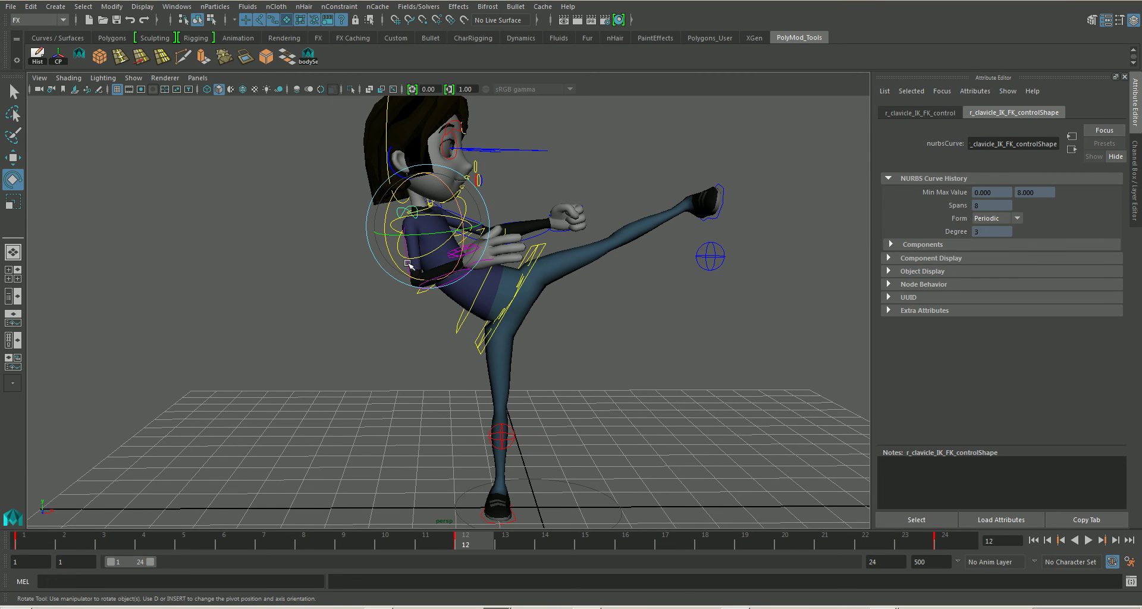
Readjust the right shoulder FK control to about Rotate X 53.9, Rotate Y 18.2 and Rotate Z 87 so the forearm sits at the waist
left_click(377, 306)
left_click(444, 241)
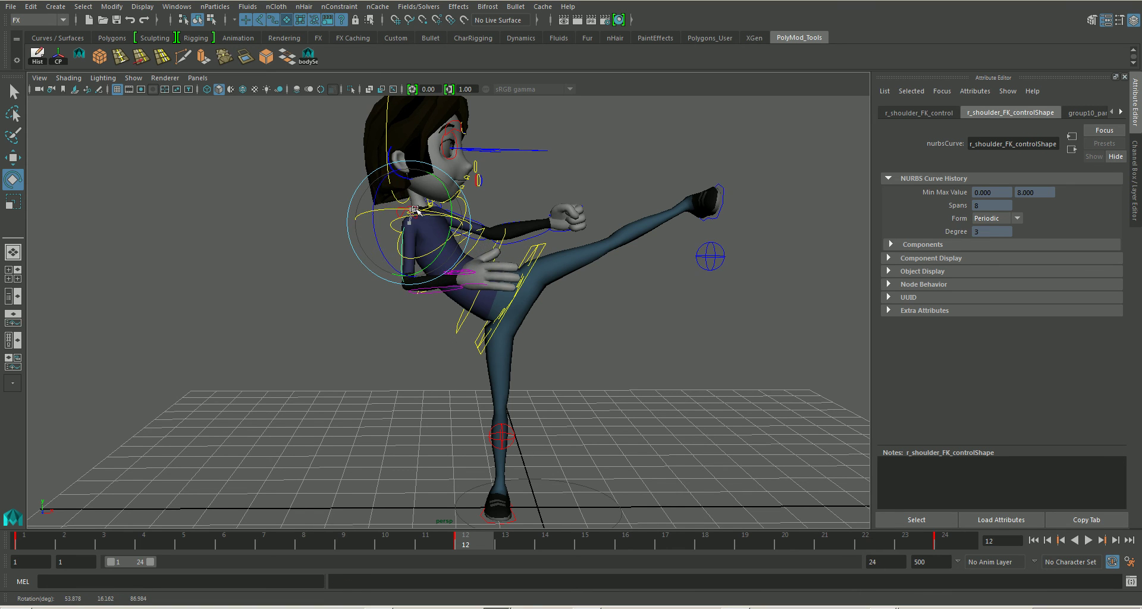
left_click_drag(492, 261, 456, 273, "alt")
left_click_drag(426, 218, 533, 336, "alt")
Close the right hand into a fist by setting the right hand control's Open Close to 30.5
left_click(483, 267)
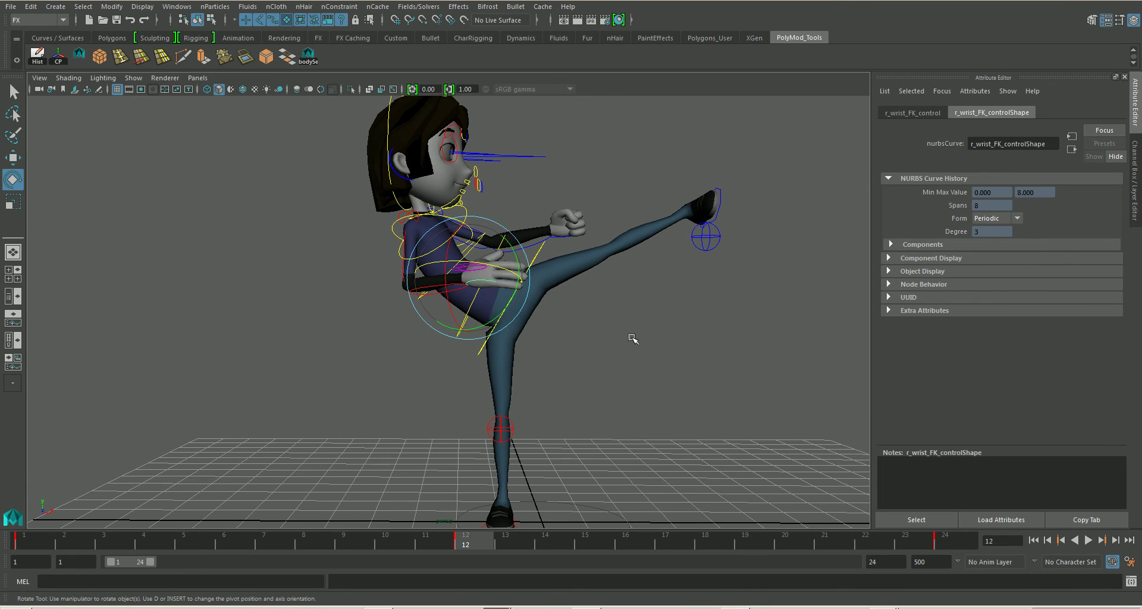
left_click_drag(632, 337, 474, 385, "alt")
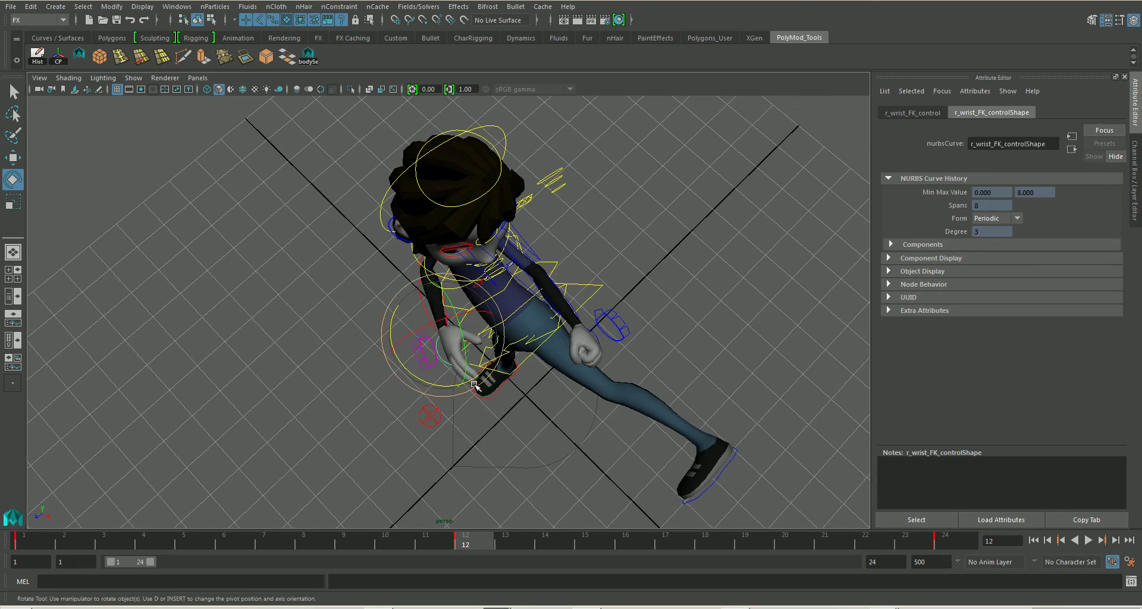
left_click(425, 397)
left_click(435, 366)
left_click_drag(510, 373, 545, 351, "alt")
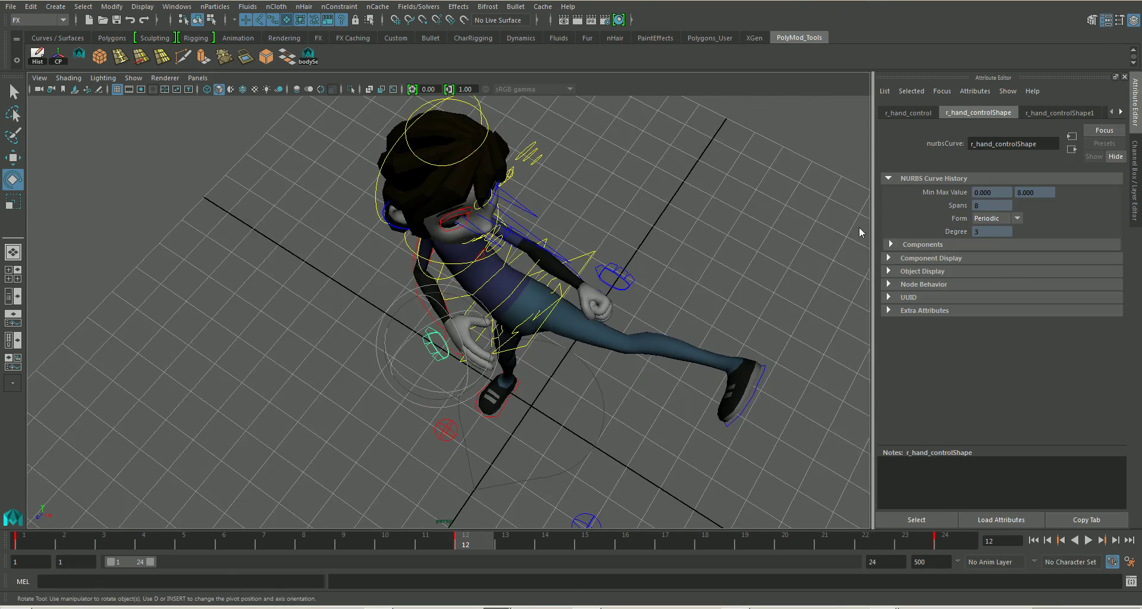
left_click(1136, 190)
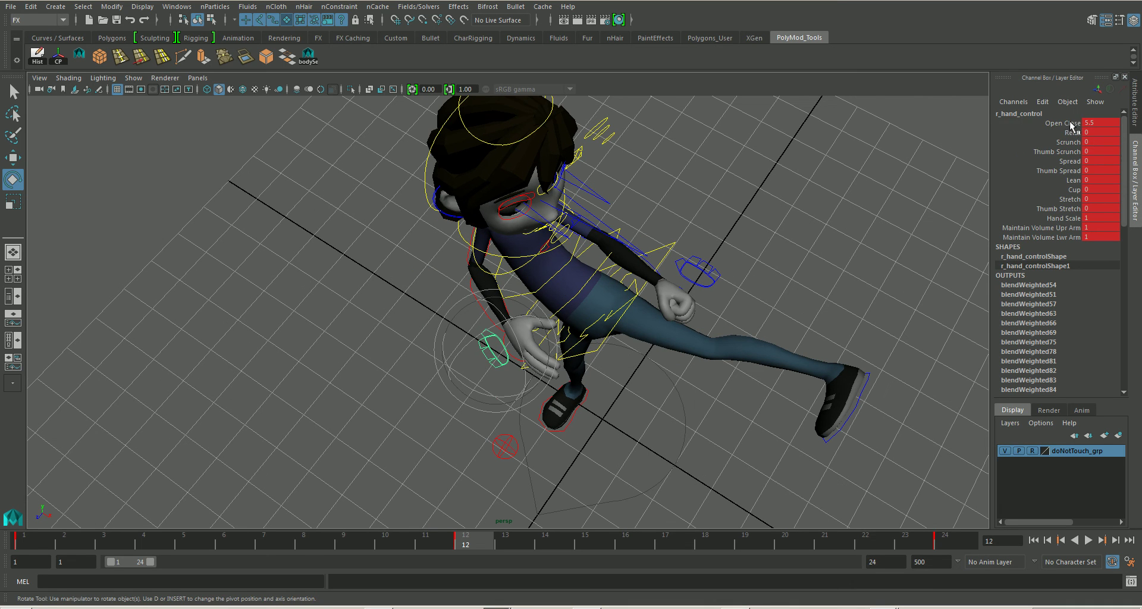
left_click(1071, 124)
middle_click_drag(942, 312, 947, 312)
left_click_drag(947, 312, 715, 303, "alt")
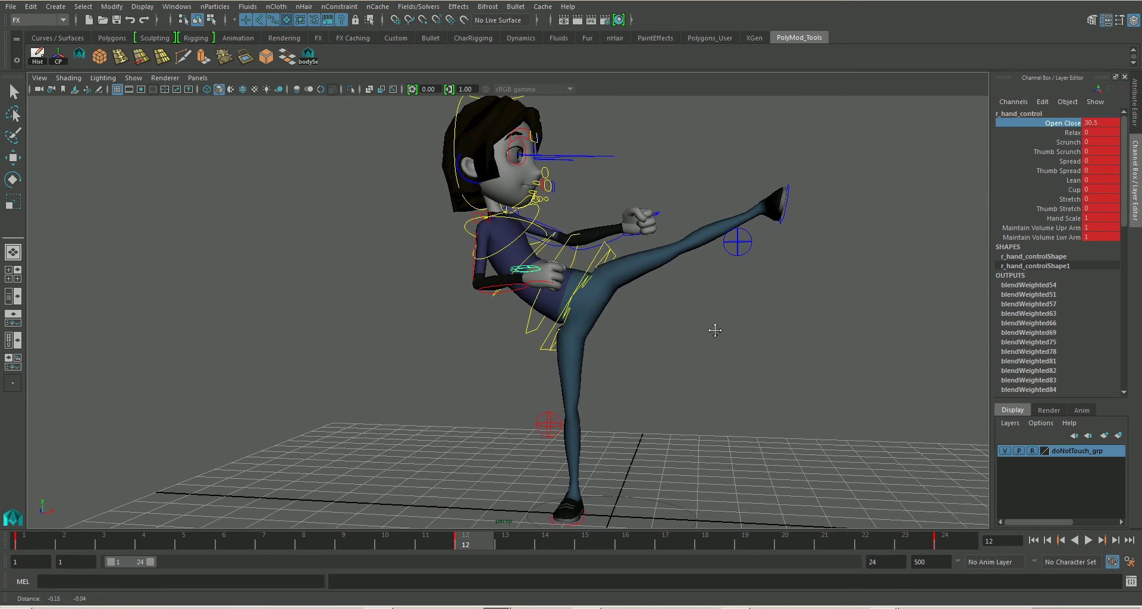
Shift the body control slightly towards the kicking leg
left_click_drag(715, 330, 763, 352, "alt")
right_click_drag(661, 301, 633, 287, "alt")
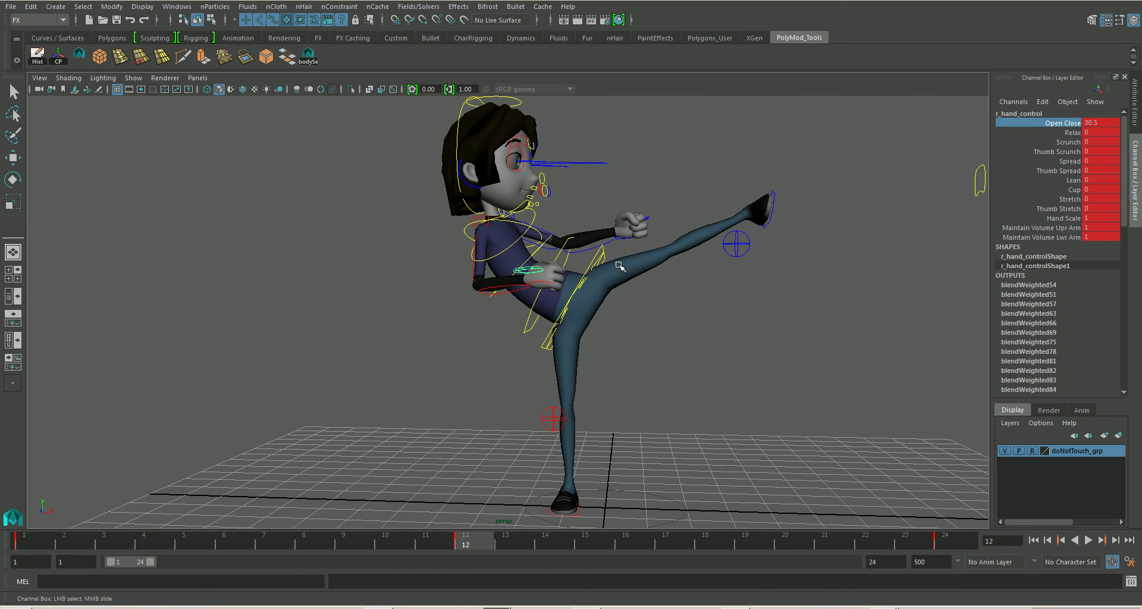
left_click(597, 255)
key("w")
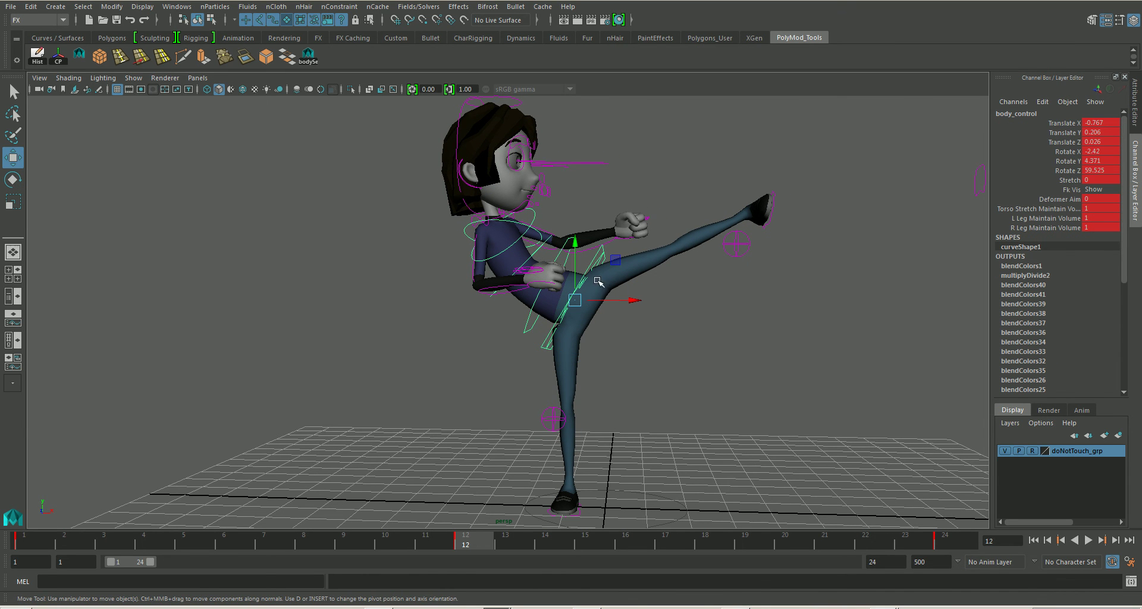
left_click_drag(617, 265, 625, 264)
Move the kicking foot's left ankle IK control to Translate X 3.147 and Translate Z 0.034
left_click(766, 225)
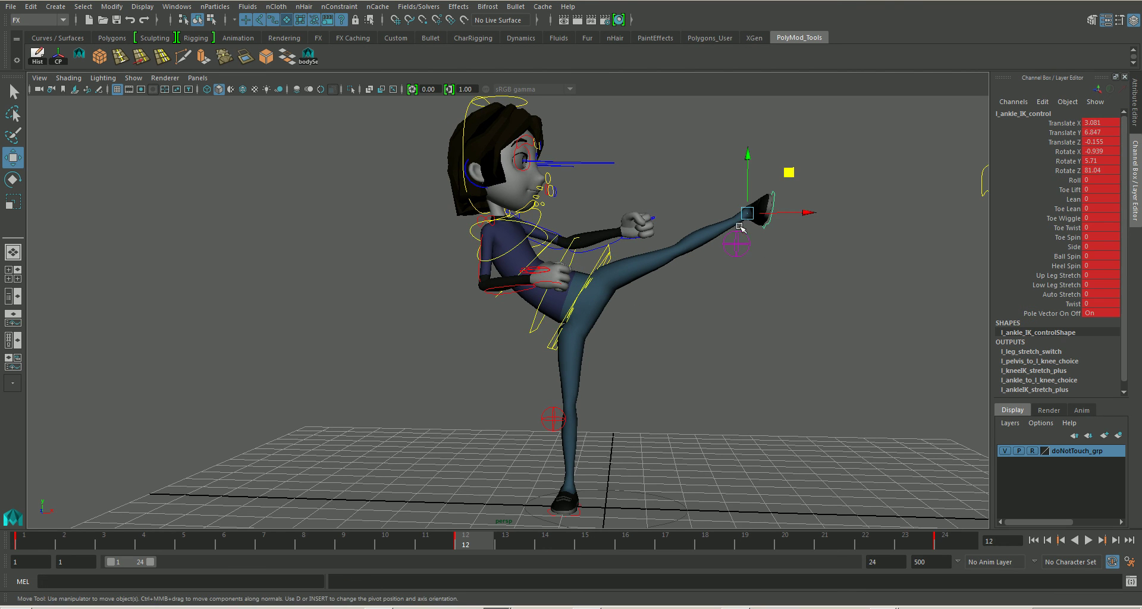
left_click_drag(788, 215, 673, 369)
right_click_drag(673, 370, 655, 342, "alt")
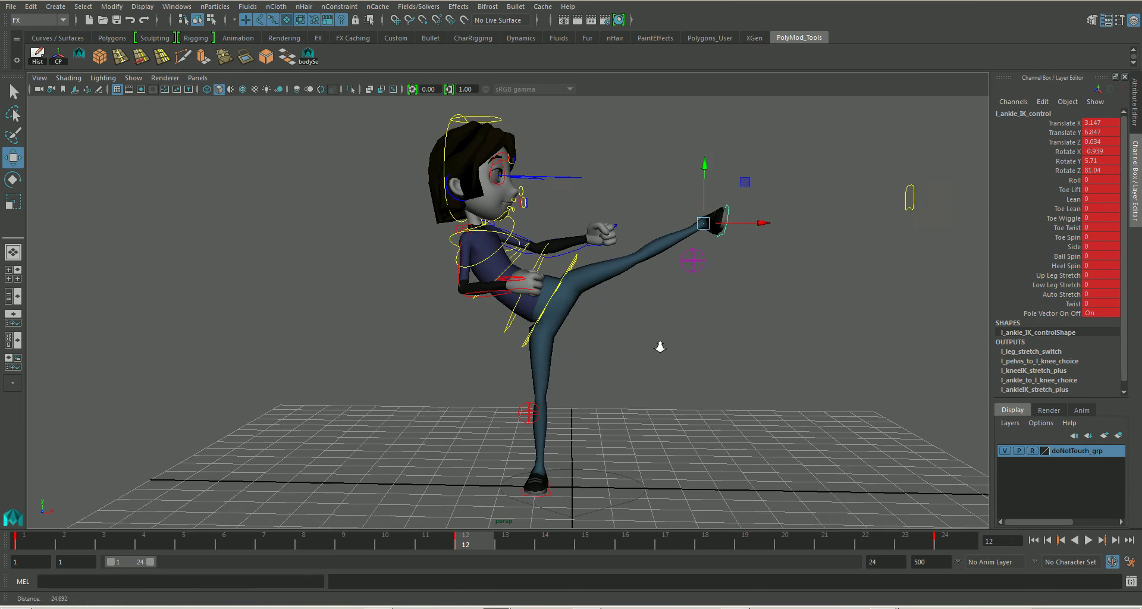
middle_click_drag(645, 352, 635, 365, "alt")
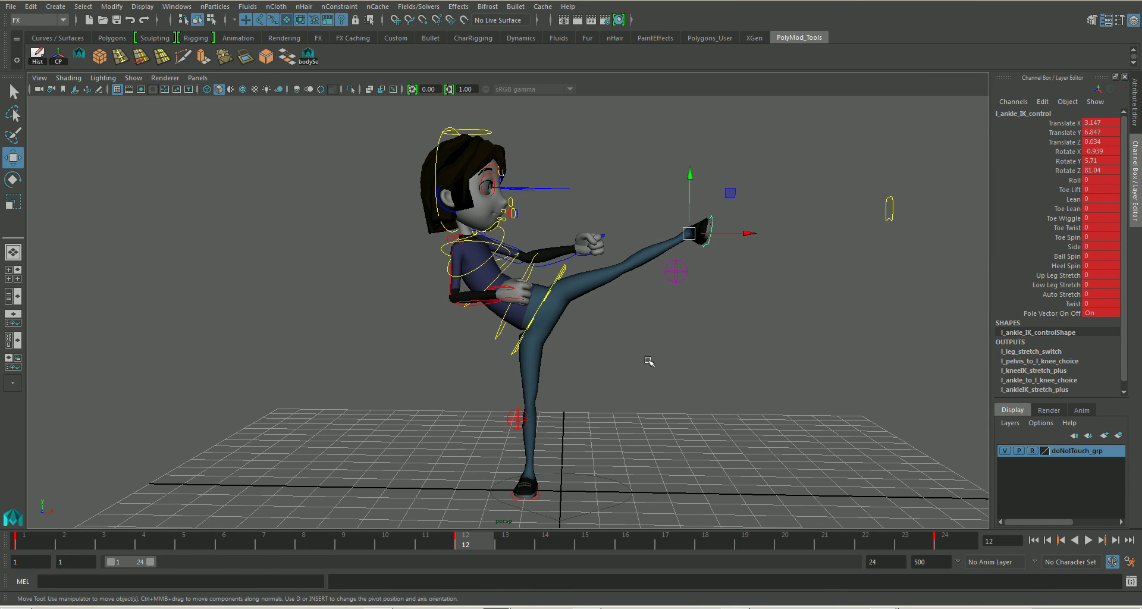
left_click_drag(650, 367, 502, 369, "alt")
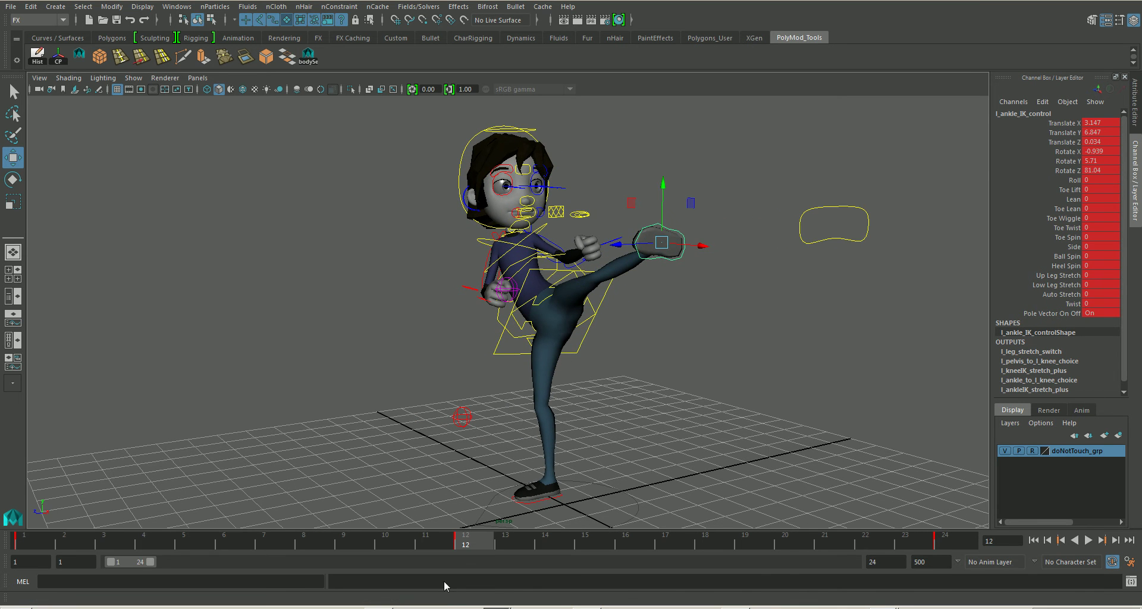
Scrub the timeline between frames 1 and 12 to review the movement into the kick from several angles
mouse_move(253, 539)
left_mouse_down()
mouse_move(149, 542)
mouse_move(496, 560)
mouse_move(104, 543)
mouse_move(460, 553)
mouse_move(397, 556)
mouse_move(110, 545)
mouse_move(462, 548)
mouse_move(24, 541)
mouse_move(720, 554)
mouse_move(1089, 545)
mouse_move(29, 542)
left_mouse_up()
left_click_drag(421, 491, 494, 472, "alt")
right_click_drag(495, 471, 487, 436, "alt")
middle_click_drag(487, 436, 497, 444, "alt")
left_click_drag(498, 443, 450, 452, "alt")
left_click_drag(59, 544, 467, 544)
left_click_drag(505, 476, 551, 416, "alt")
Rotate the hip IK control to a Rotate Z of 5.802 at frame 12
left_click(450, 391)
left_click_drag(422, 381, 385, 377, "alt")
right_click_drag(385, 377, 538, 416, "alt")
middle_click_drag(455, 387, 520, 403, "alt")
right_click_drag(523, 406, 607, 412, "alt")
left_click(473, 299)
left_click(479, 299)
left_click(470, 300)
left_click_drag(470, 301, 545, 321, "alt")
key("e")
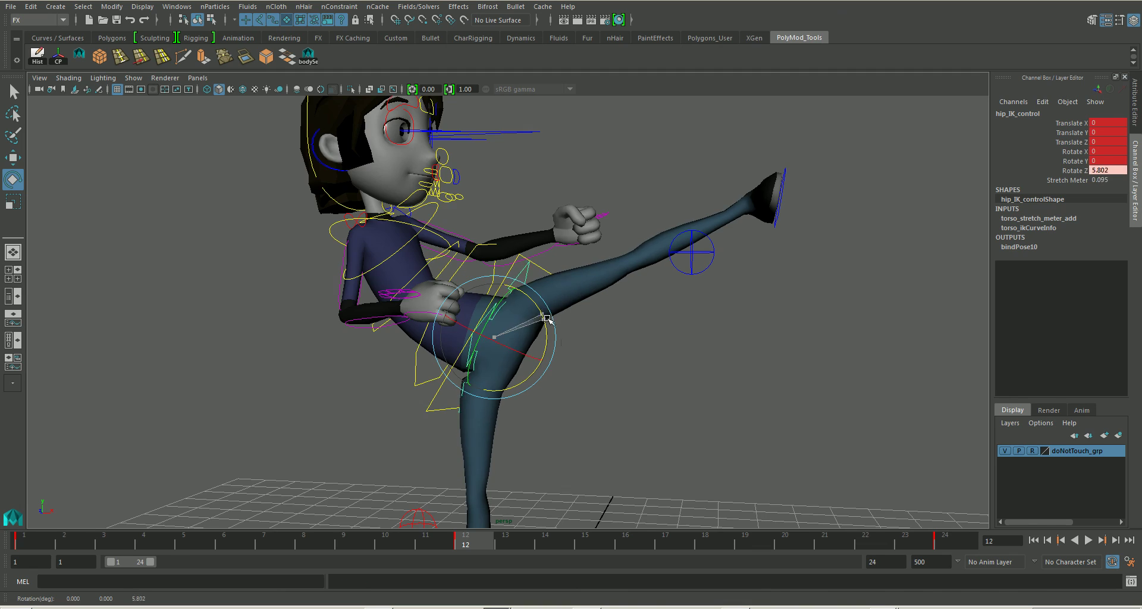
Refine the hip IK control to about Rotate X -0.09, Rotate Y 8.6 and Rotate Z 4.67, key it, and play the animation
left_click_drag(565, 338, 507, 299, "alt")
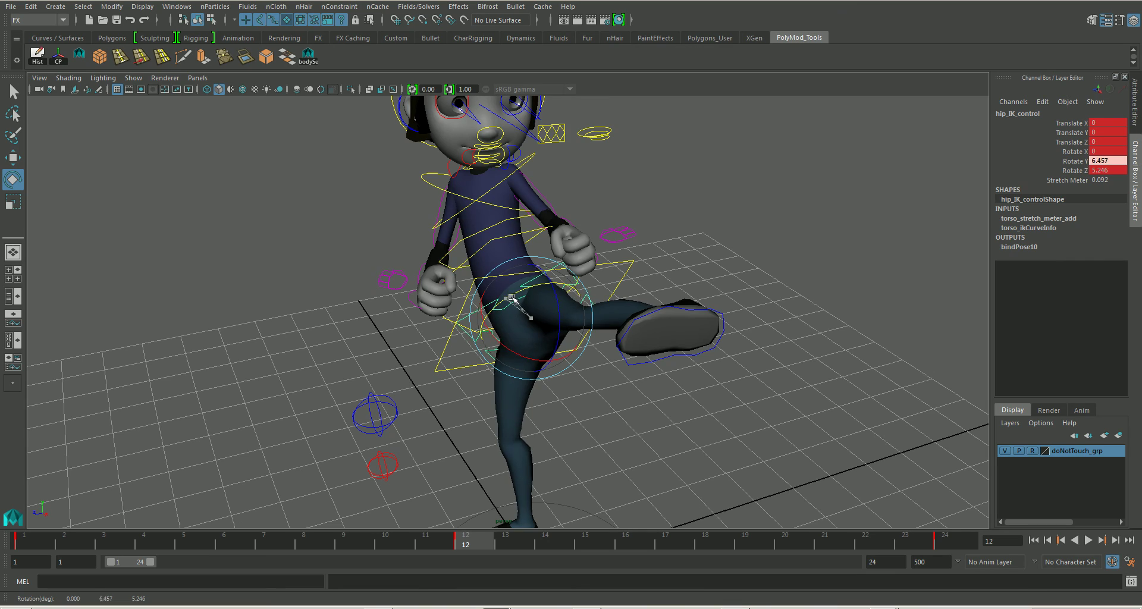
left_click_drag(514, 298, 490, 379, "alt")
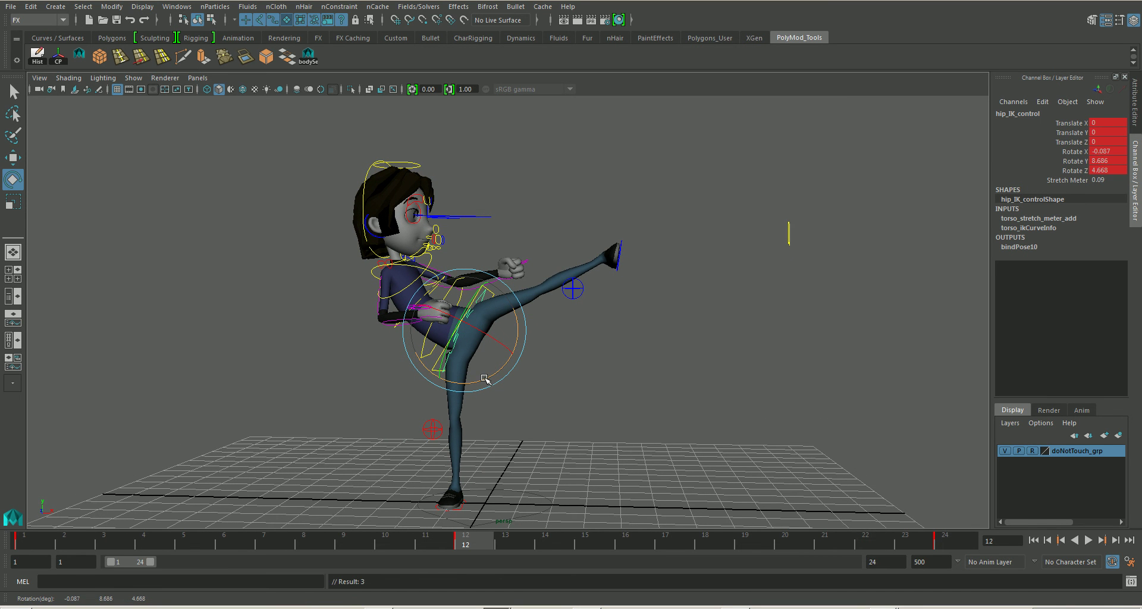
left_click_drag(484, 378, 488, 378)
key("w")
key("alt+v")
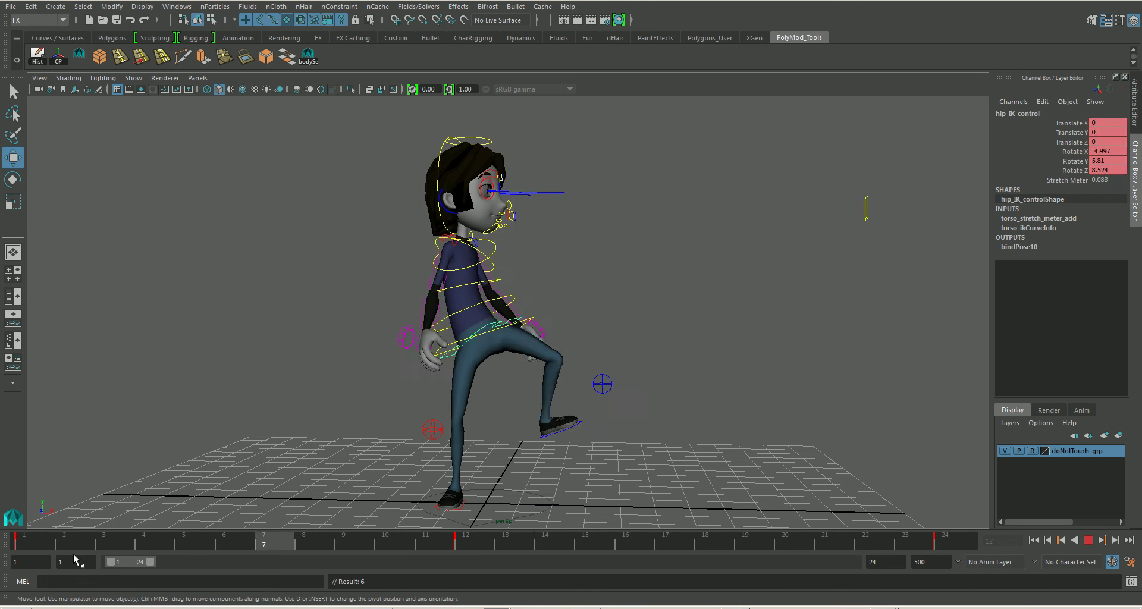
Play the full 24-frame kick animation from the side and stop playback at frame 1
key("alt+v")
key("alt+v")
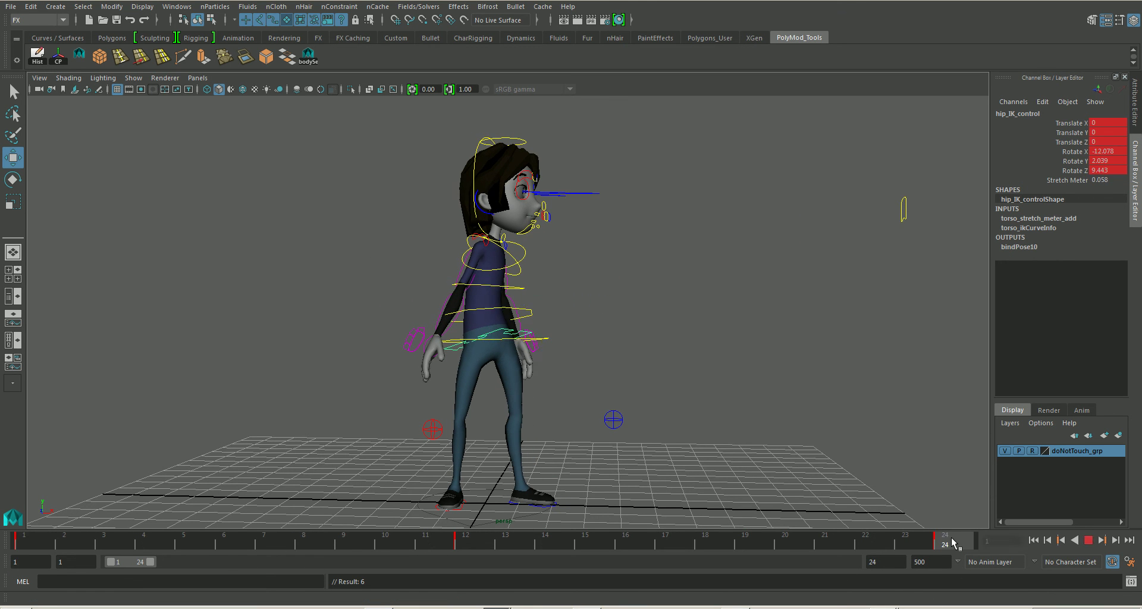
key("alt+v")
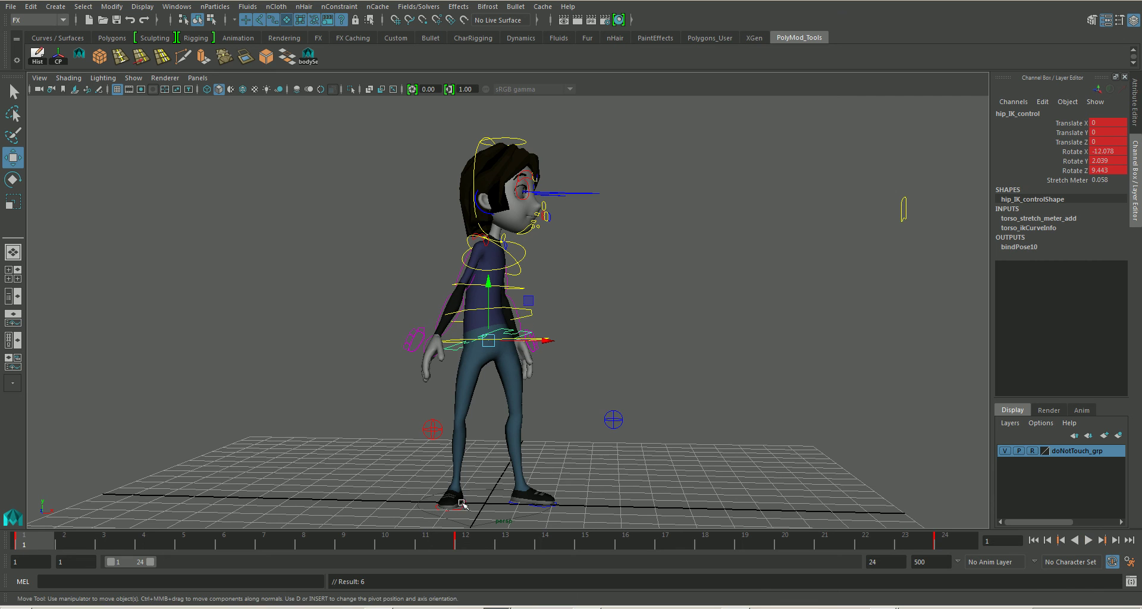
Playblast the kick in qt format with H.264 encoding, overwriting the existing ElevenRig_fixTut.mov, and pause the movie's playback
left_click_drag(659, 426, 585, 450, "alt")
right_click(509, 542)
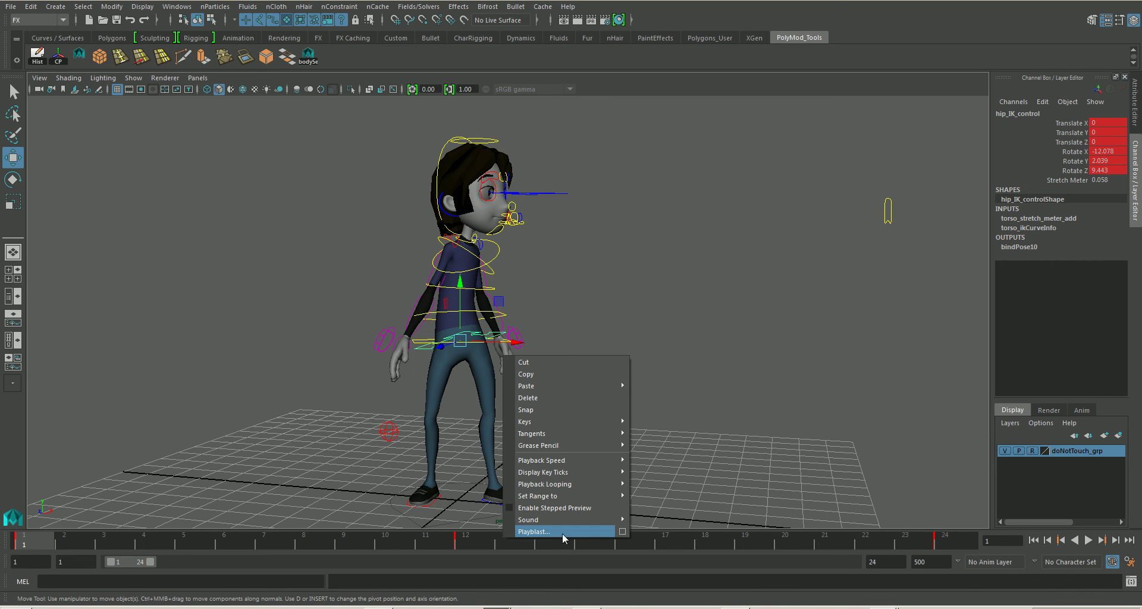
left_click(621, 535)
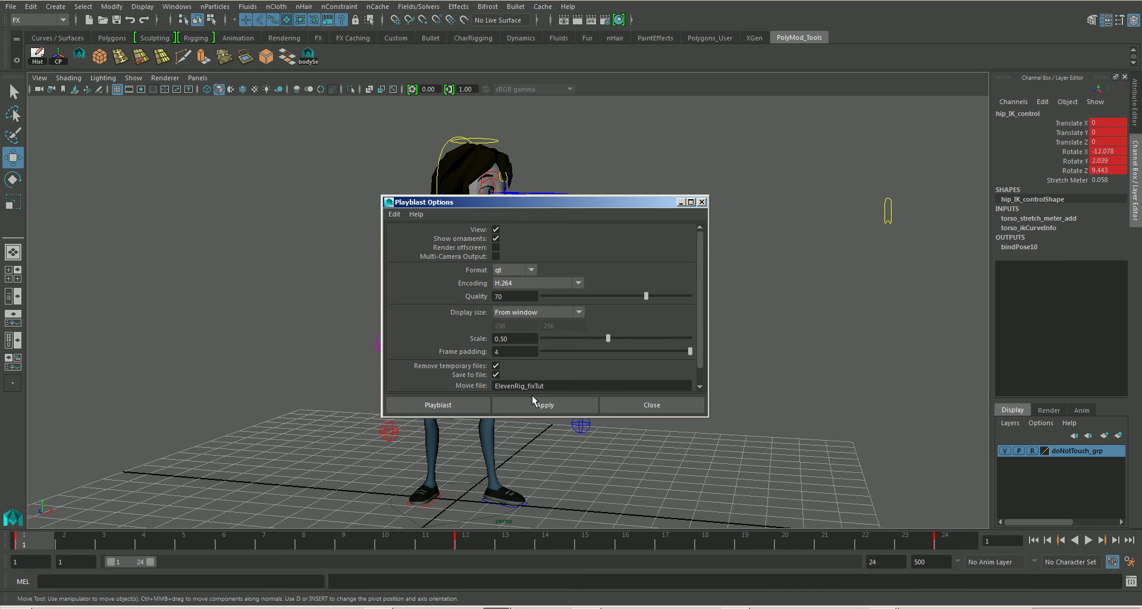
left_click(461, 405)
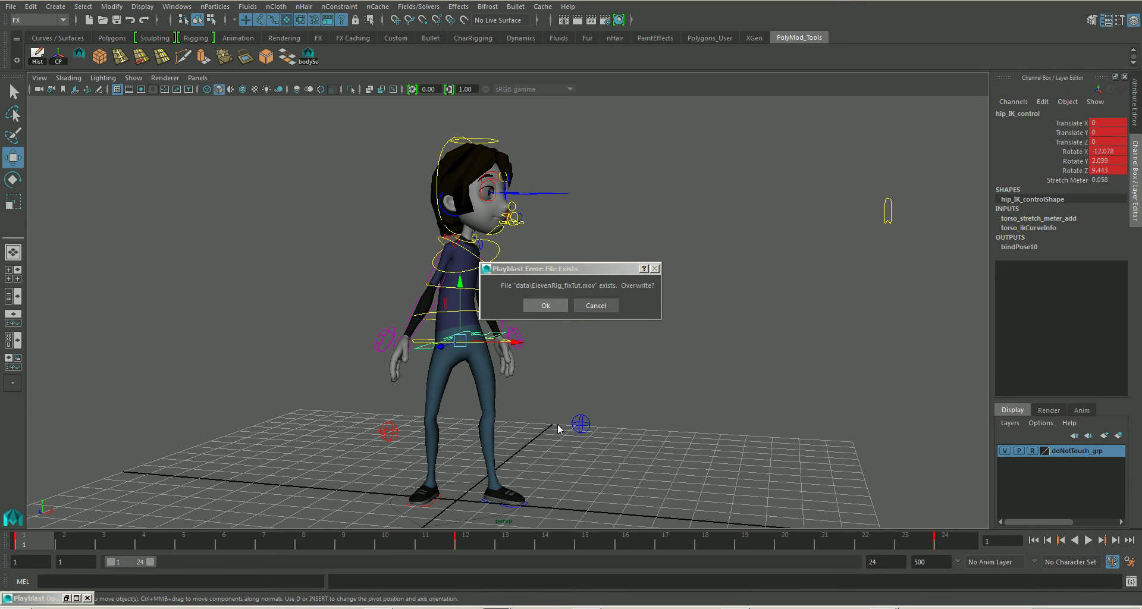
key("Return")
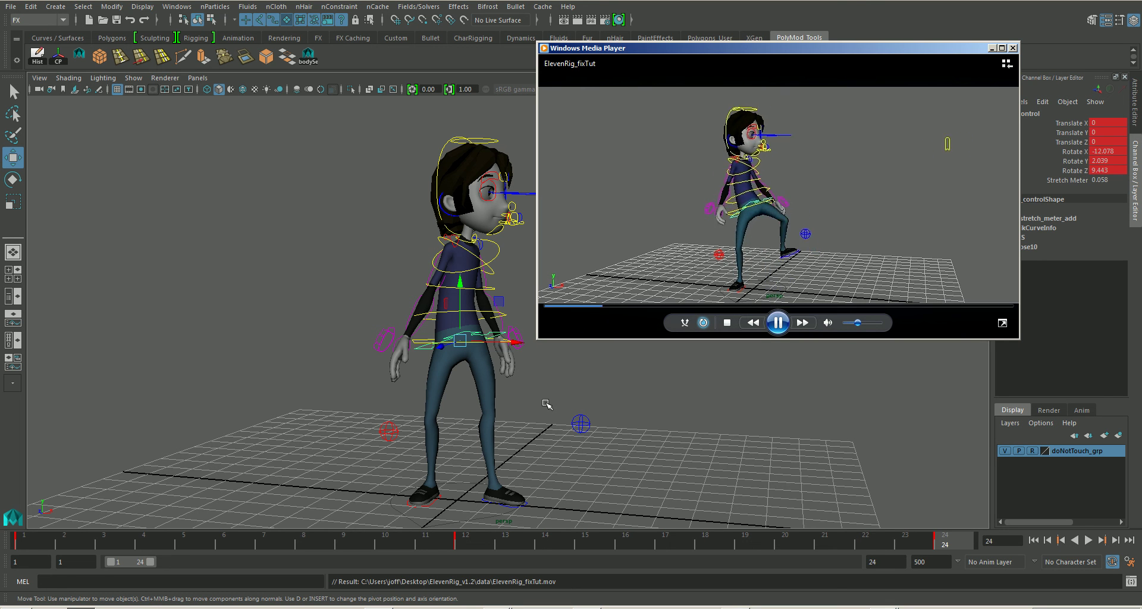
left_click(778, 323)
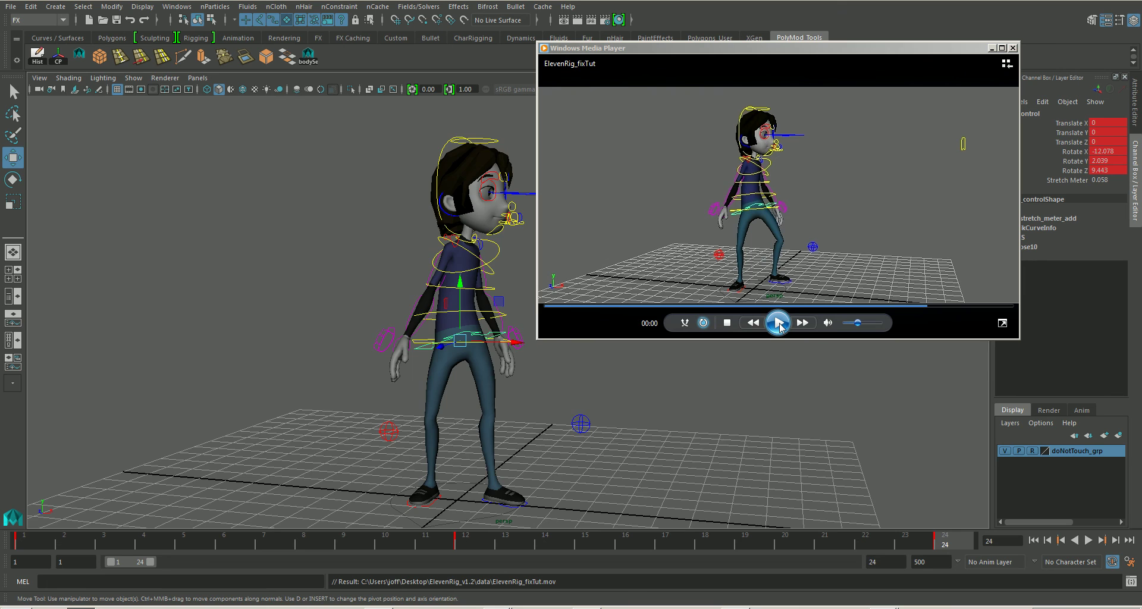